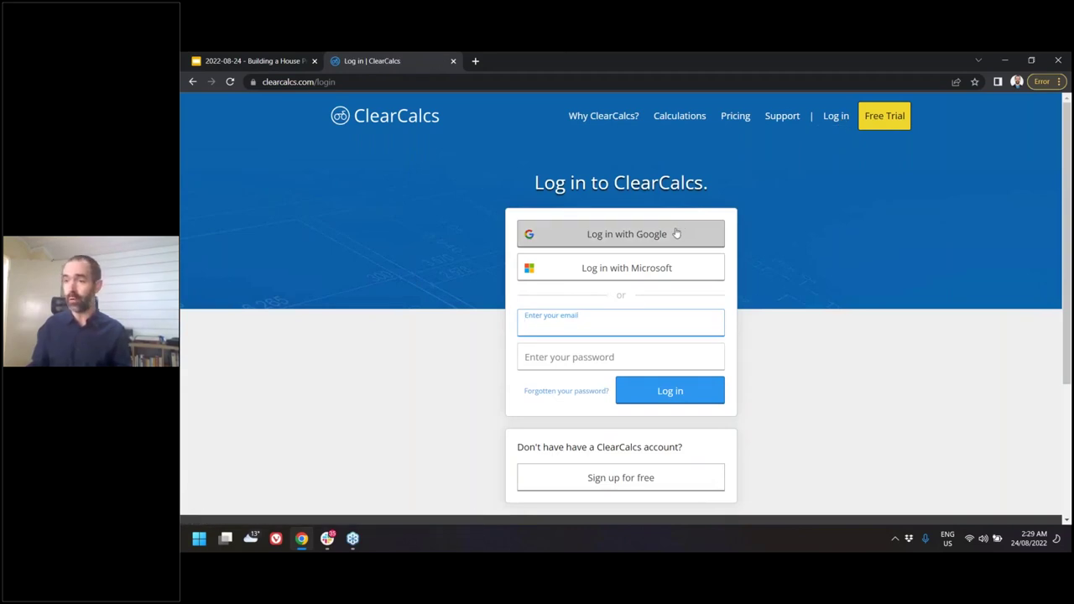
Sign in to ClearCalcs with a Google account and start a new project.
{"action": "left_click", "coordinate": [661, 239]}
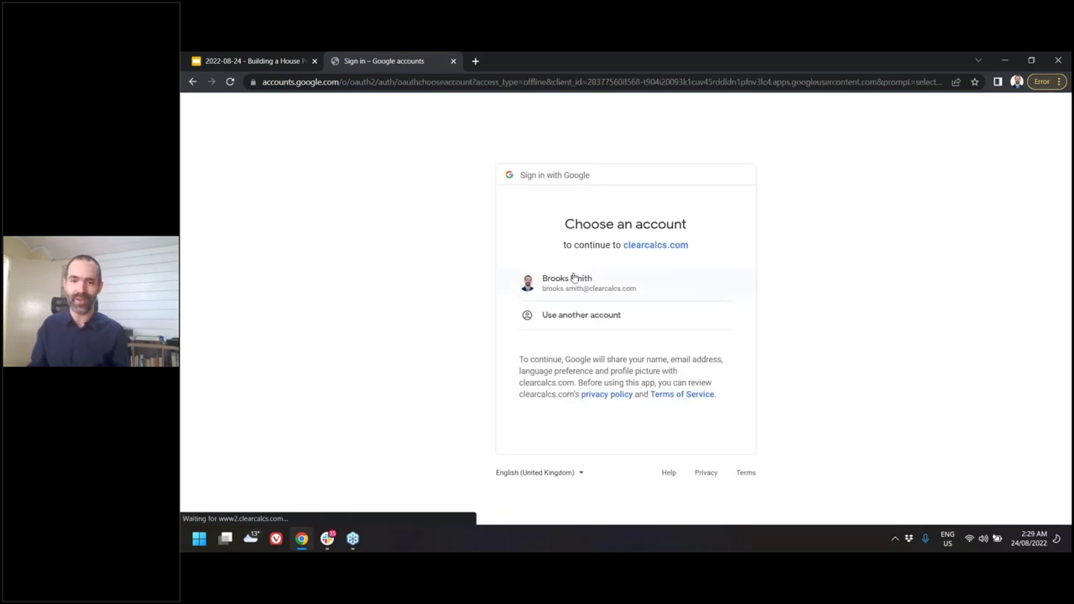
{"action": "left_click", "coordinate": [587, 281]}
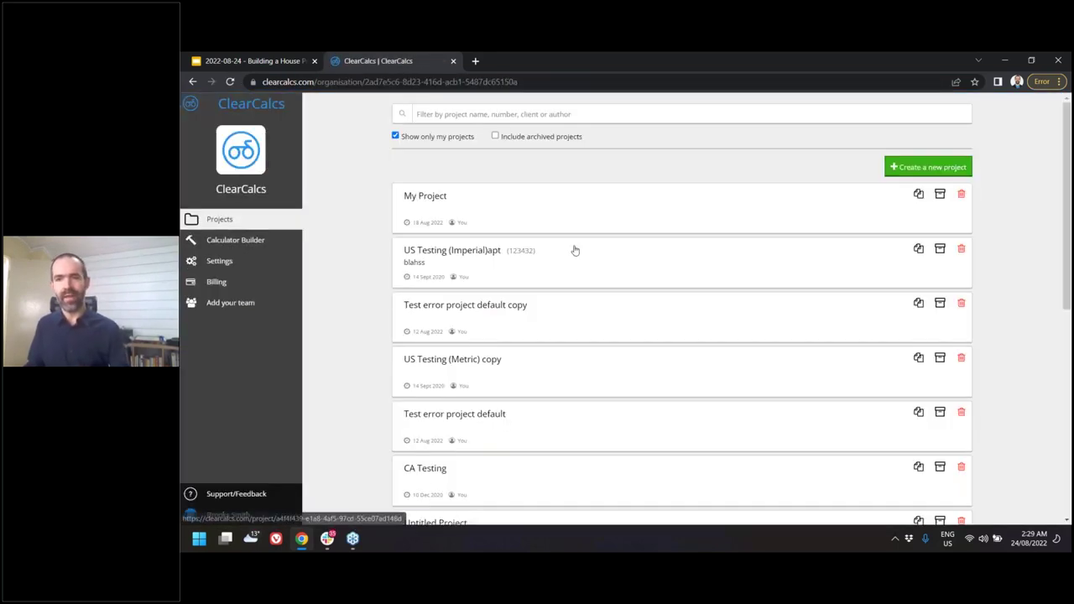
{"action": "left_click", "coordinate": [928, 175]}
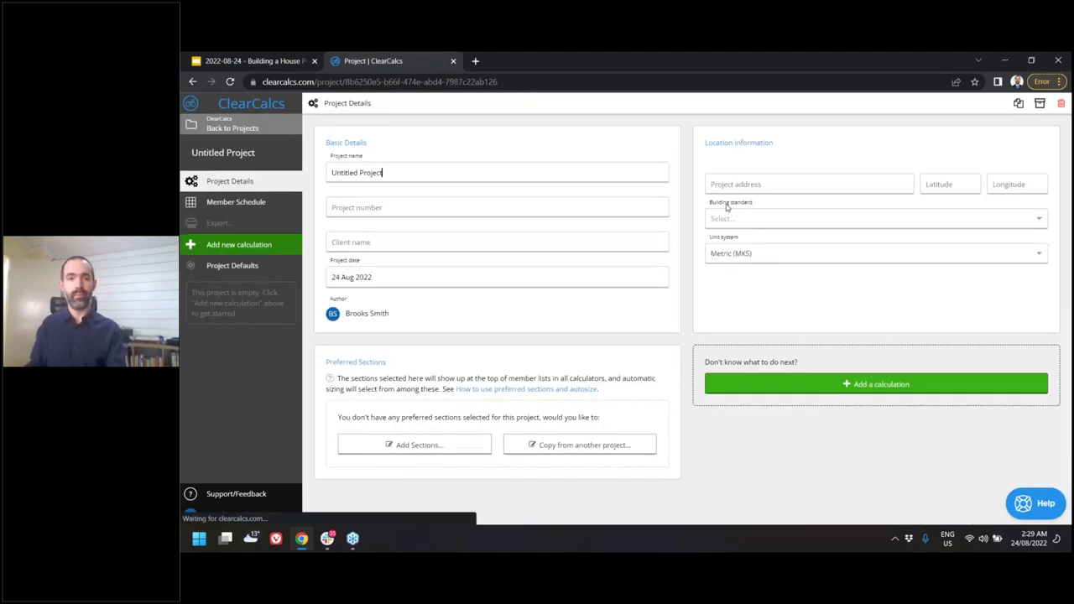
Name the project 'Light Keeper's Dwelling', number 15, client Lighthouses International.
{"action": "triple_click", "coordinate": [524, 175]}
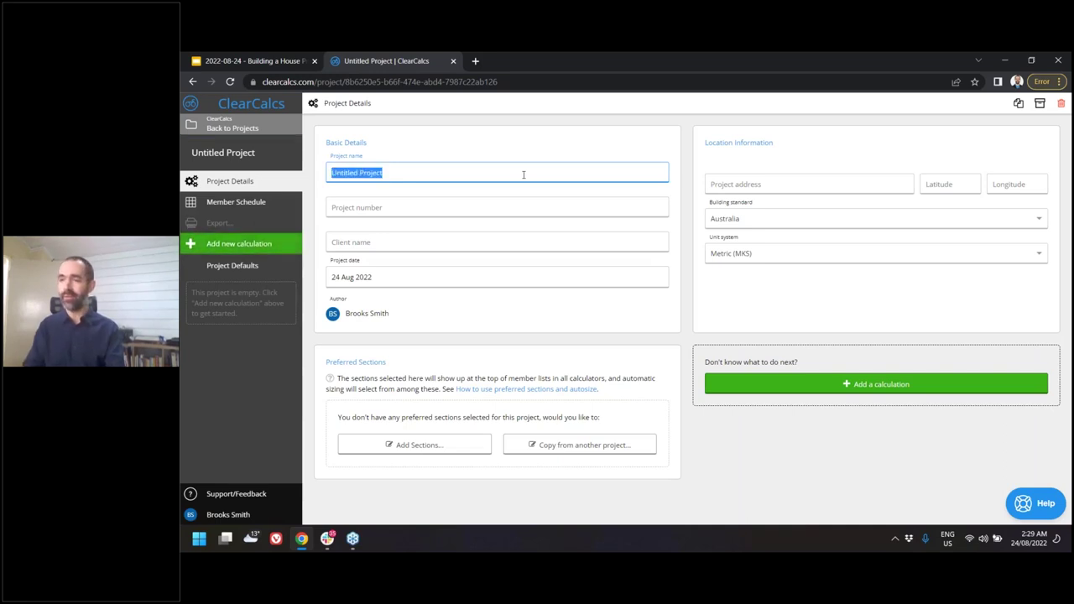
{"action": "type", "text": "Light Keep"}
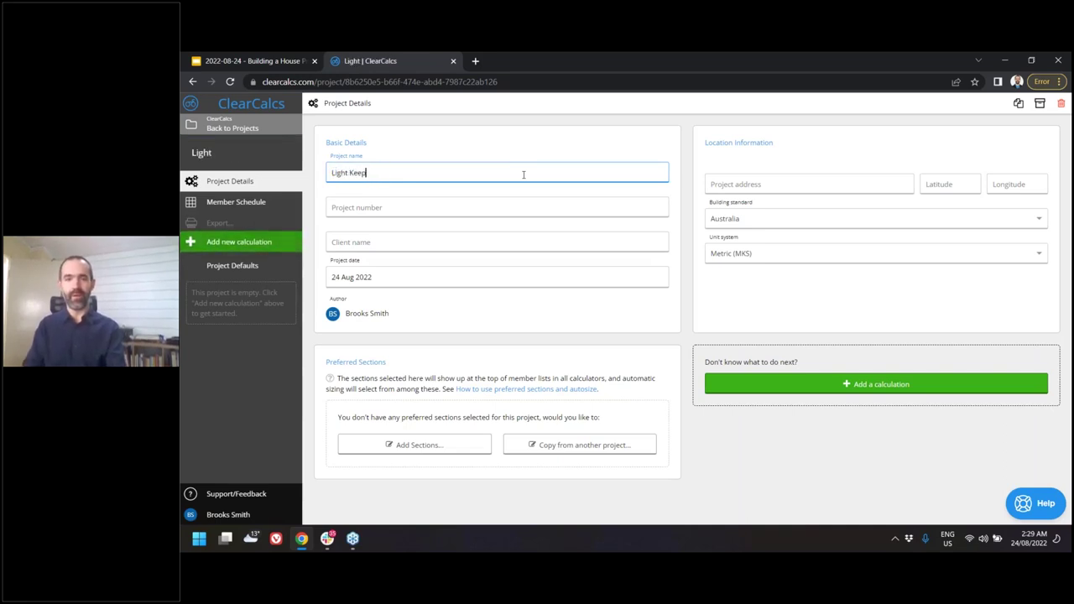
{"action": "type", "text": "er's Dwe"}
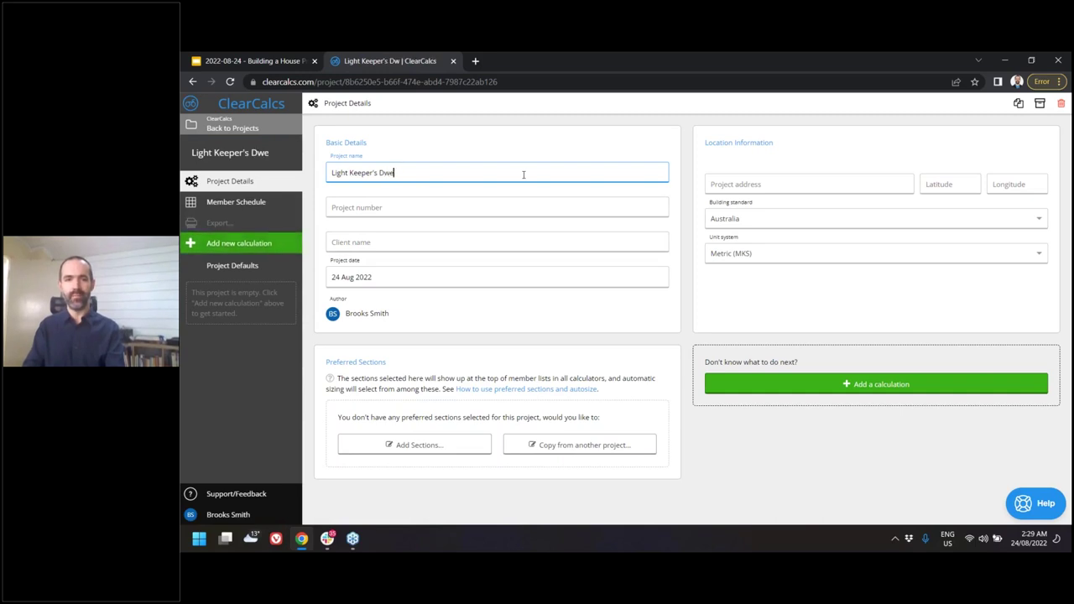
{"action": "type", "text": "lling"}
{"action": "key", "text": "Tab"}
{"action": "type", "text": "15"}
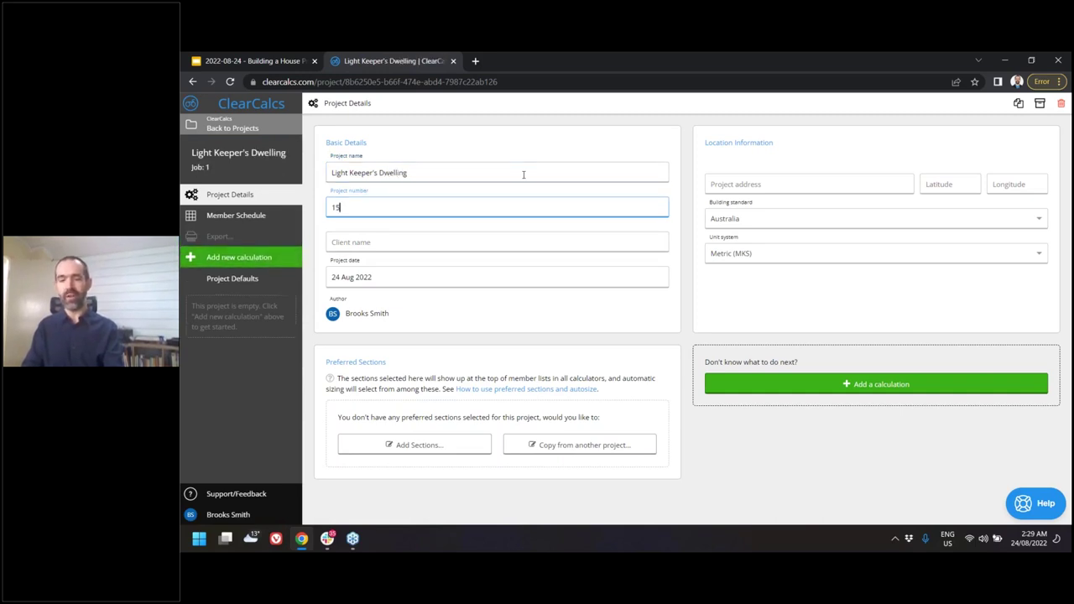
{"action": "key", "text": "Tab"}
{"action": "type", "text": "Light"}
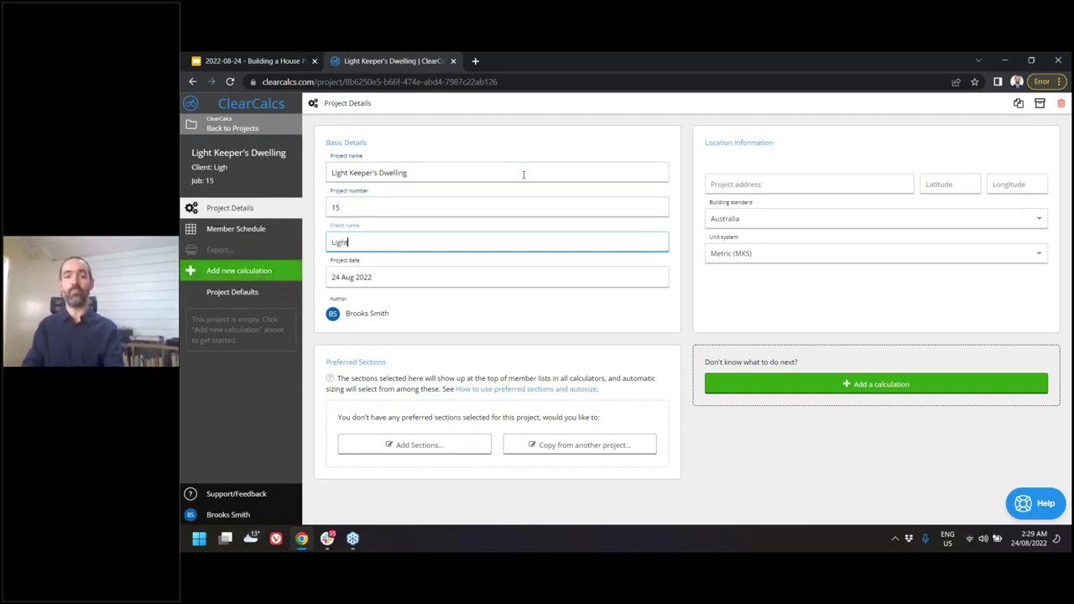
{"action": "type", "text": "houses International"}
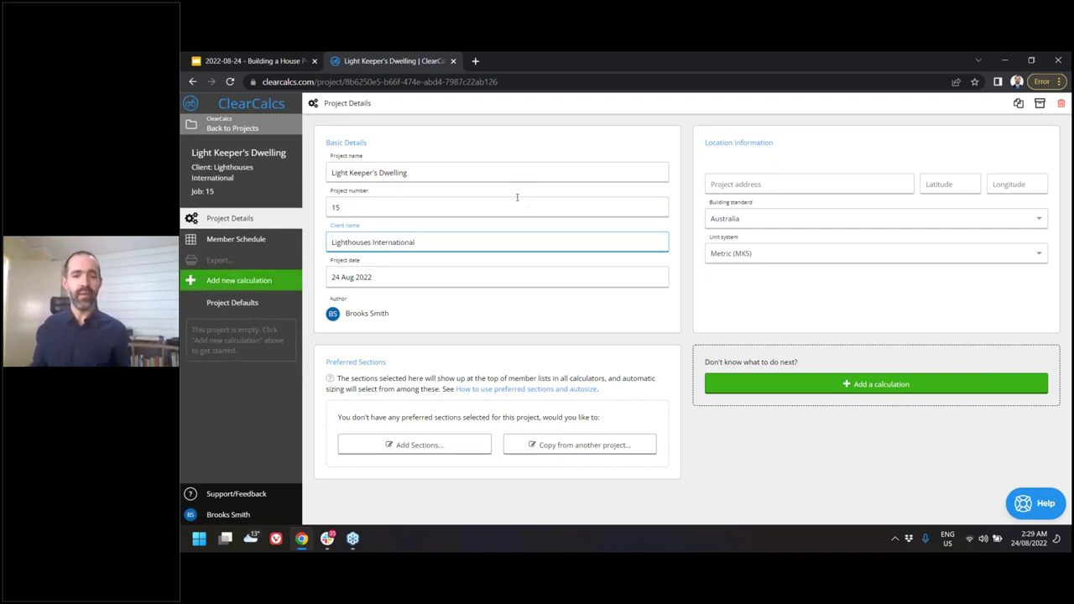
Copy the six timber preferred sections from the AU Testing project into this one.
{"action": "left_click", "coordinate": [608, 446]}
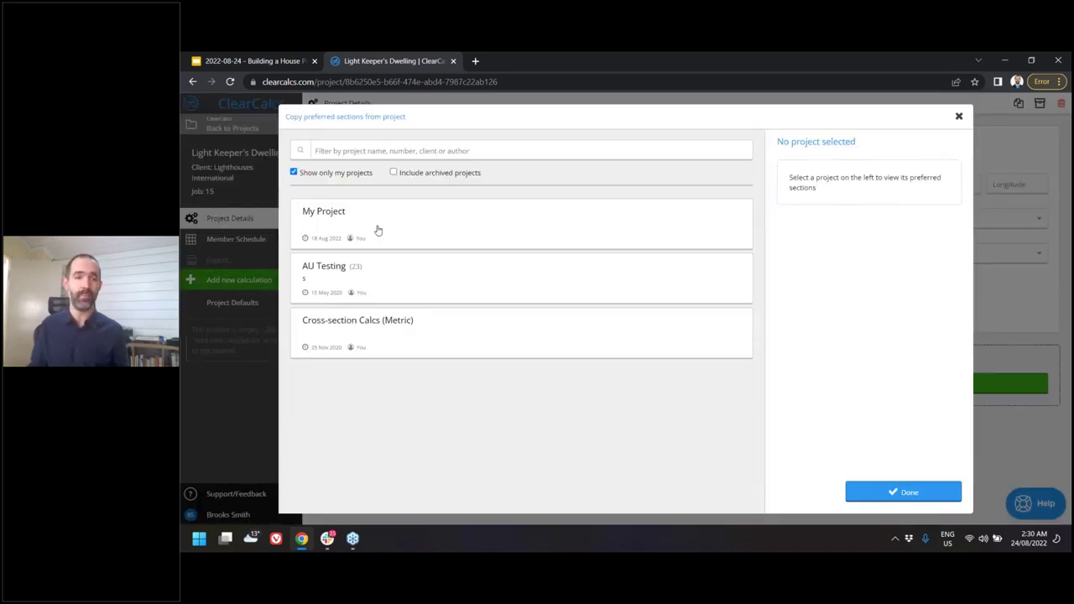
{"action": "left_click", "coordinate": [365, 269]}
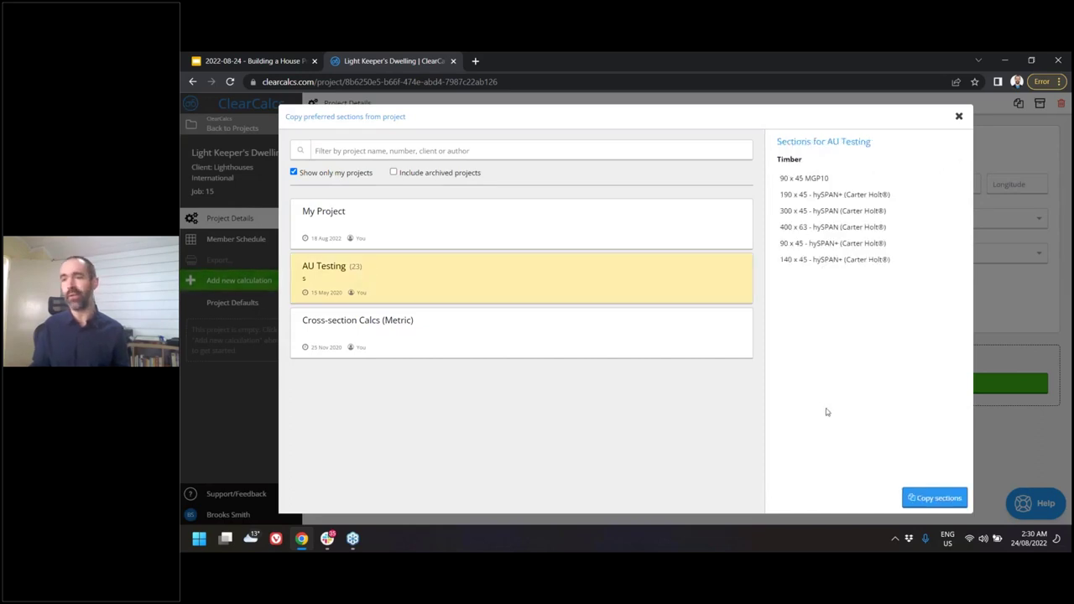
{"action": "left_click", "coordinate": [924, 499]}
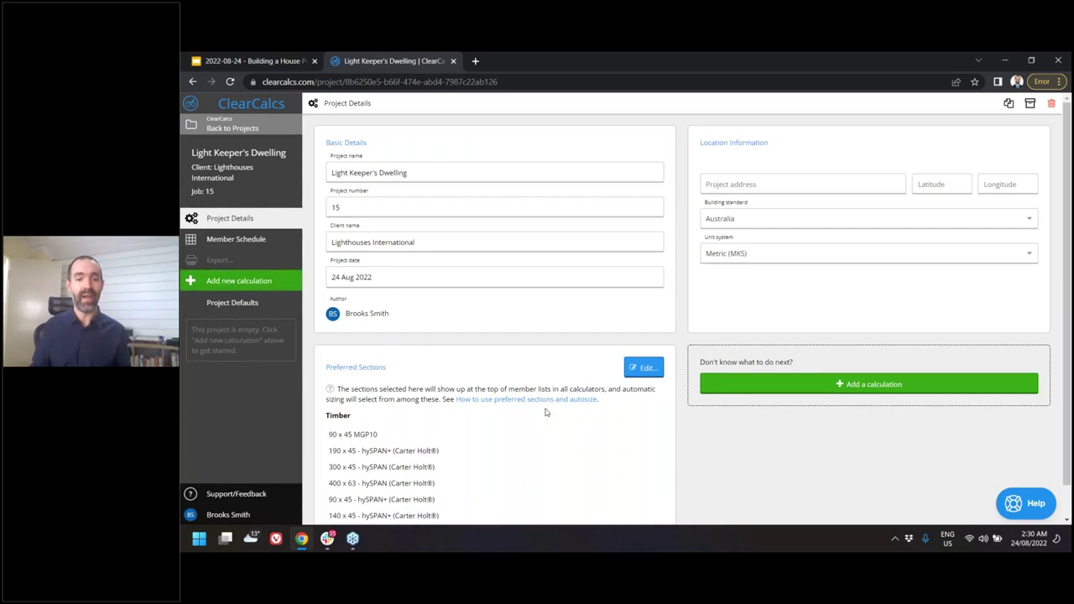
{"action": "scroll", "coordinate": [520, 420], "scroll_direction": "down", "scroll_amount": 1}
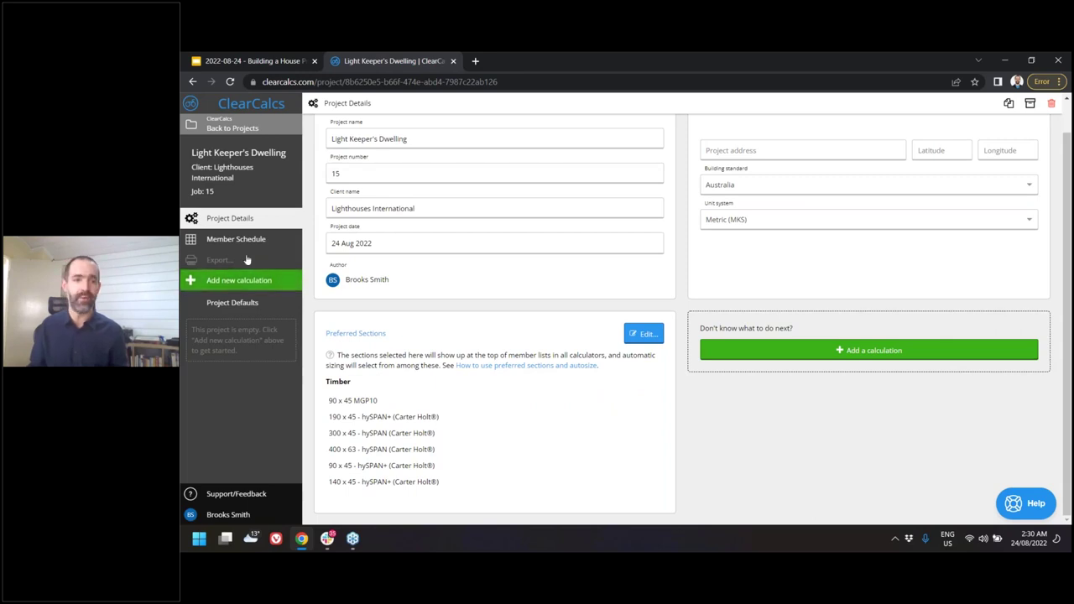
In Project Defaults, set the Wind Class to C2.
{"action": "left_click", "coordinate": [242, 304]}
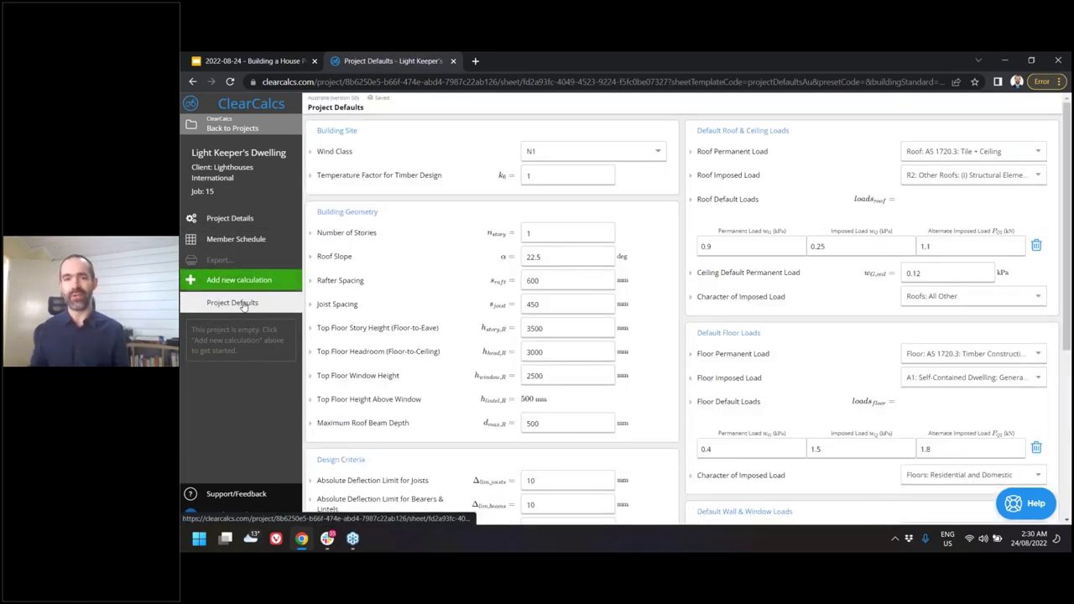
{"action": "left_click", "coordinate": [650, 156]}
{"action": "scroll", "coordinate": [626, 204], "scroll_direction": "down", "scroll_amount": 2}
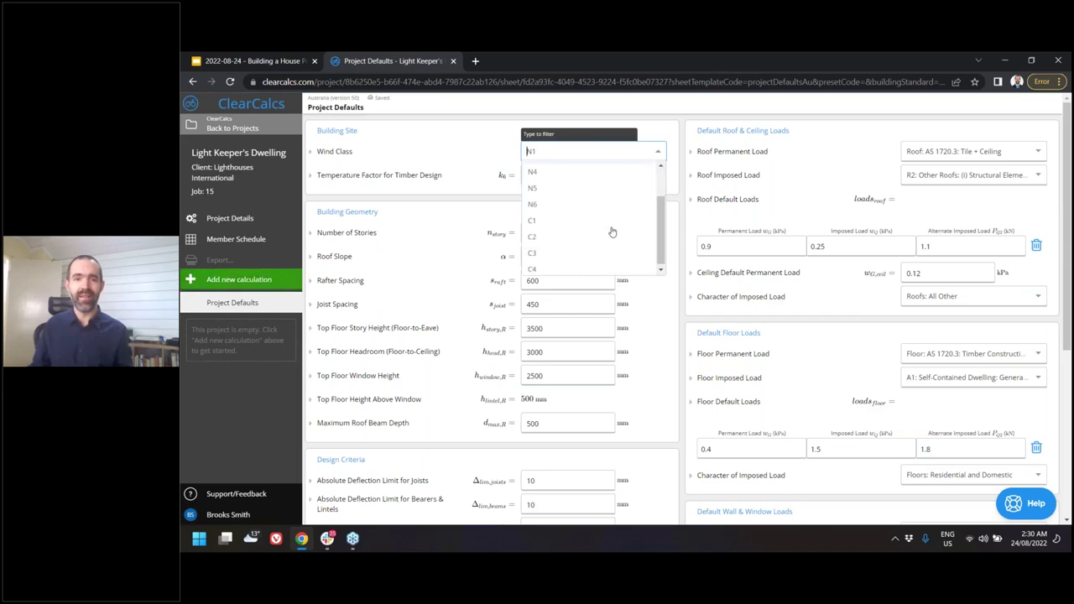
{"action": "left_click", "coordinate": [599, 235]}
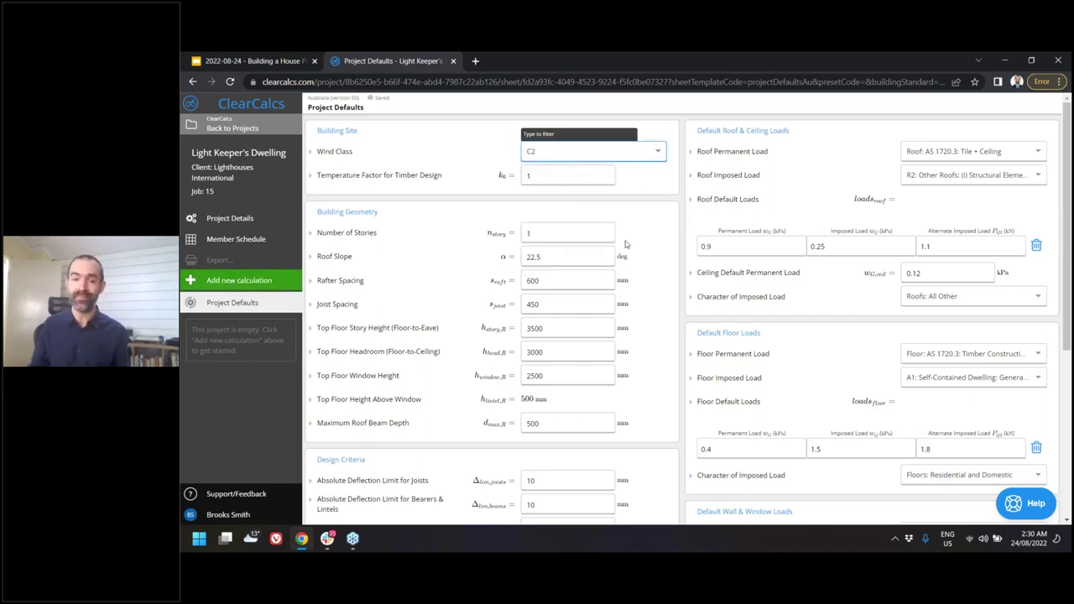
{"action": "scroll", "coordinate": [626, 245], "scroll_direction": "down", "scroll_amount": 1}
Set joist spacing to 600 mm and top floor headroom to 3500 mm.
{"action": "double_click", "coordinate": [537, 222]}
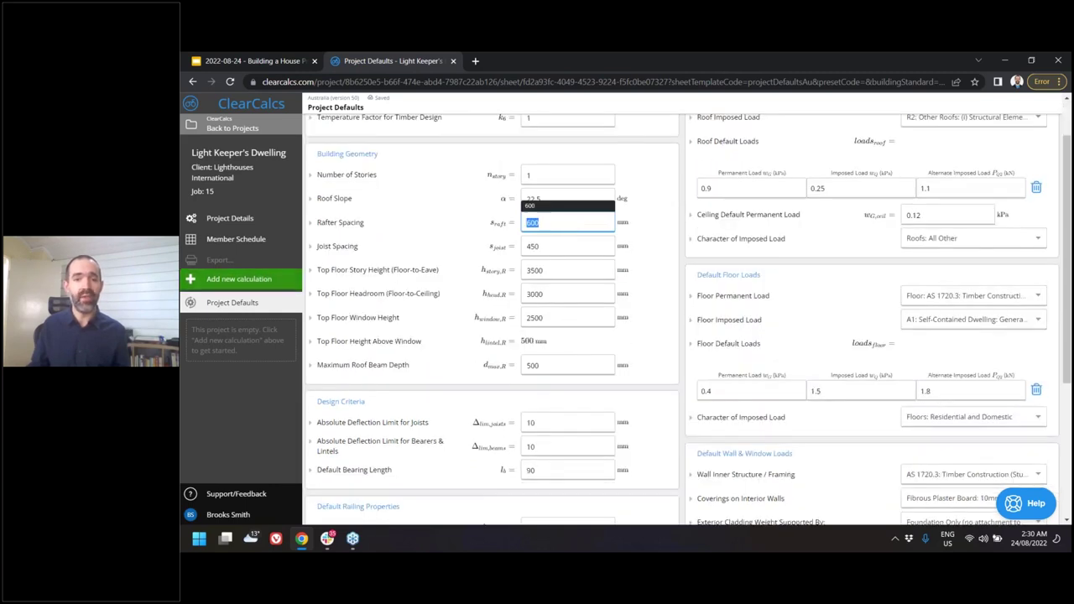
{"action": "double_click", "coordinate": [577, 246]}
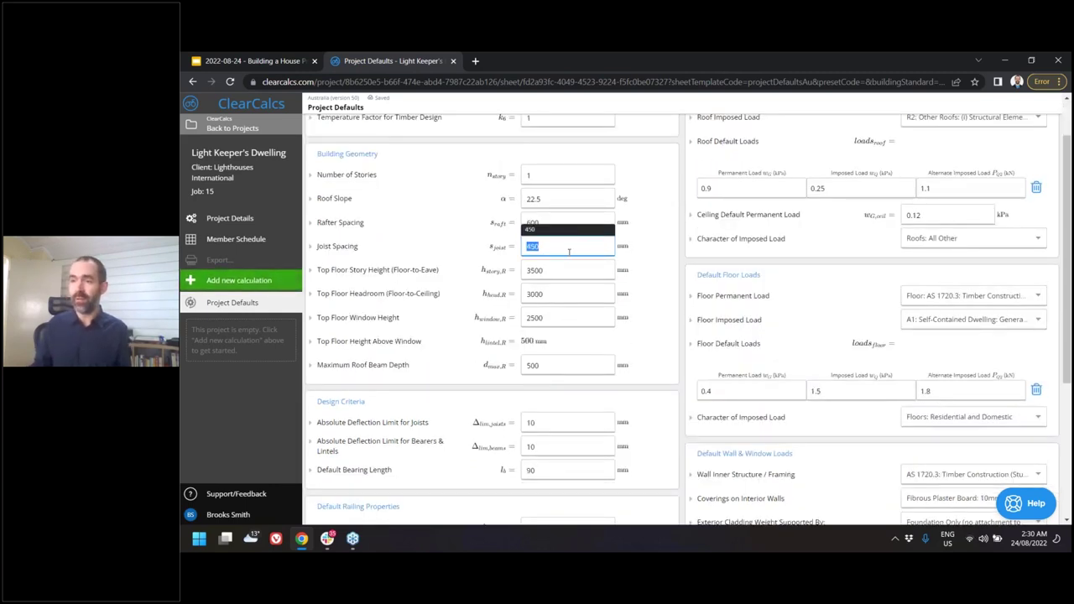
{"action": "type", "text": "600"}
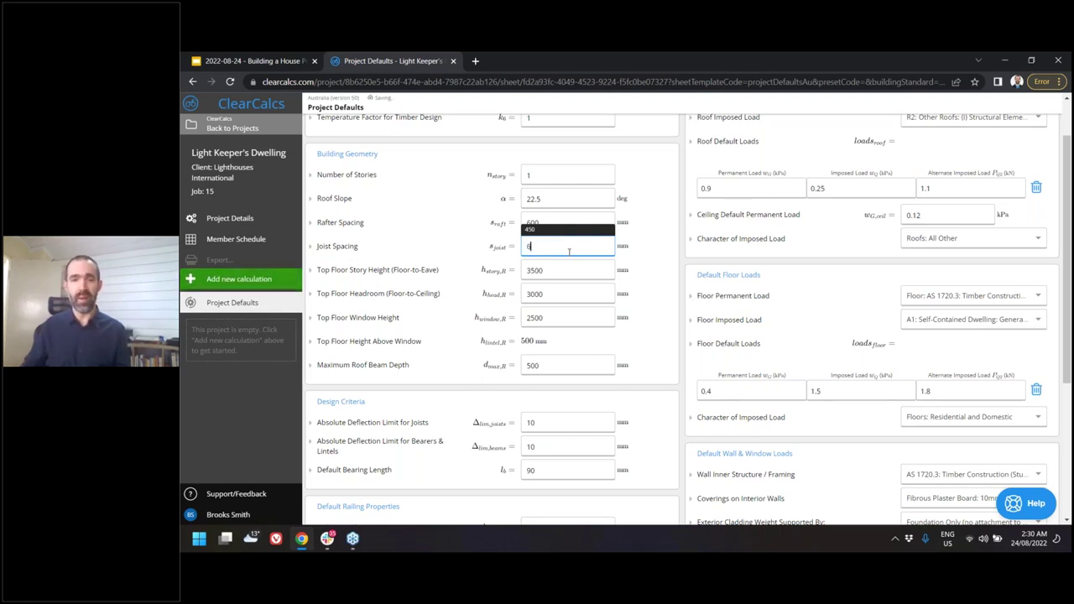
{"action": "left_click", "coordinate": [659, 250]}
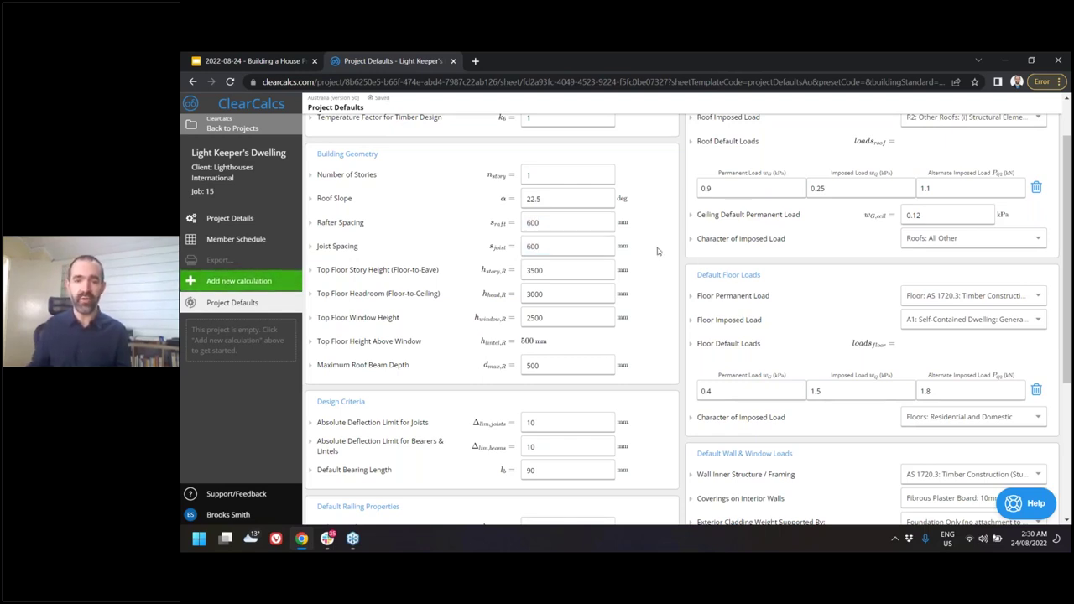
{"action": "left_click", "coordinate": [577, 296]}
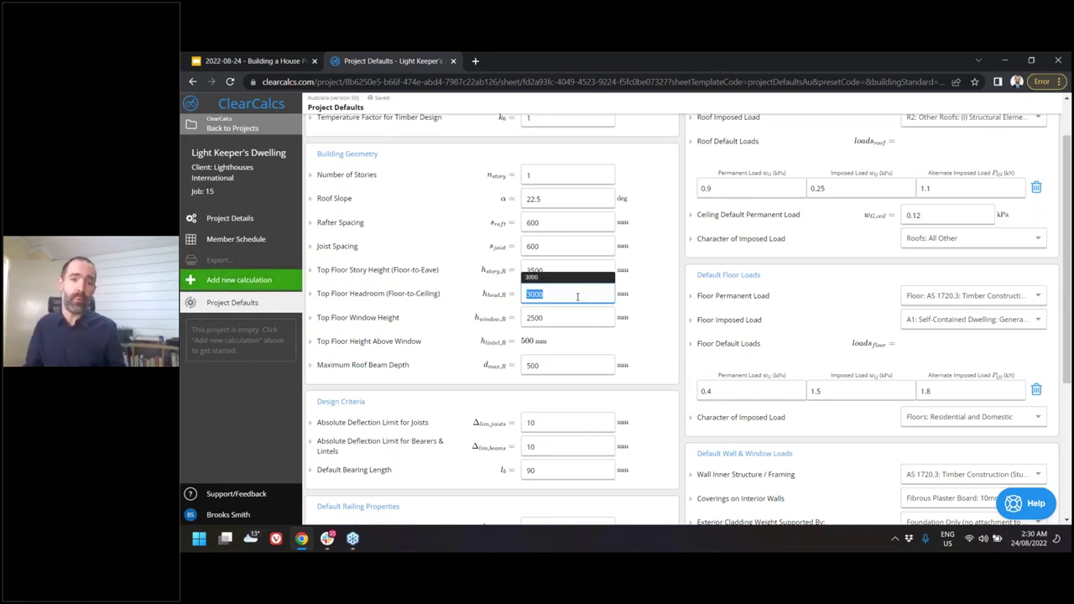
{"action": "type", "text": "35500"}
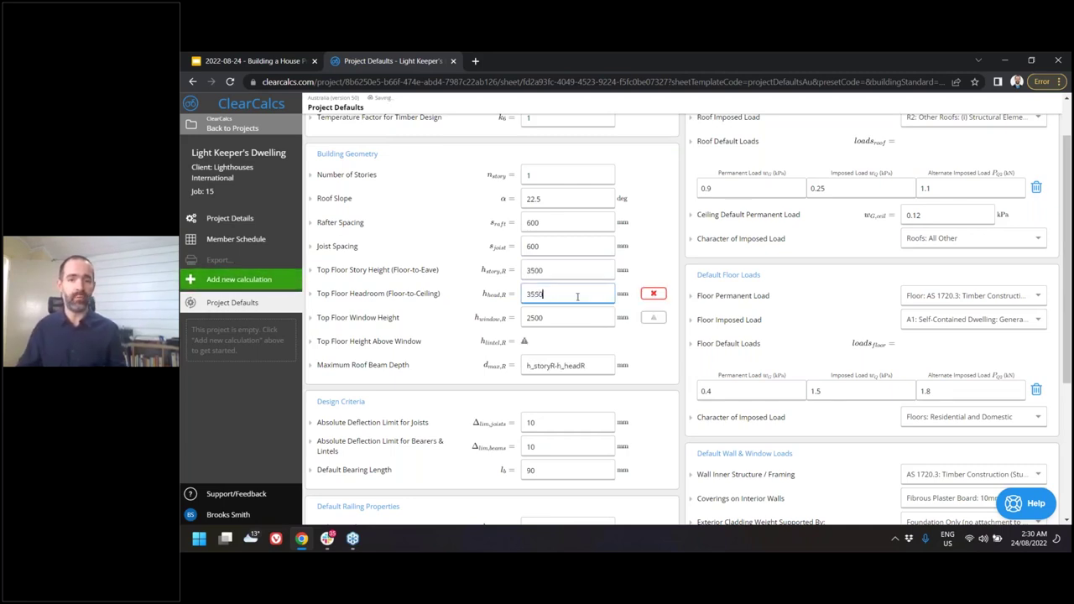
{"action": "key", "text": "BackSpace"}
{"action": "key", "text": "BackSpace"}
{"action": "key", "text": "BackSpace"}
{"action": "key", "text": "BackSpace"}
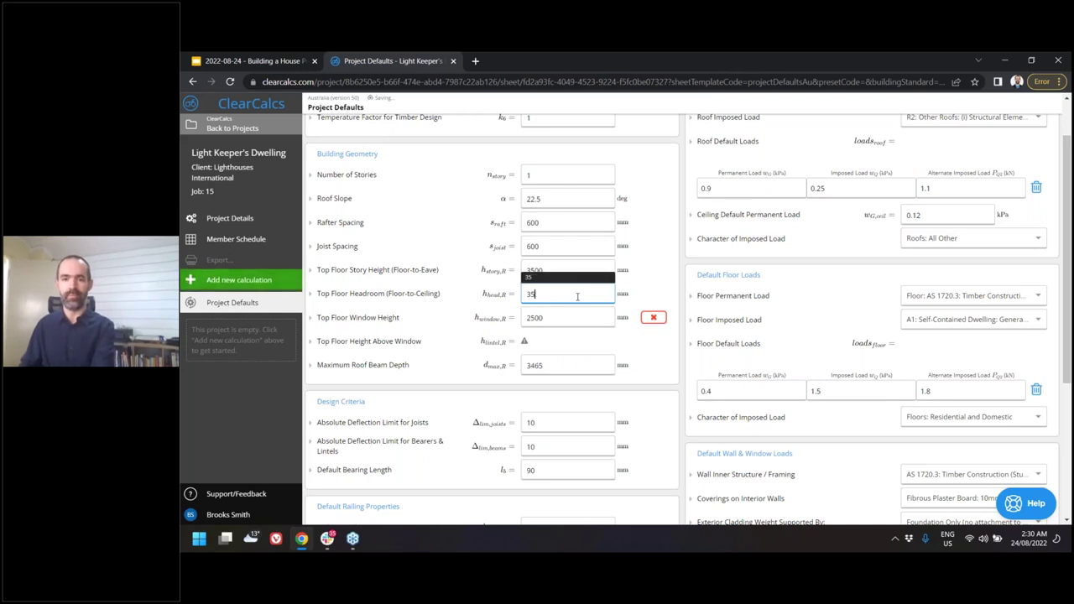
{"action": "type", "text": "00"}
Set top floor window height to 3000 mm and story height to 4000 mm.
{"action": "left_click", "coordinate": [572, 316]}
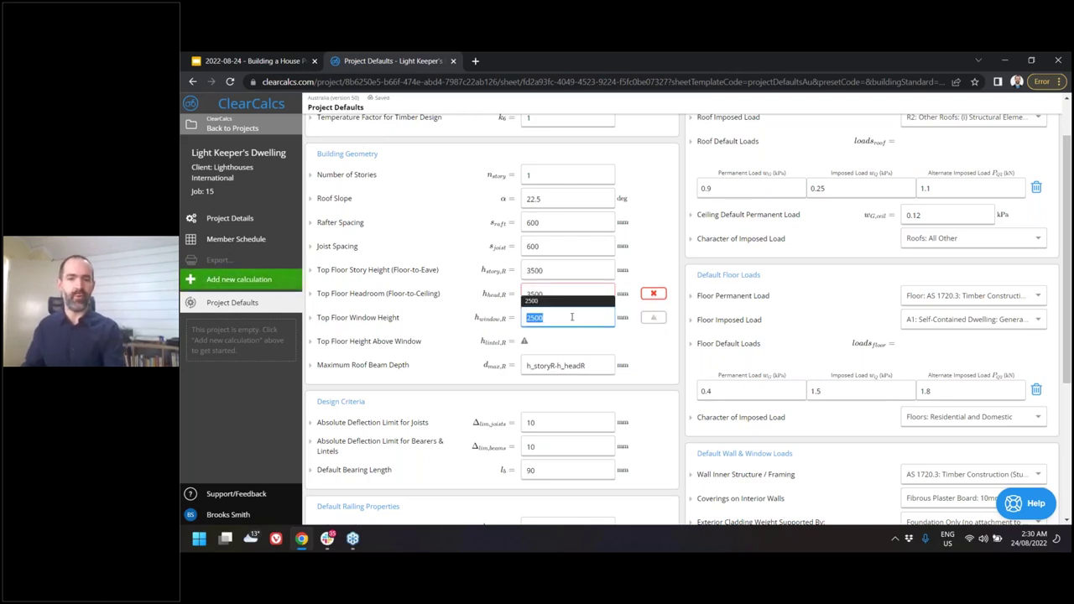
{"action": "type", "text": "3000"}
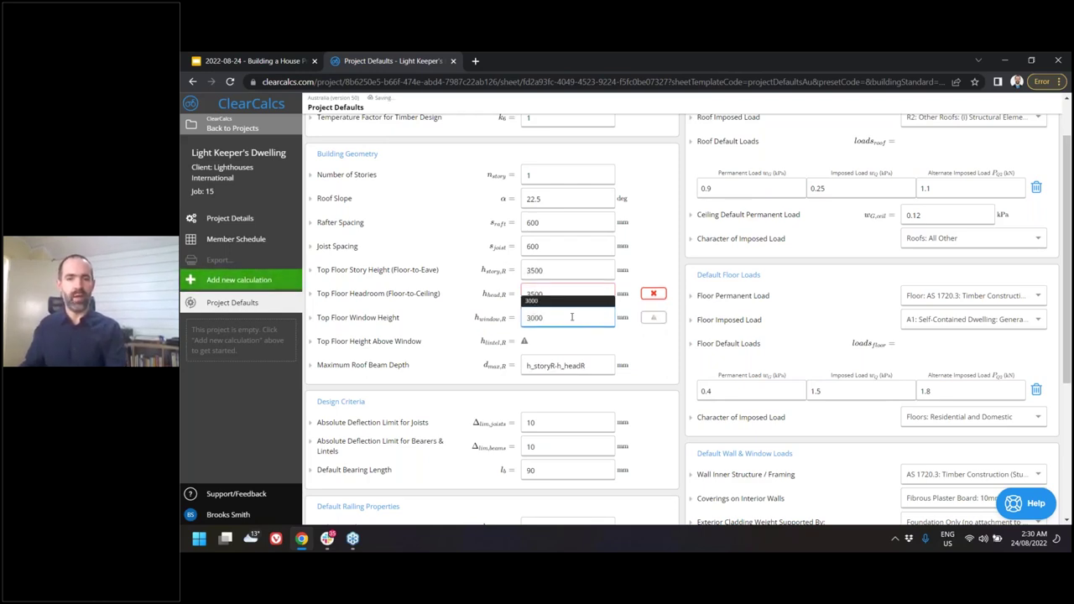
{"action": "left_click", "coordinate": [581, 272]}
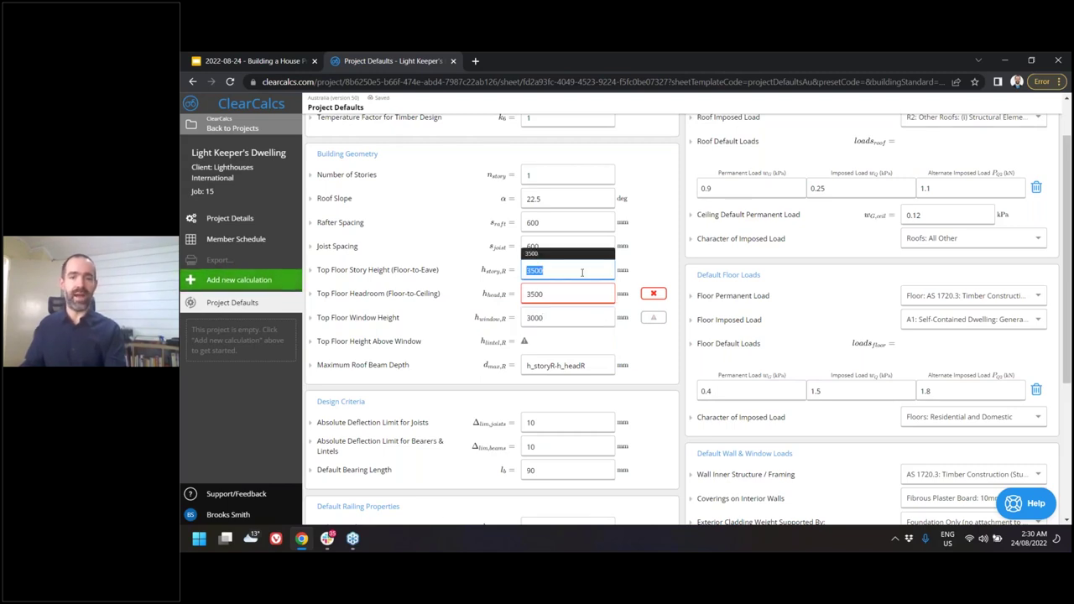
{"action": "type", "text": "400"}
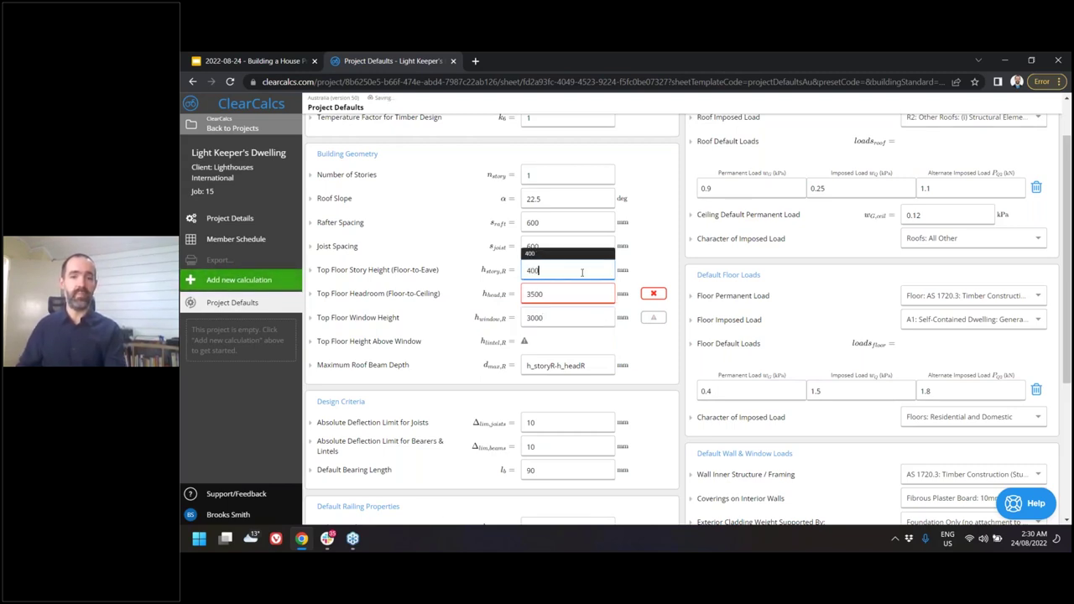
{"action": "type", "text": "0"}
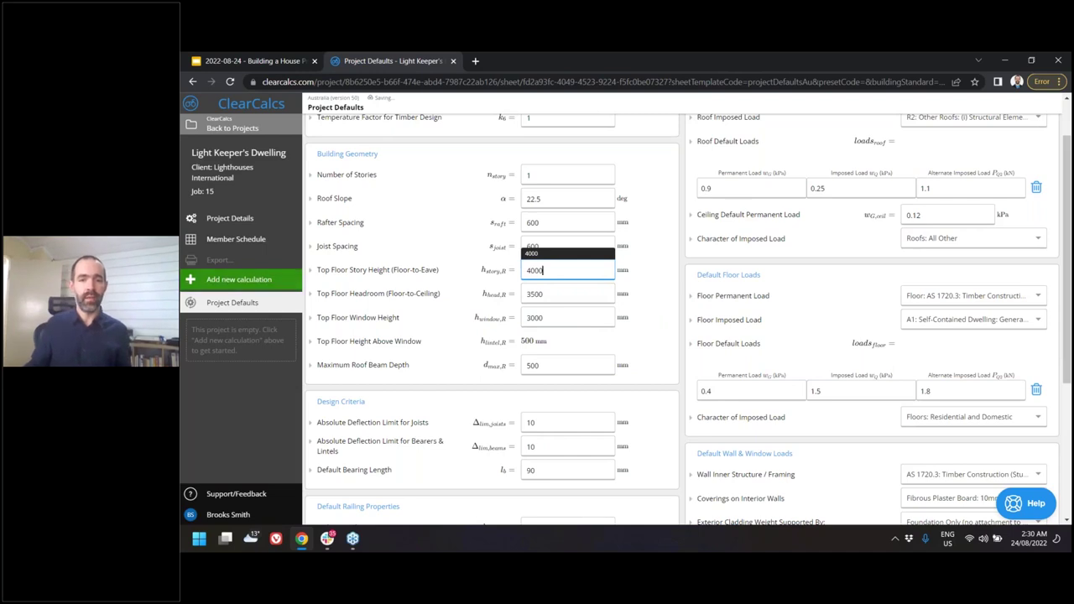
{"action": "left_click", "coordinate": [574, 319]}
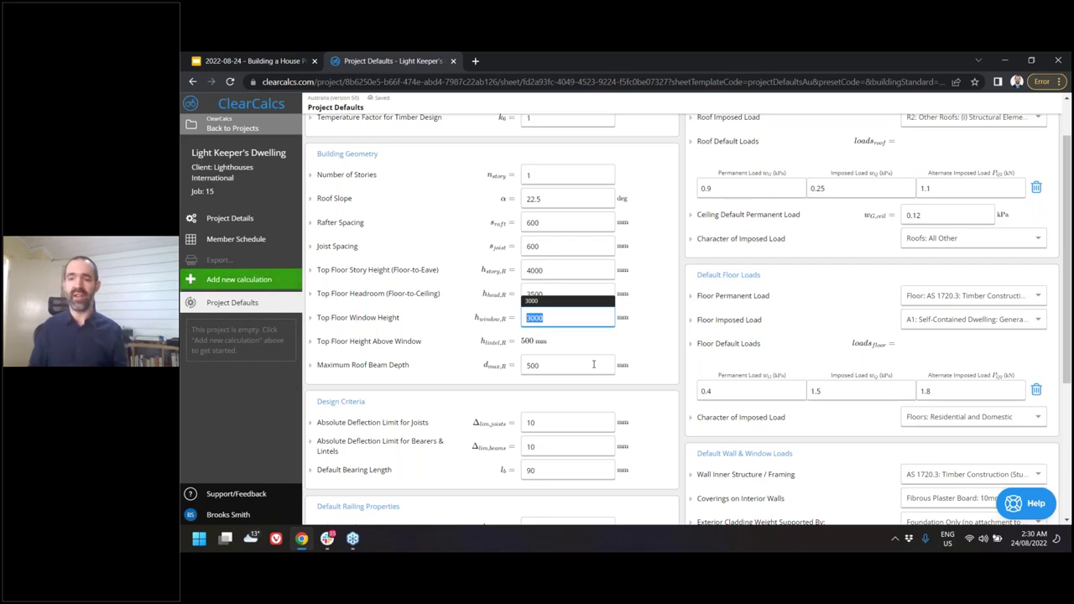
{"action": "scroll", "coordinate": [608, 341], "scroll_direction": "up", "scroll_amount": 2}
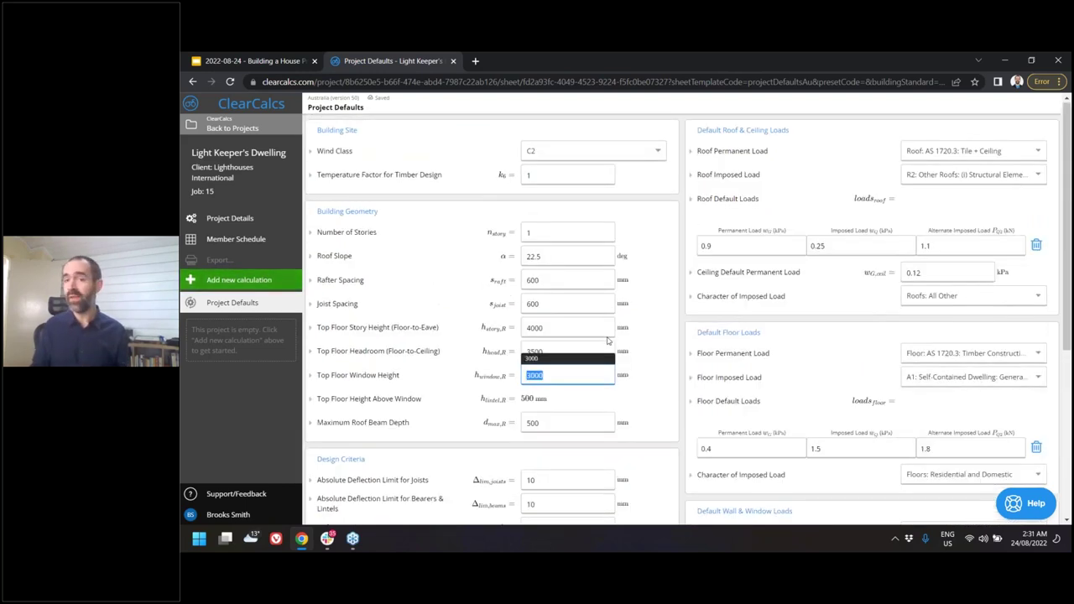
Set the roof permanent load to 'Roof: AS 1720.3: Sheet + Ceiling'.
{"action": "left_click", "coordinate": [1002, 152]}
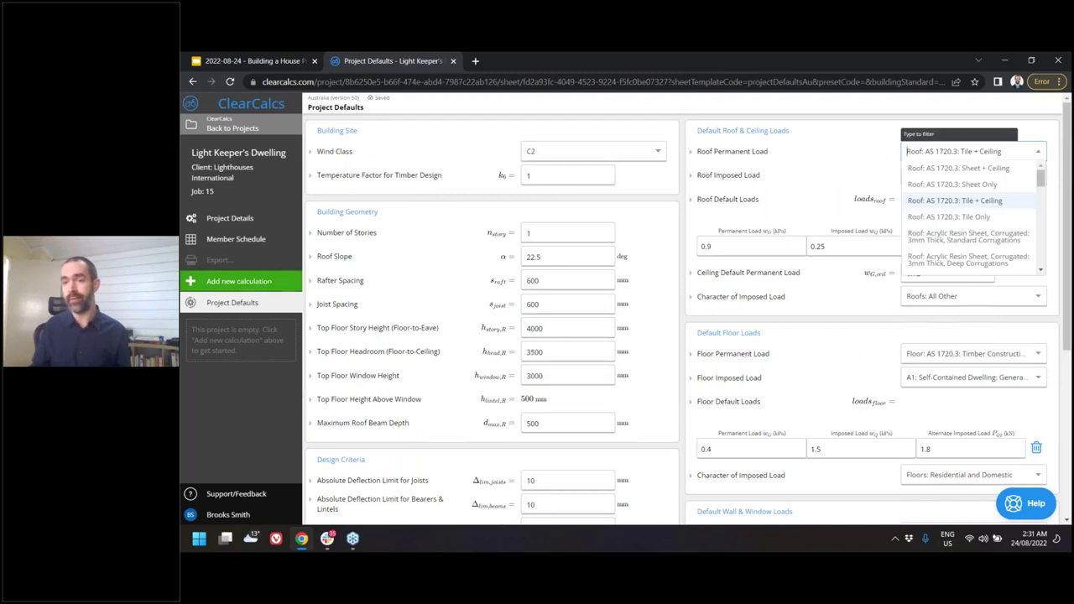
{"action": "left_click", "coordinate": [1005, 170]}
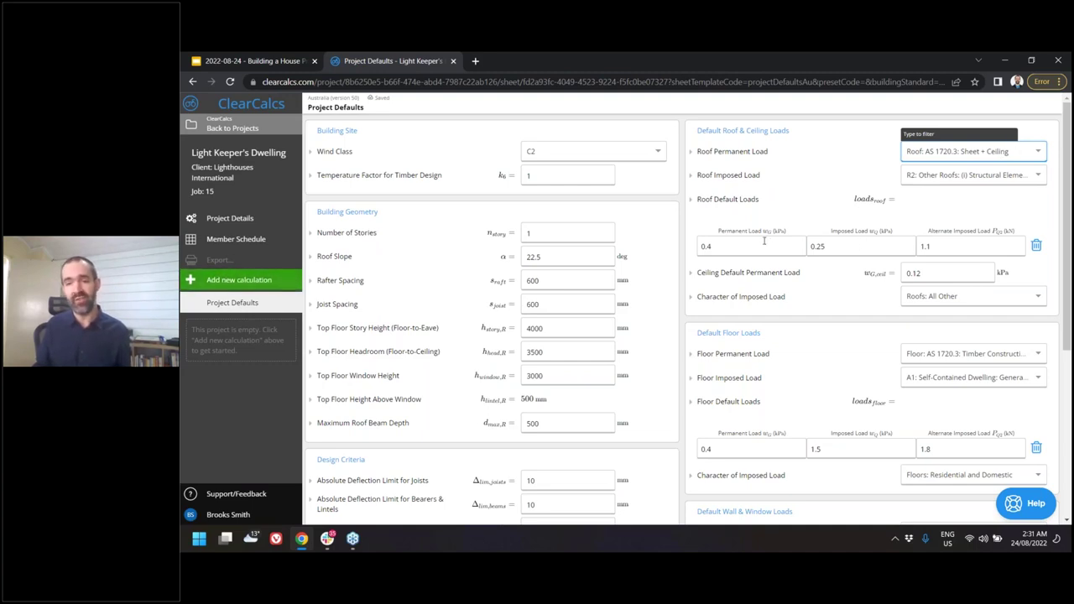
{"action": "left_click", "coordinate": [805, 199]}
{"action": "left_click", "coordinate": [805, 199]}
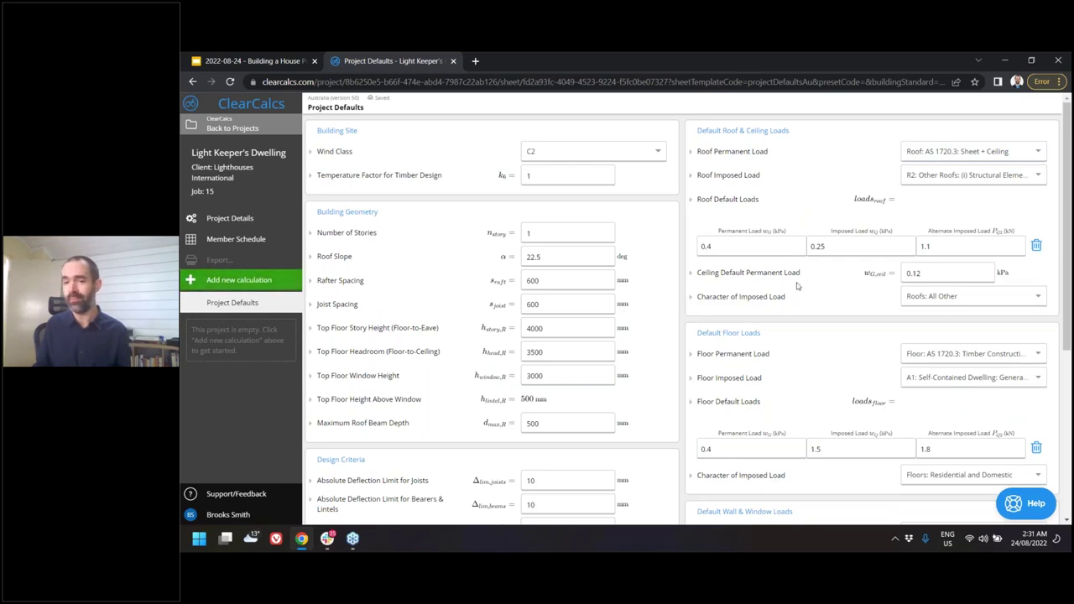
{"action": "scroll", "coordinate": [927, 324], "scroll_direction": "down", "scroll_amount": 3}
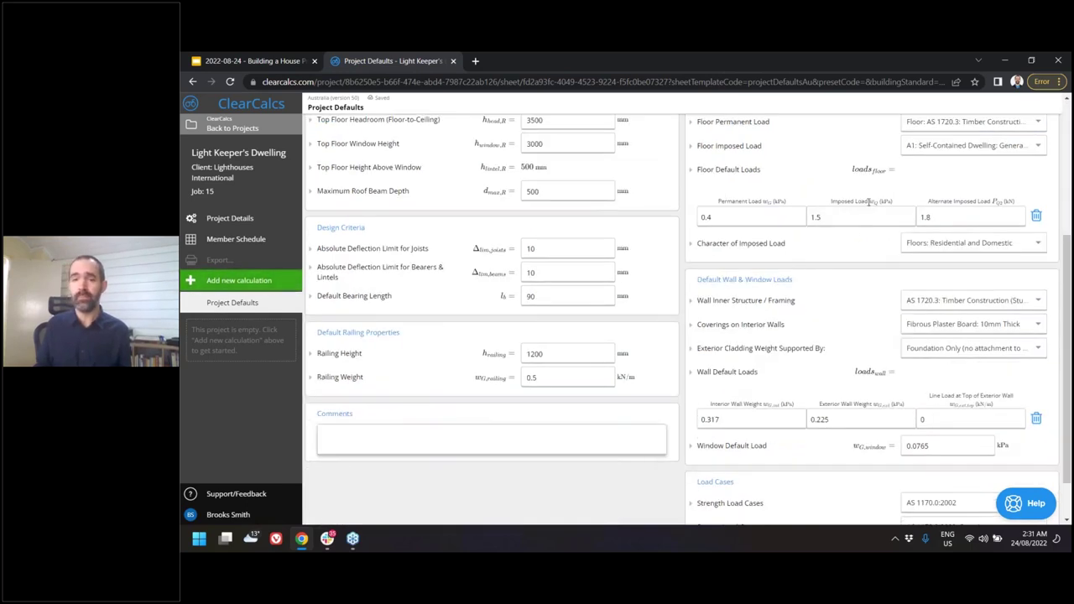
Raise the floor imposed load to 2 kPa, leaving service load cases unchanged.
{"action": "left_click", "coordinate": [862, 220]}
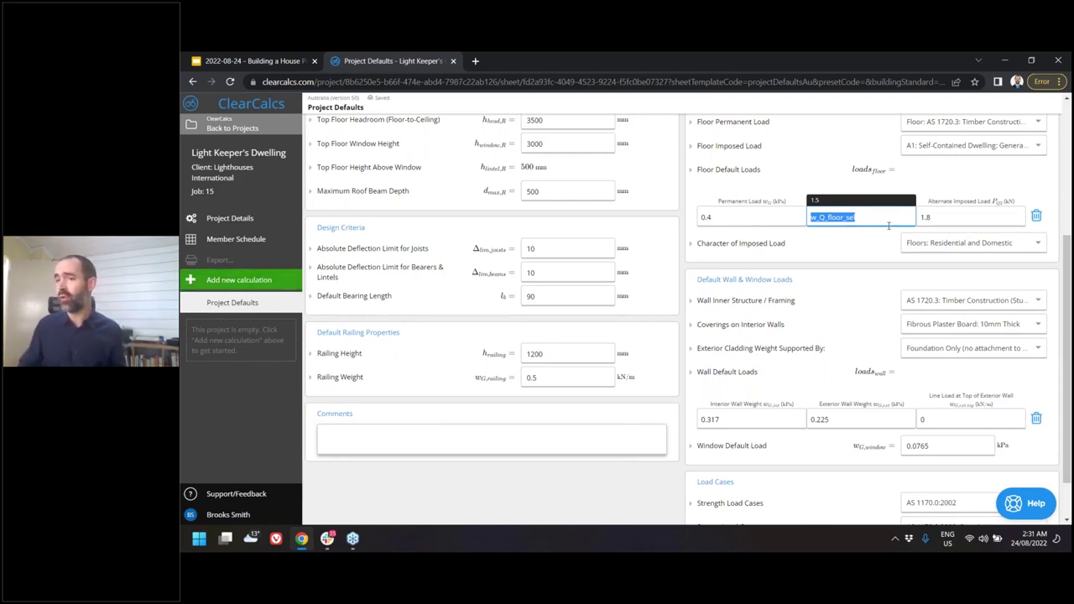
{"action": "type", "text": "2"}
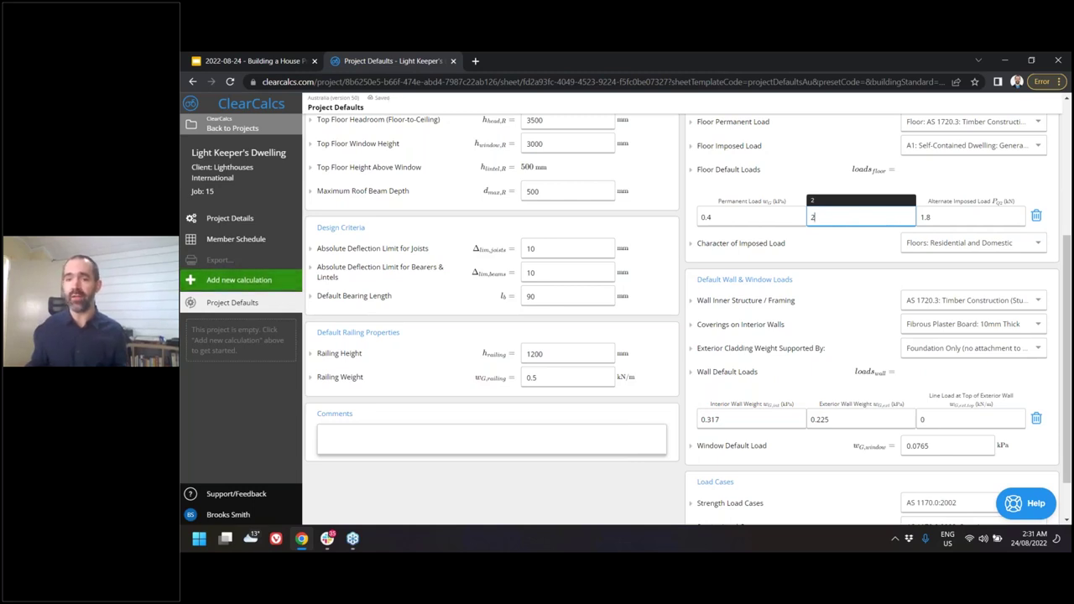
{"action": "left_click", "coordinate": [849, 154]}
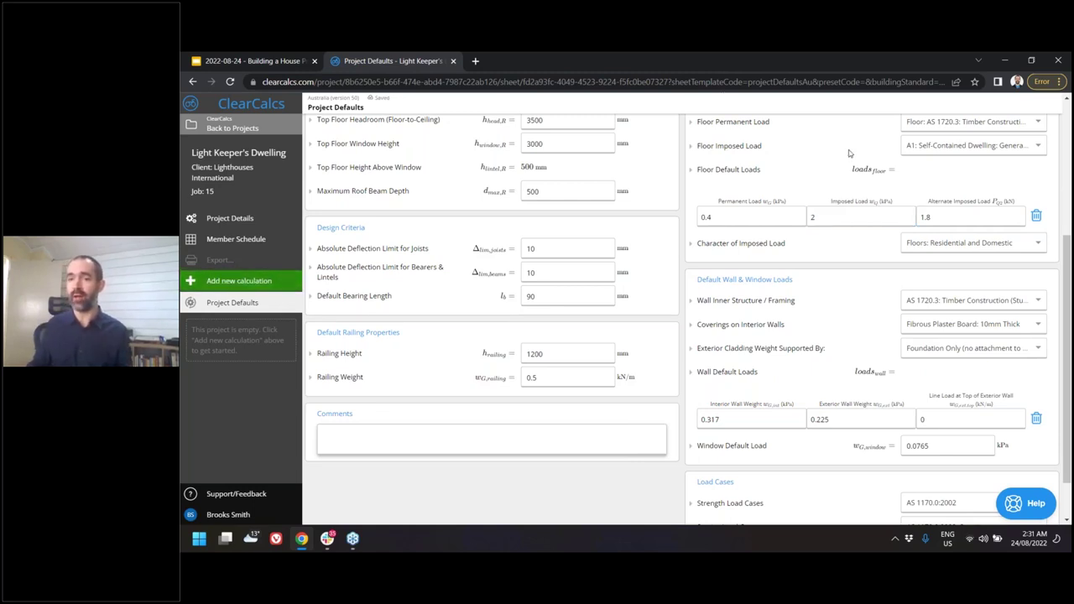
{"action": "left_click", "coordinate": [854, 221]}
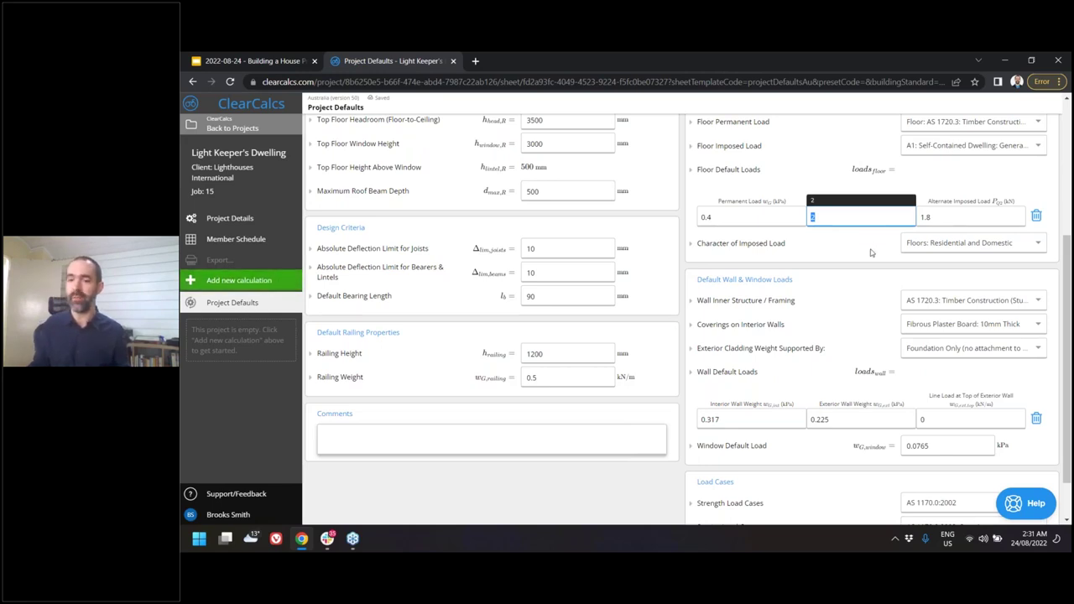
{"action": "scroll", "coordinate": [873, 251], "scroll_direction": "down", "scroll_amount": 1}
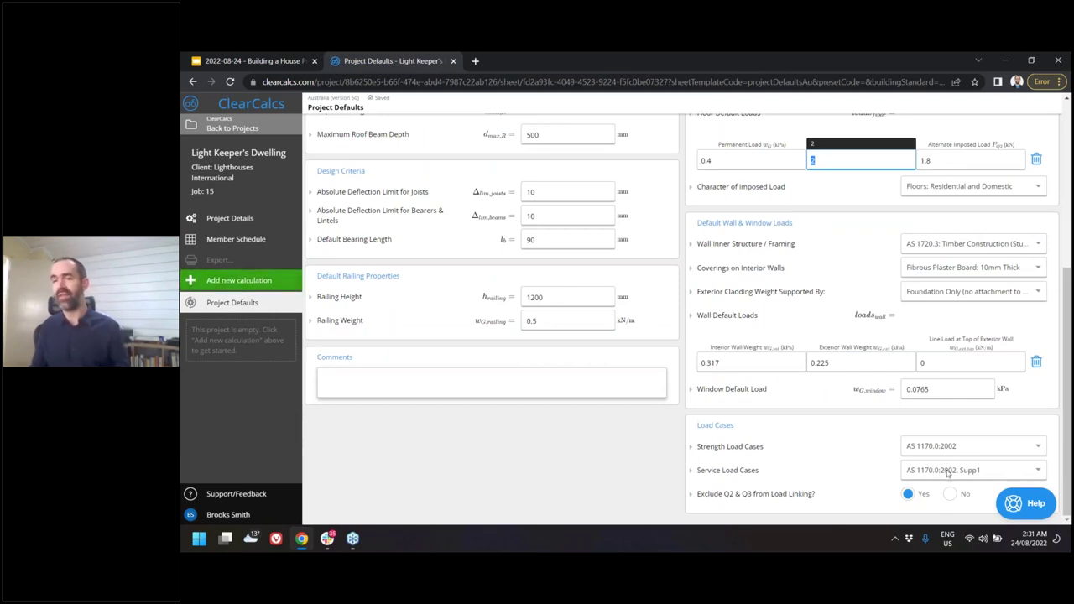
{"action": "left_click", "coordinate": [974, 470]}
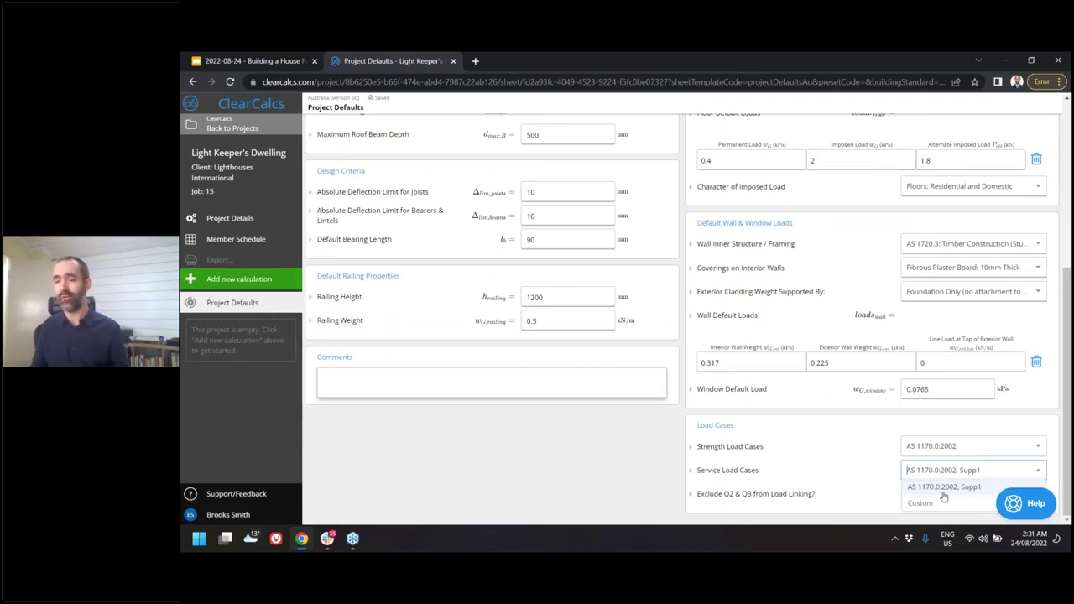
{"action": "left_click", "coordinate": [877, 455]}
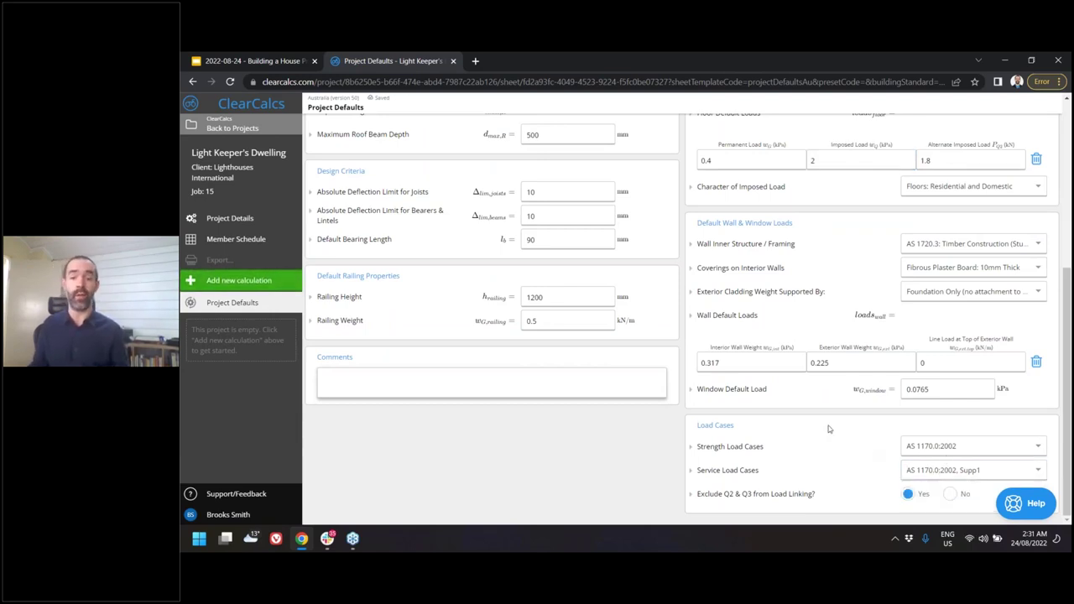
Add a new Timber Beam > Rafter calculation, B1.
{"action": "left_click", "coordinate": [265, 285]}
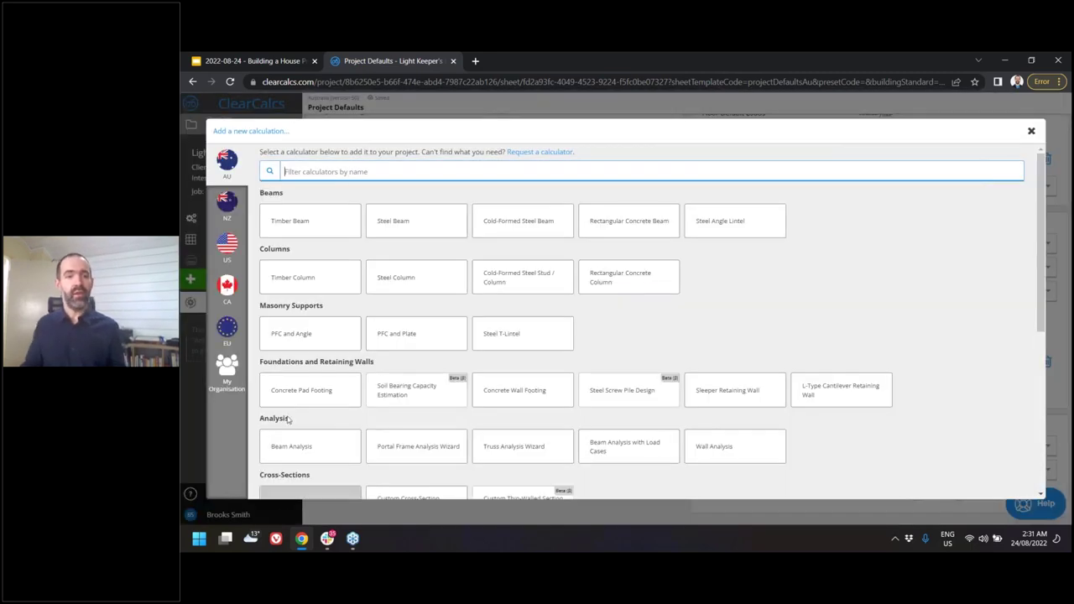
{"action": "left_click", "coordinate": [323, 236]}
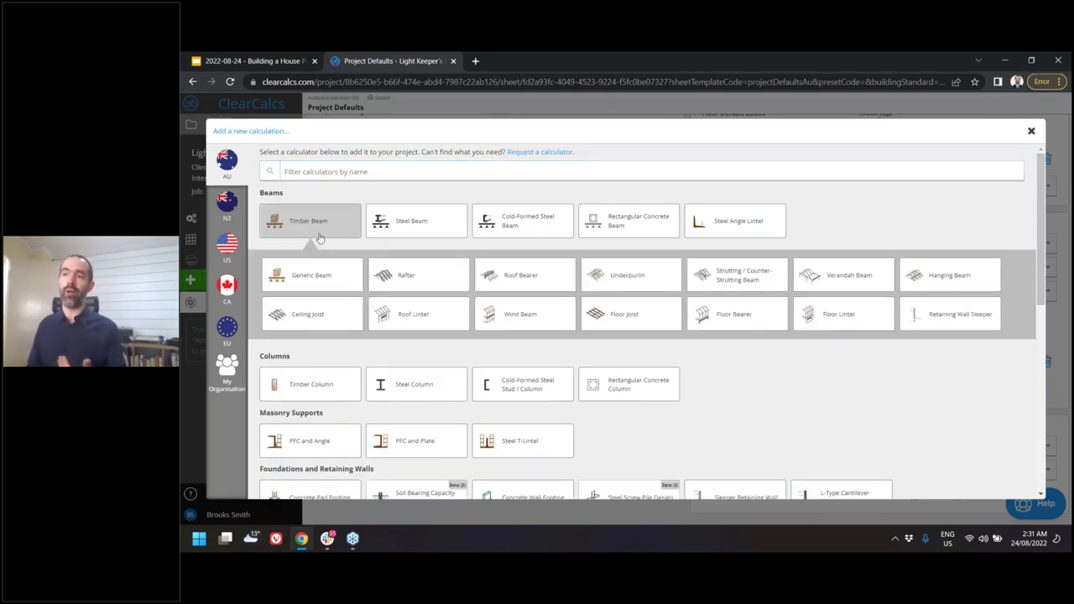
{"action": "left_click", "coordinate": [408, 274]}
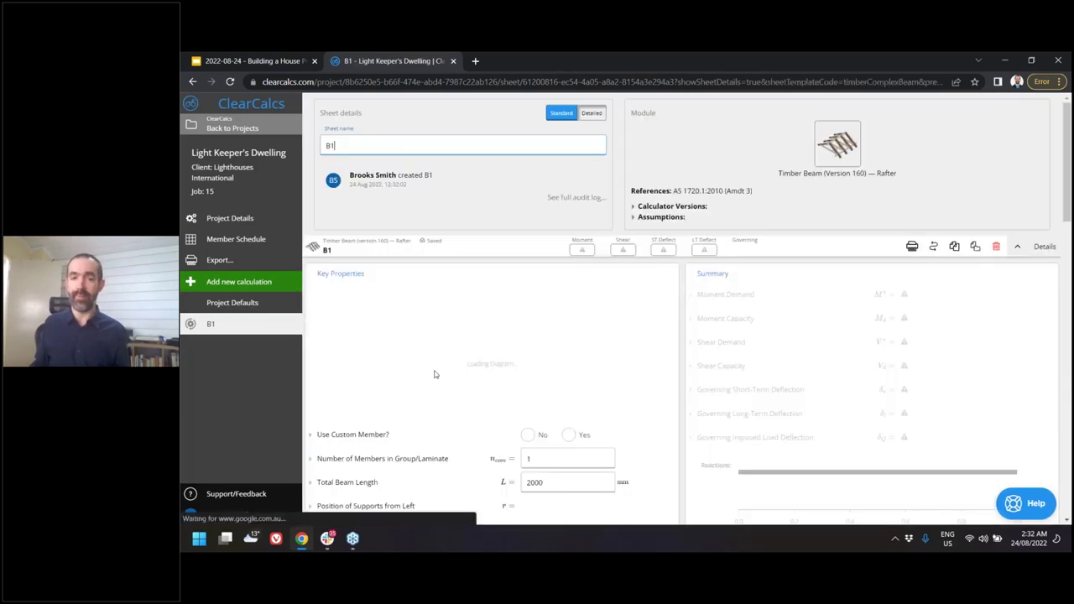
{"action": "scroll", "coordinate": [674, 353], "scroll_direction": "down", "scroll_amount": 3}
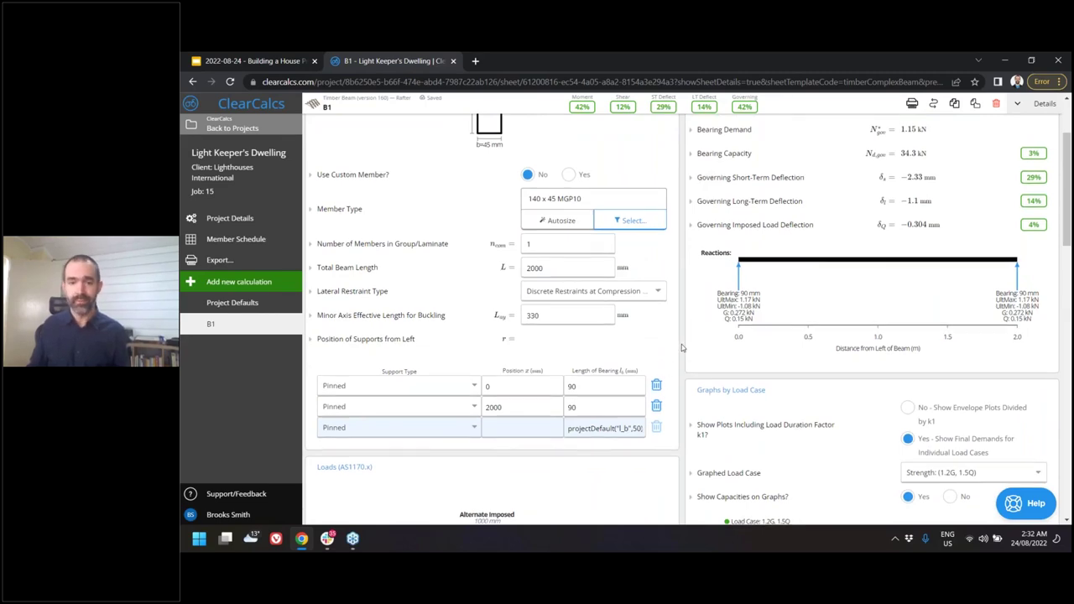
{"action": "scroll", "coordinate": [681, 348], "scroll_direction": "down", "scroll_amount": 3}
{"action": "scroll", "coordinate": [639, 330], "scroll_direction": "up", "scroll_amount": 5}
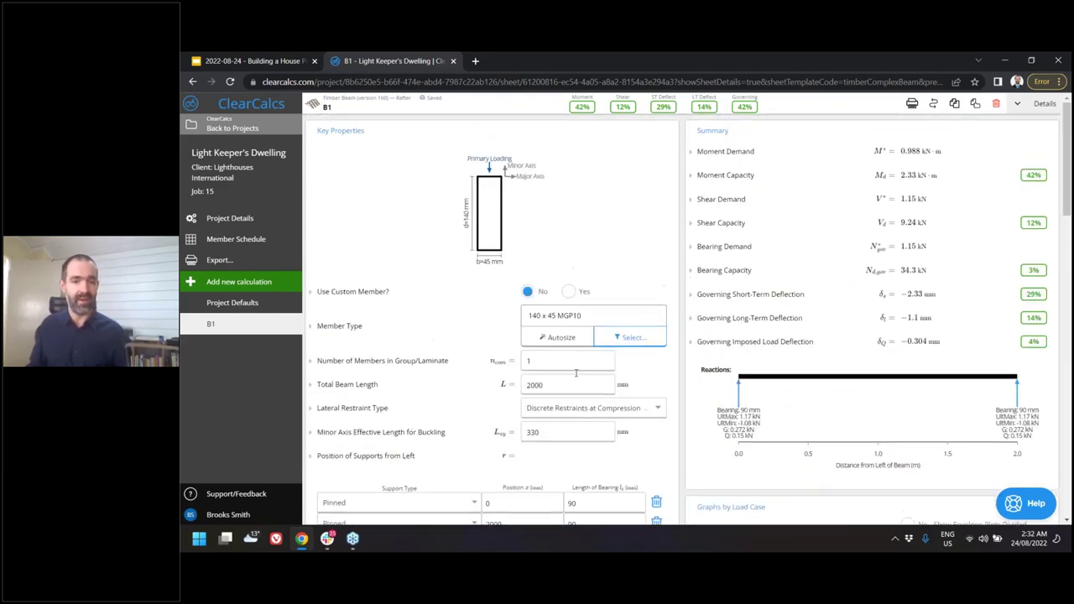
Change B1's total beam length from 2000 to 3000 mm.
{"action": "double_click", "coordinate": [576, 372]}
{"action": "type", "text": "3000"}
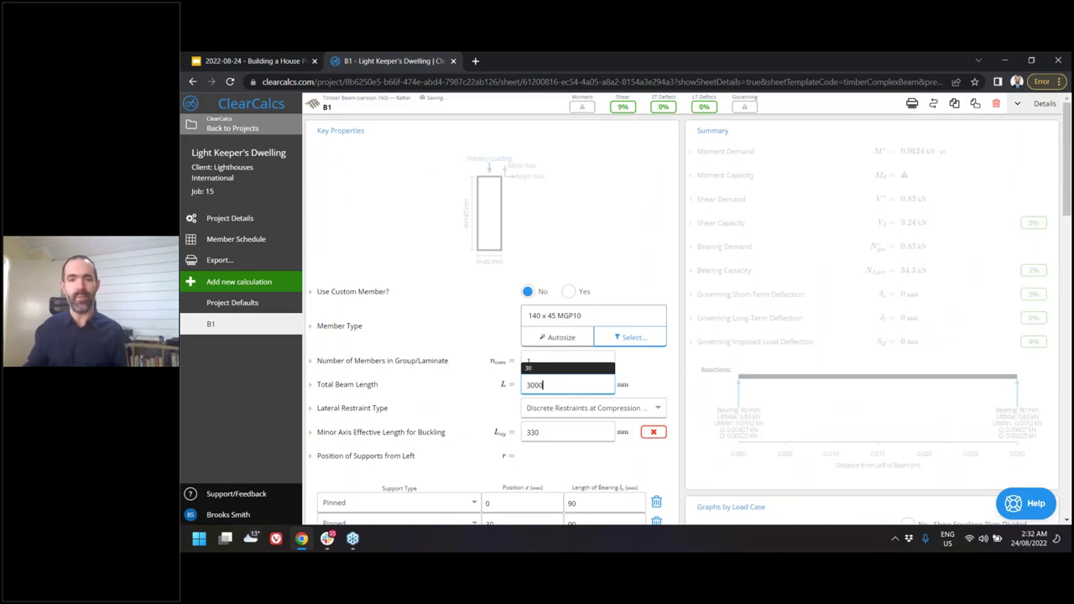
{"action": "left_click", "coordinate": [684, 364]}
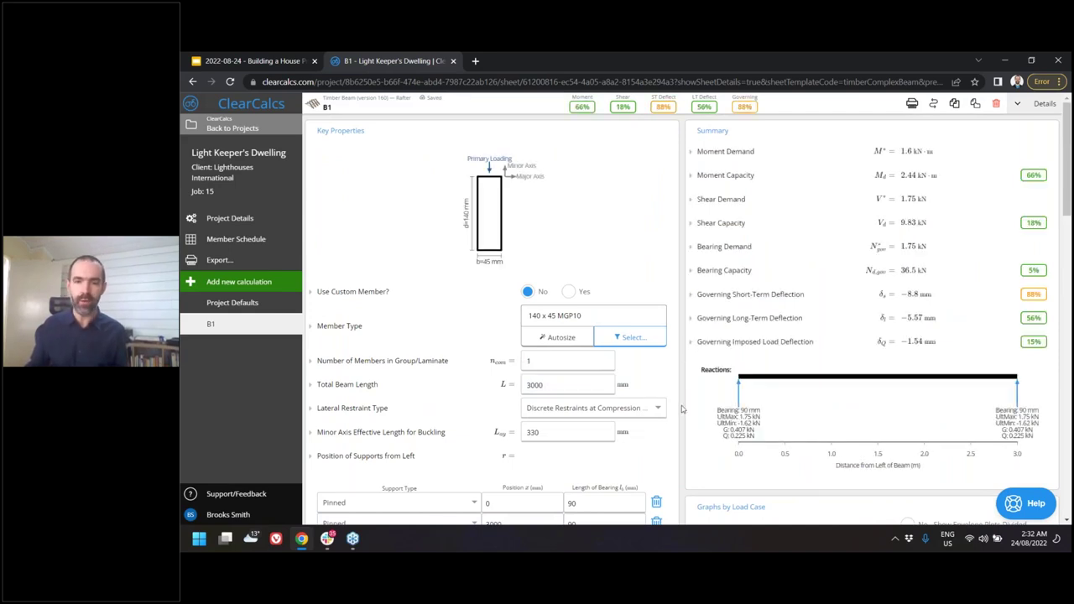
{"action": "scroll", "coordinate": [676, 403], "scroll_direction": "down", "scroll_amount": 10}
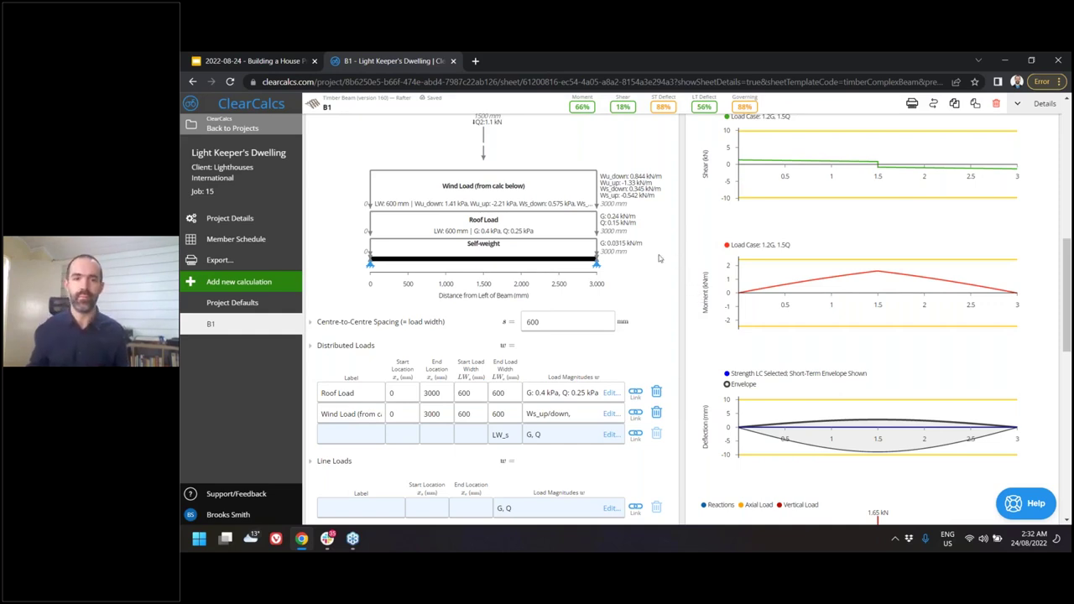
Add a Timber Beam > Roof Bearer calculation B2 with a 5000 mm total length.
{"action": "left_click", "coordinate": [252, 282]}
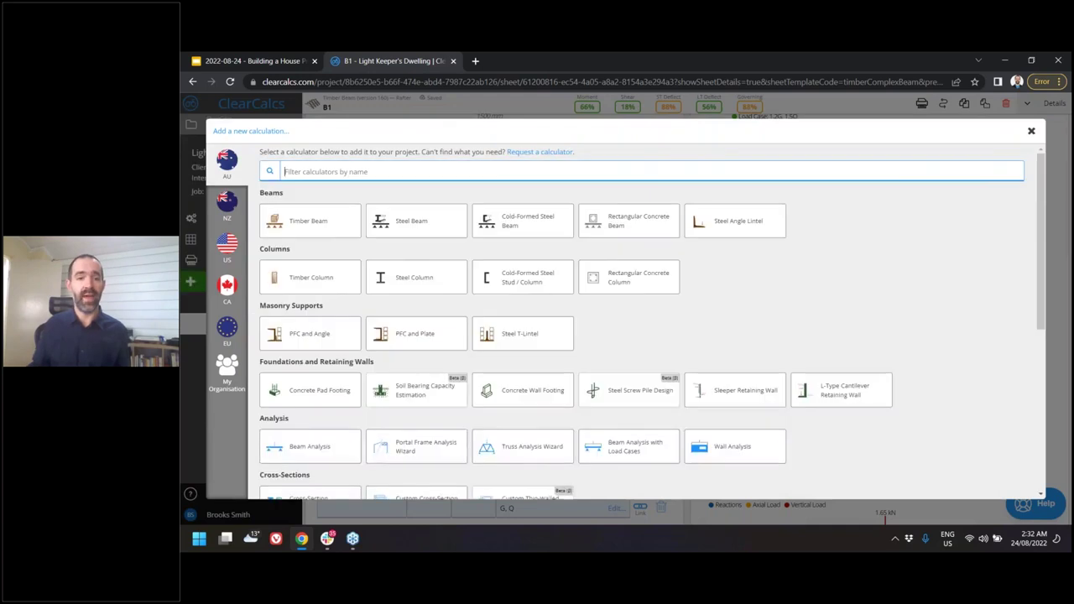
{"action": "left_click", "coordinate": [329, 235]}
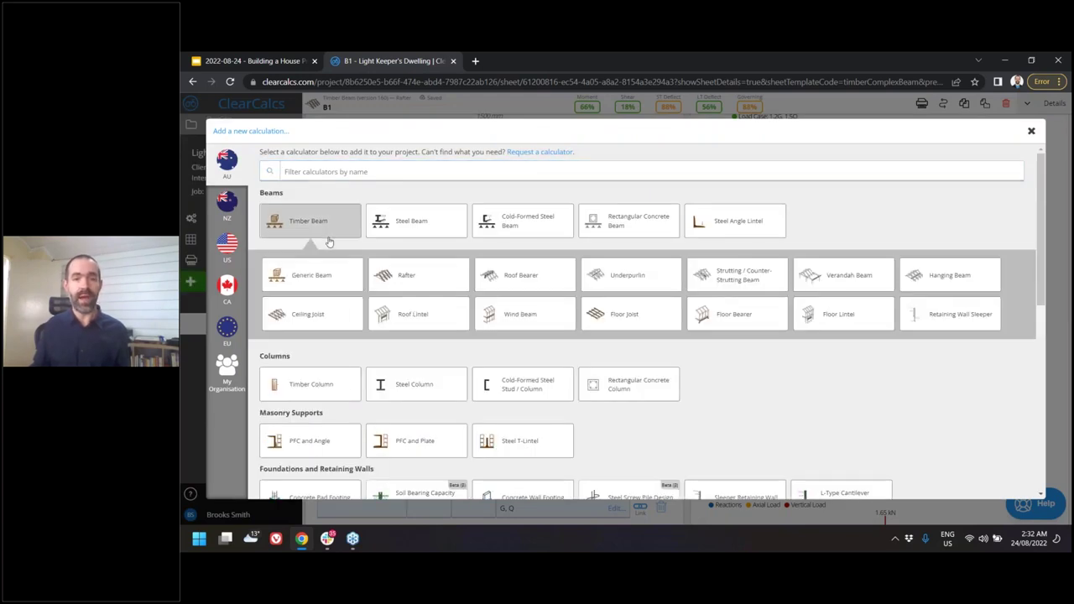
{"action": "left_click", "coordinate": [503, 277]}
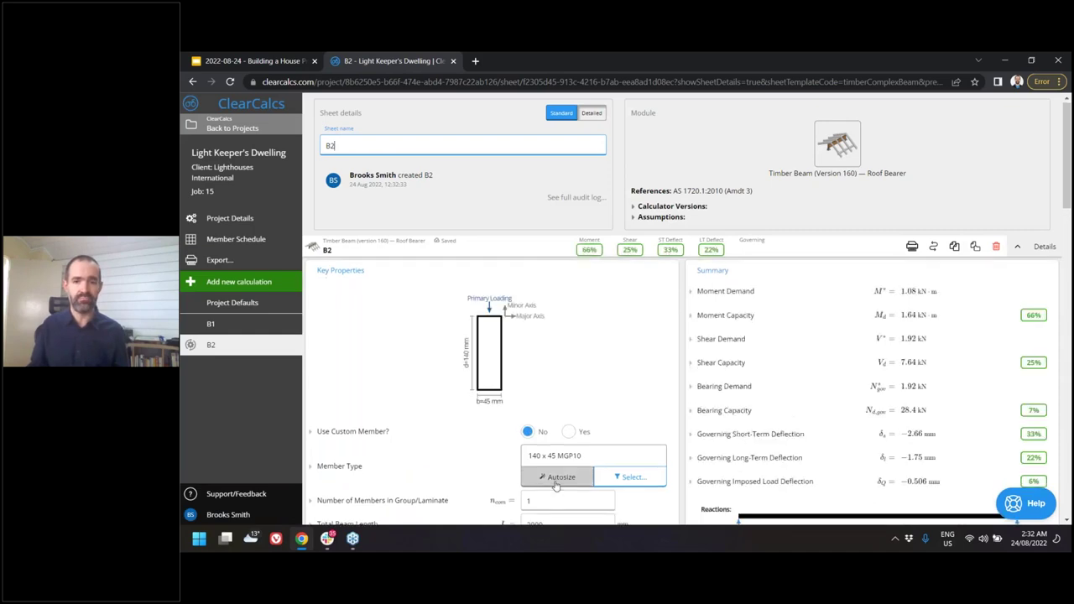
{"action": "scroll", "coordinate": [555, 487], "scroll_direction": "down", "scroll_amount": 4}
{"action": "double_click", "coordinate": [561, 212]}
{"action": "type", "text": "000"}
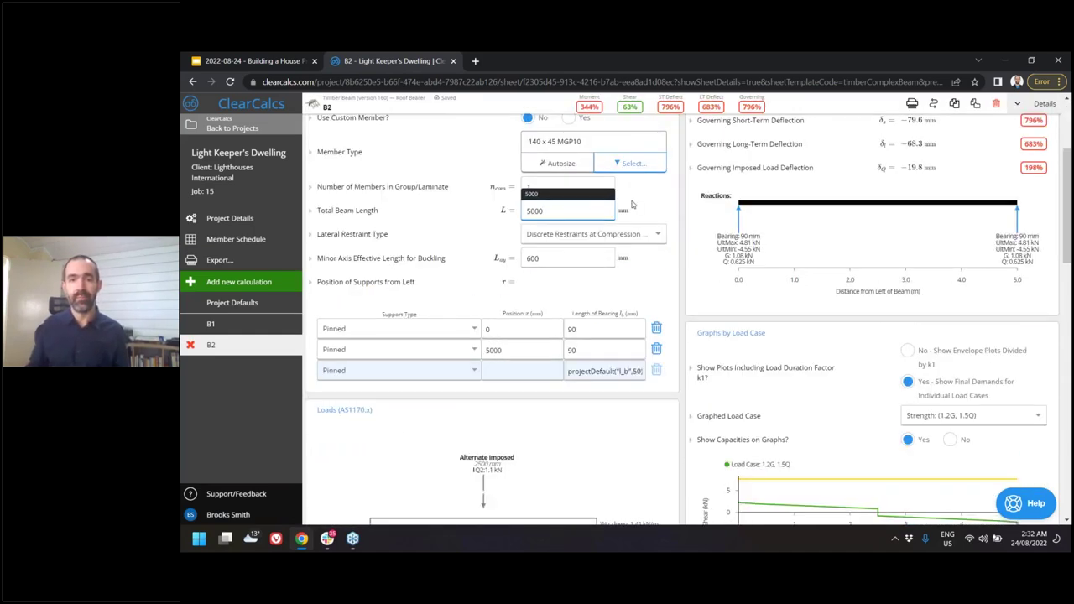
Make B2 a 300 x 45 hySPAN (Carter Holt®) member.
{"action": "scroll", "coordinate": [634, 204], "scroll_direction": "up", "scroll_amount": 2}
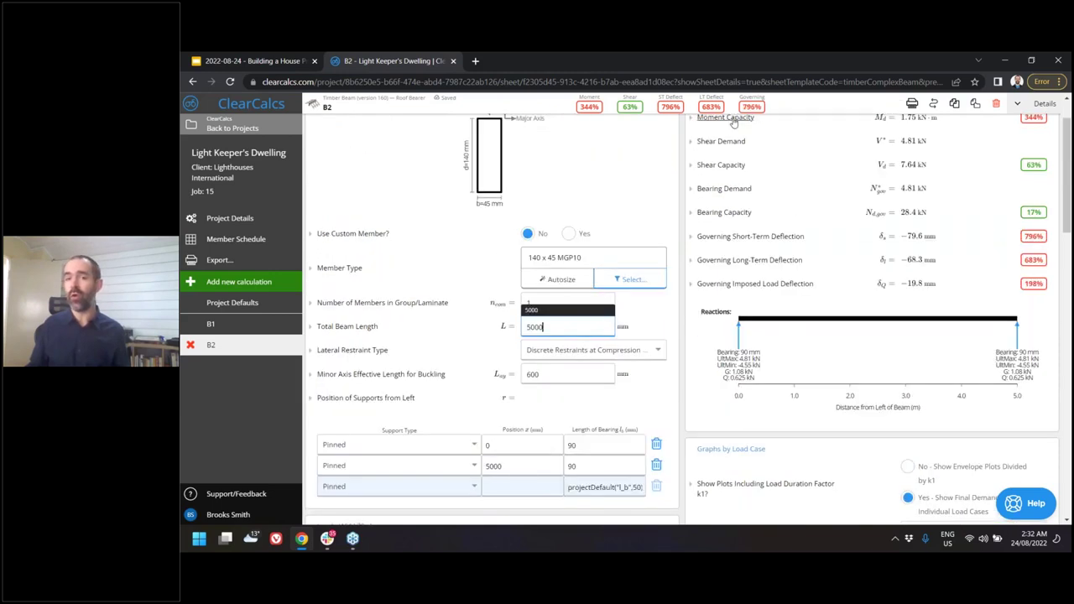
{"action": "left_click", "coordinate": [631, 283]}
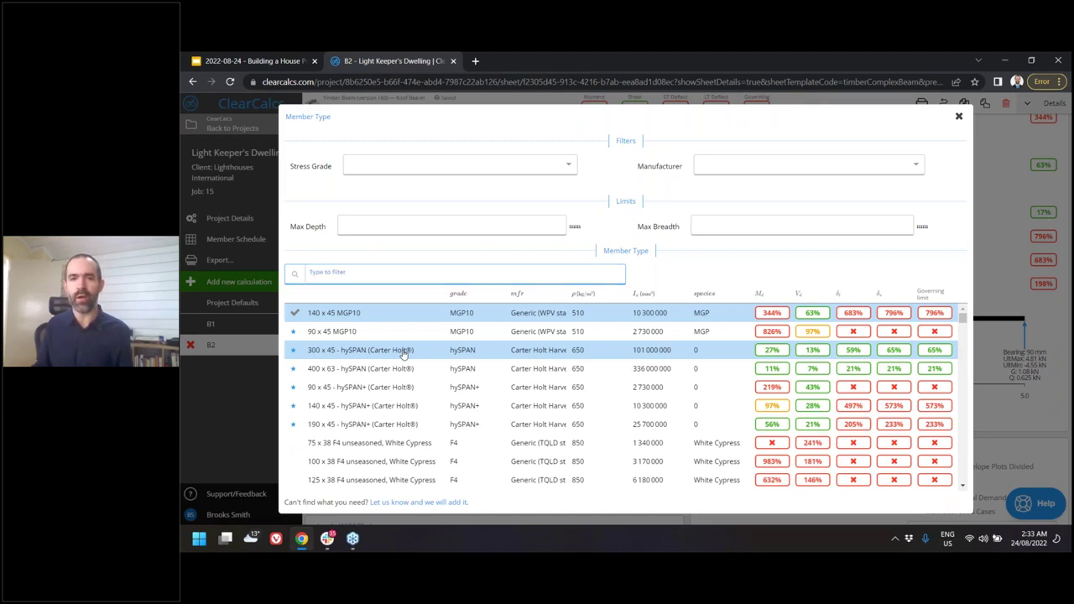
{"action": "left_click", "coordinate": [403, 350]}
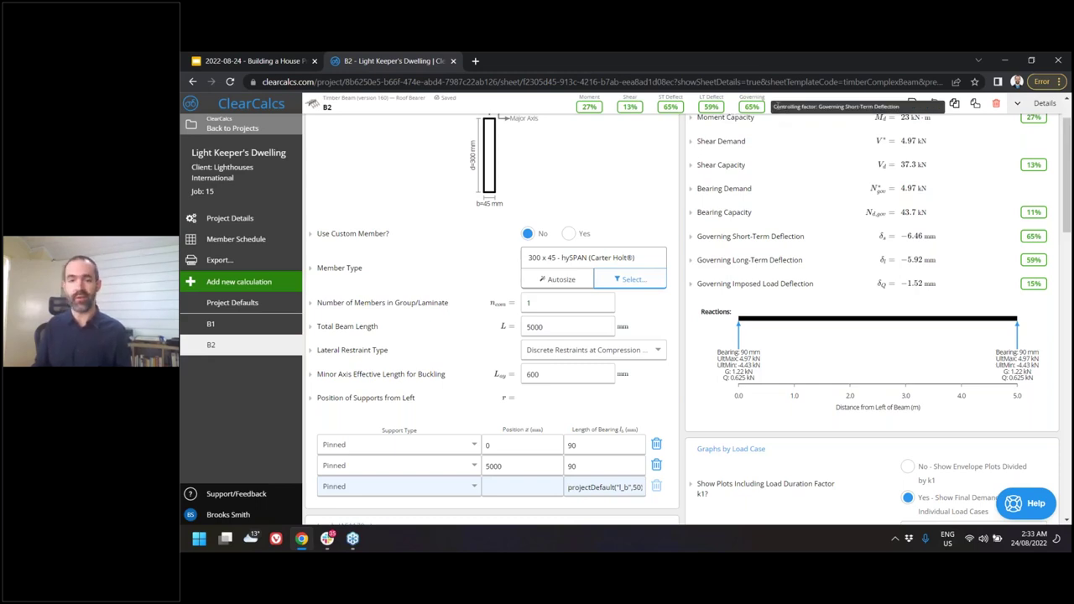
Add an Interior Isolated timber column C1 and autosize it to 400 x 63 hySPAN.
{"action": "left_click", "coordinate": [281, 287]}
{"action": "left_click", "coordinate": [283, 277]}
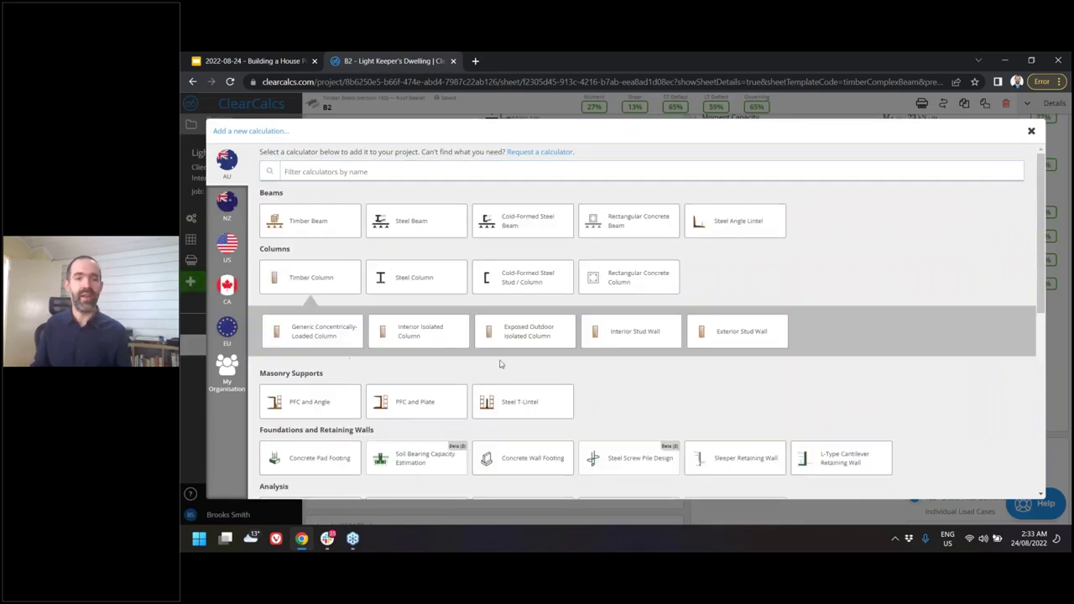
{"action": "left_click", "coordinate": [409, 336]}
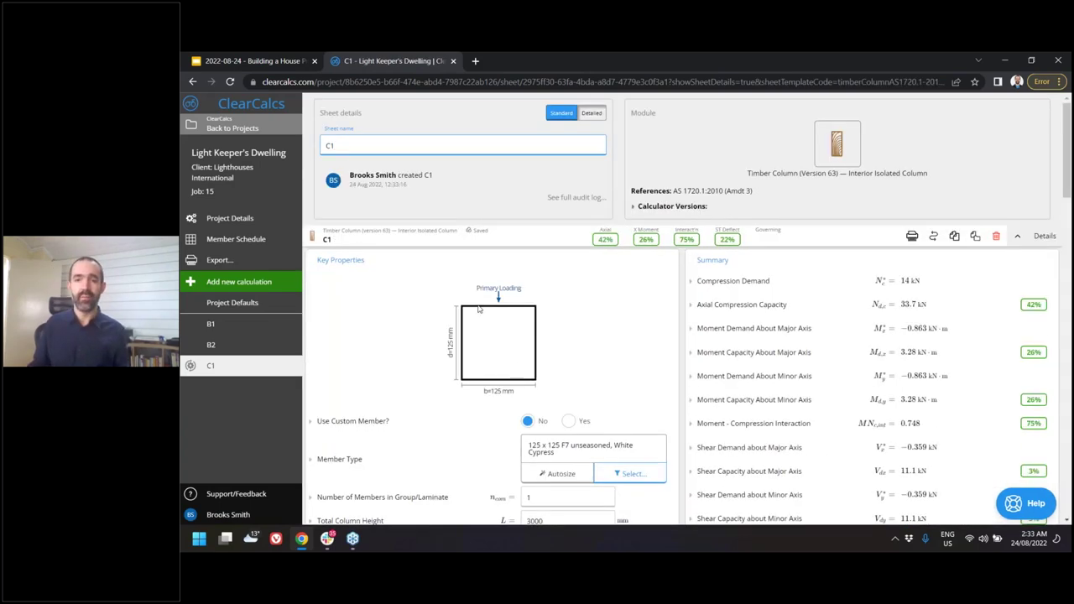
{"action": "scroll", "coordinate": [478, 309], "scroll_direction": "down", "scroll_amount": 3}
{"action": "left_click", "coordinate": [557, 278]}
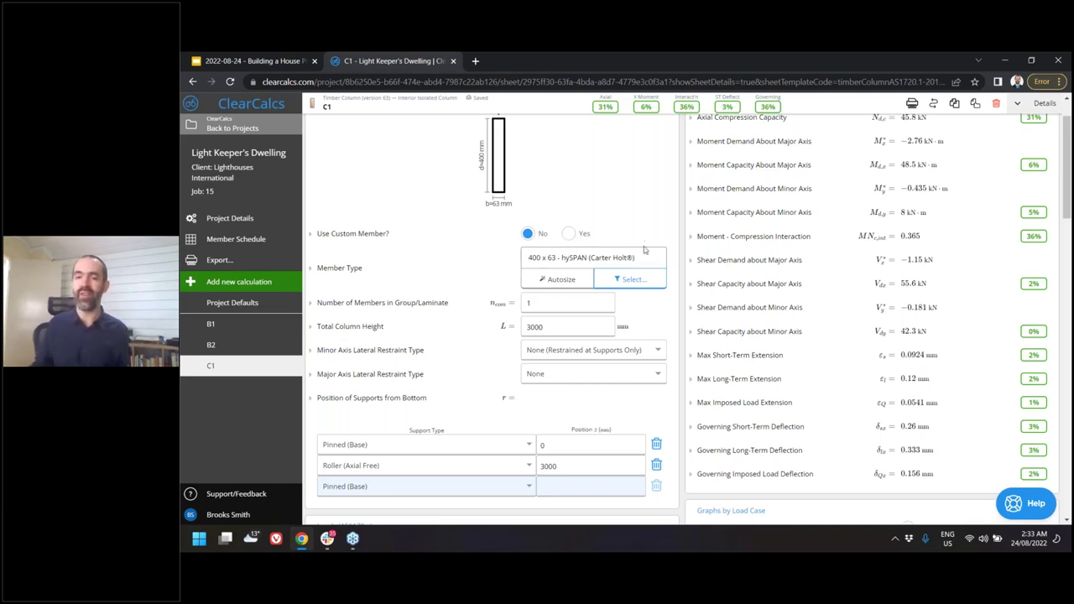
Filter C1's member list to F14 and choose the 175 x 75 unseasoned Mixed SA/NSW Hardwood section.
{"action": "left_click", "coordinate": [642, 278]}
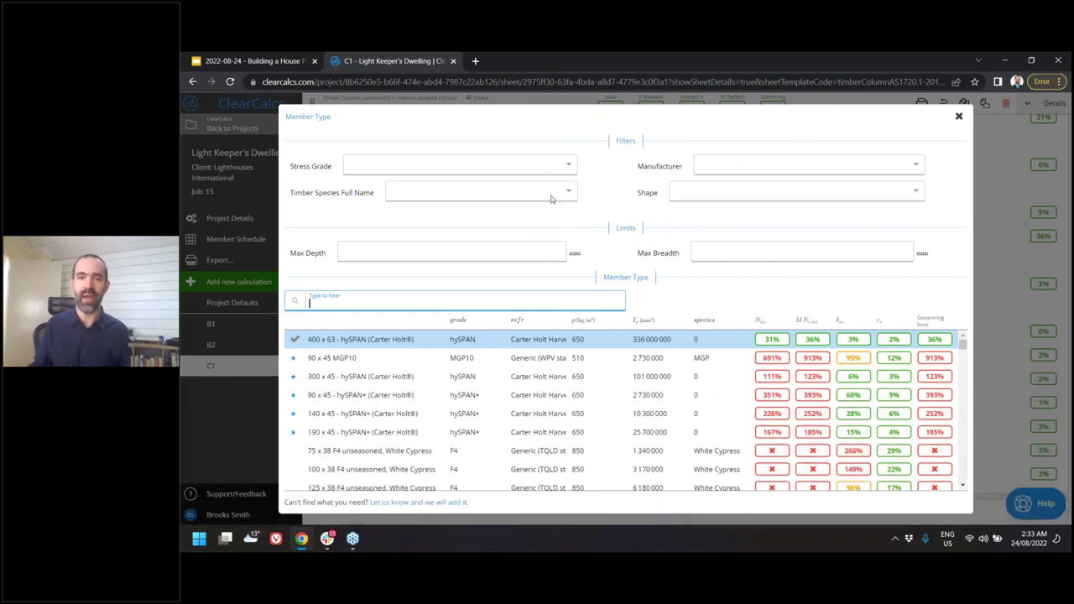
{"action": "left_click", "coordinate": [546, 170]}
{"action": "scroll", "coordinate": [501, 257], "scroll_direction": "down", "scroll_amount": 5}
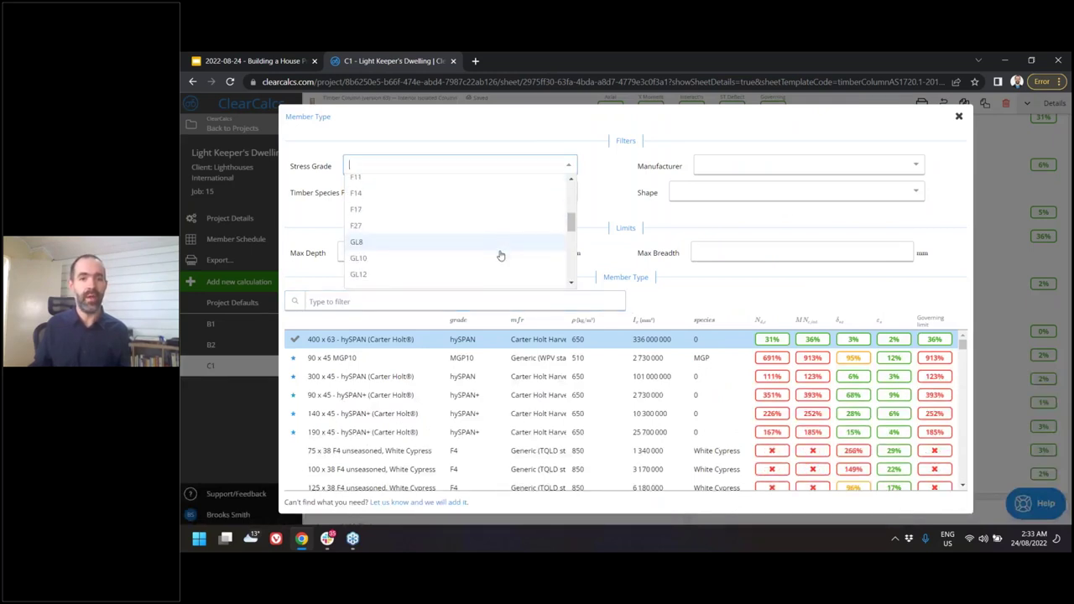
{"action": "left_click", "coordinate": [485, 245]}
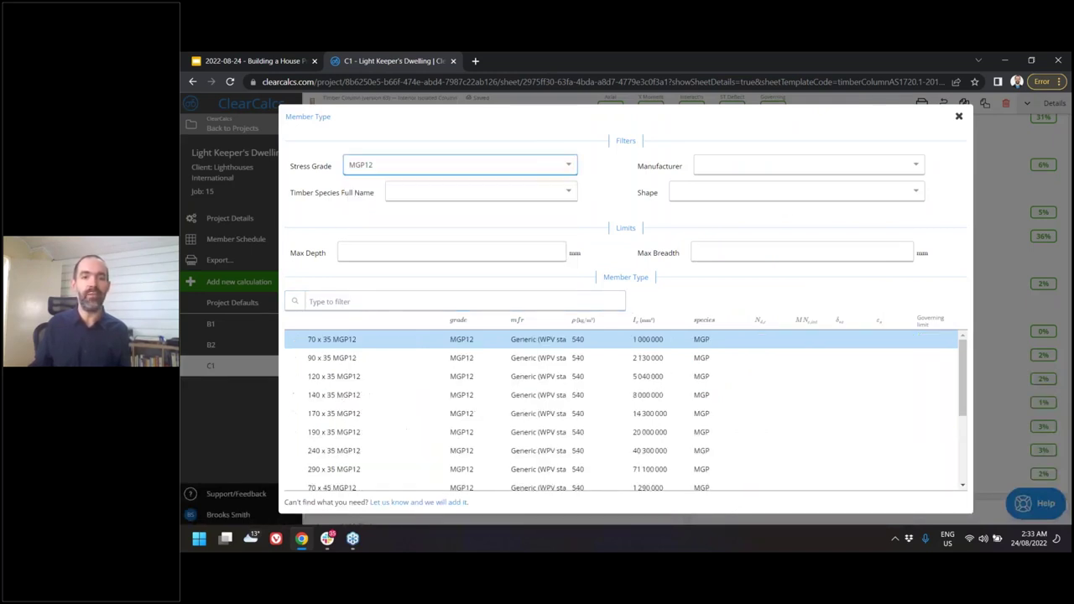
{"action": "scroll", "coordinate": [484, 430], "scroll_direction": "down", "scroll_amount": 3}
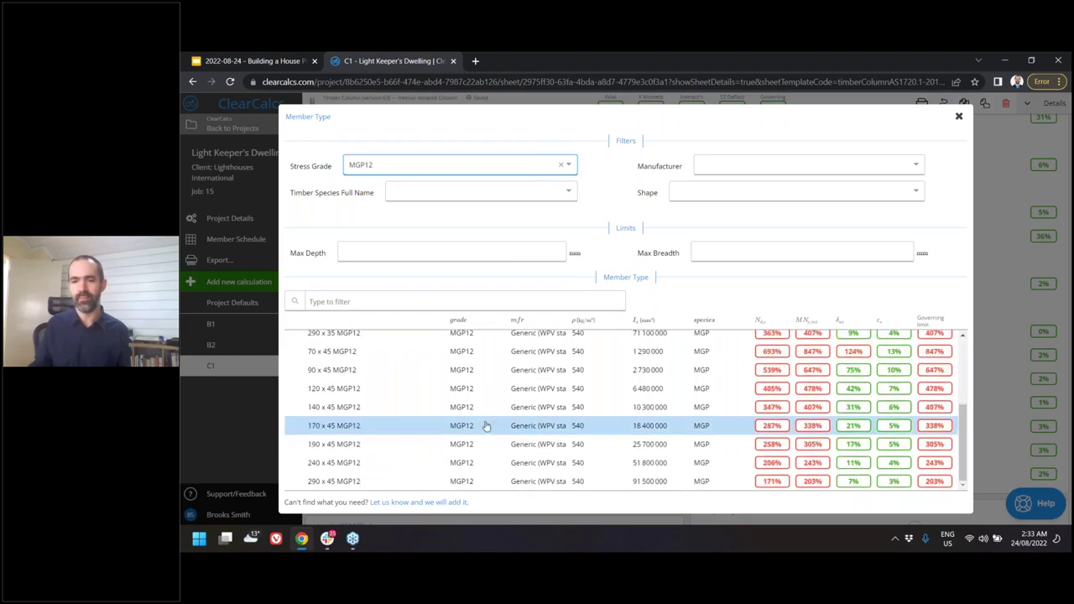
{"action": "left_click", "coordinate": [487, 172]}
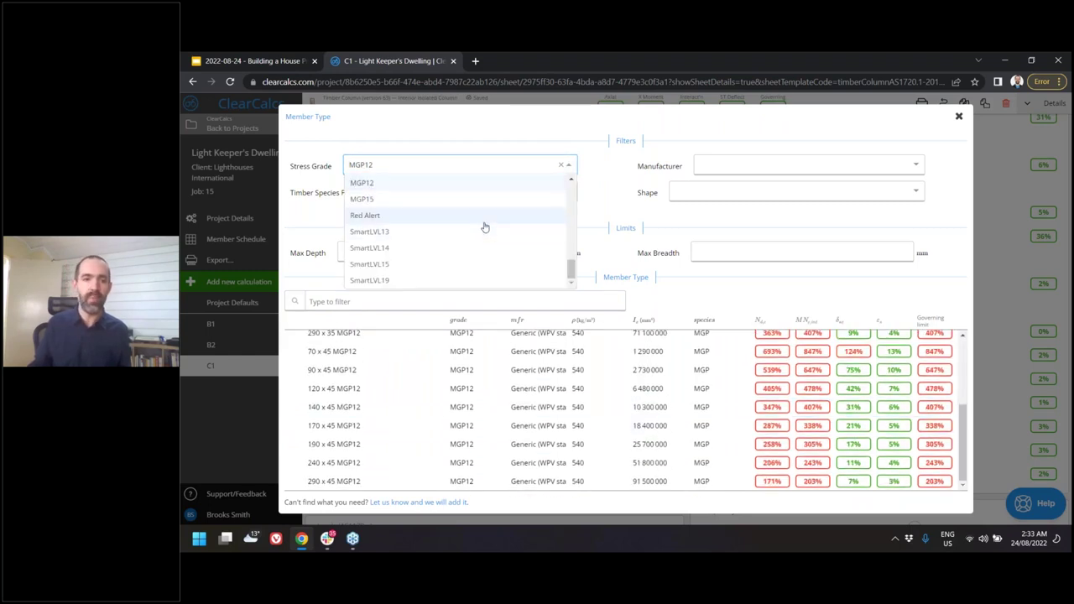
{"action": "scroll", "coordinate": [485, 203], "scroll_direction": "up", "scroll_amount": 5}
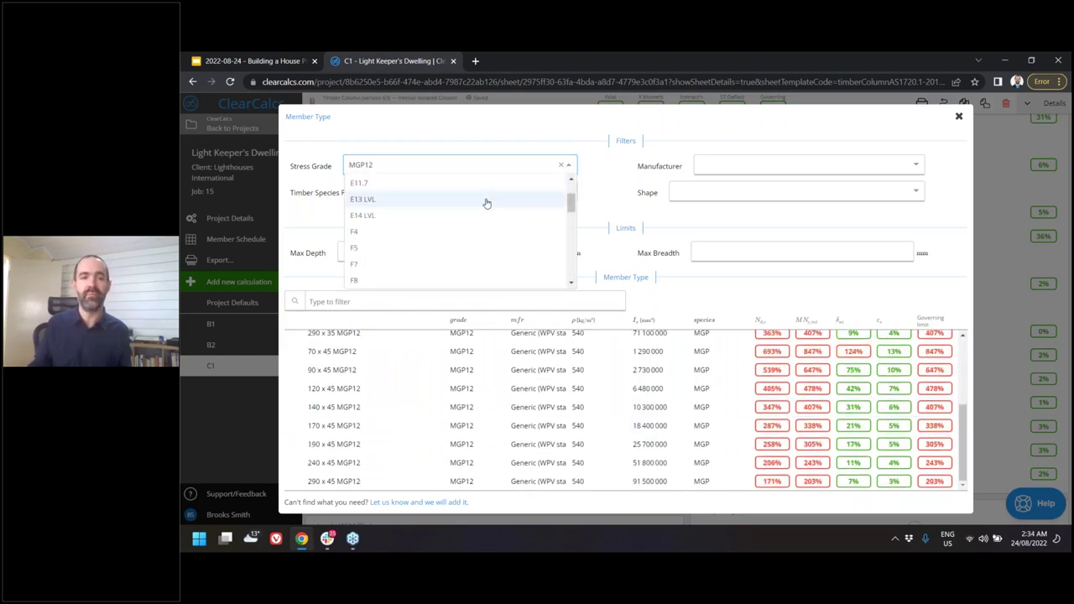
{"action": "left_click", "coordinate": [470, 200]}
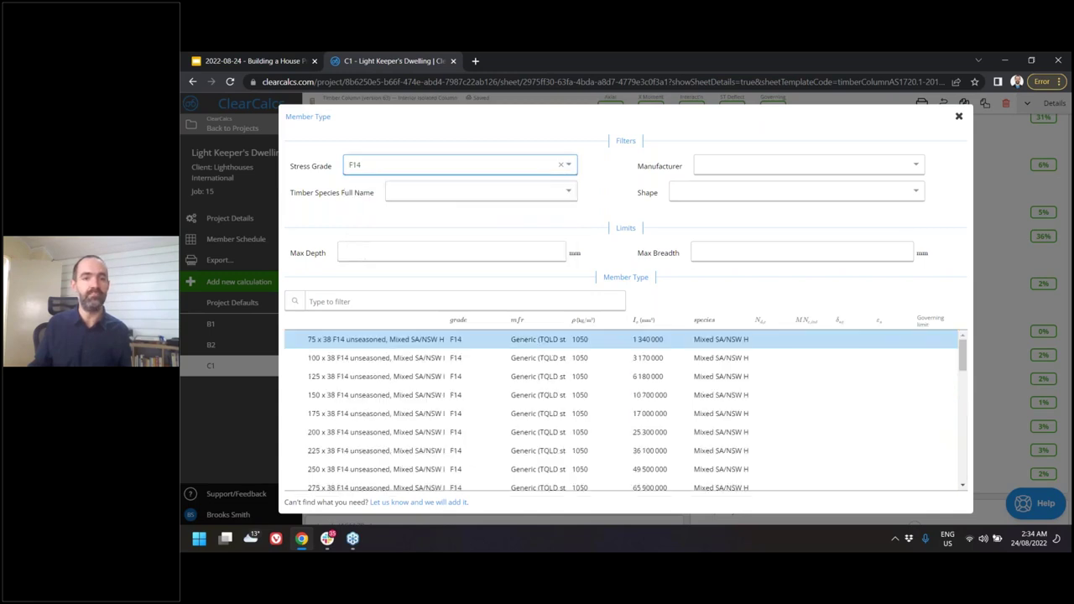
{"action": "scroll", "coordinate": [496, 394], "scroll_direction": "down", "scroll_amount": 4}
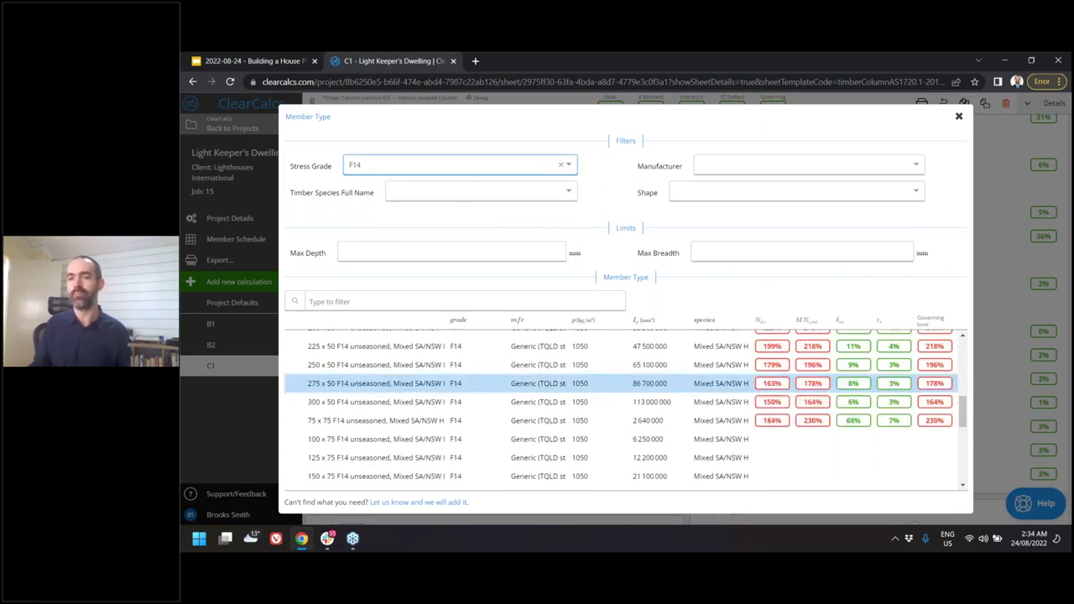
{"action": "scroll", "coordinate": [829, 427], "scroll_direction": "down", "scroll_amount": 3}
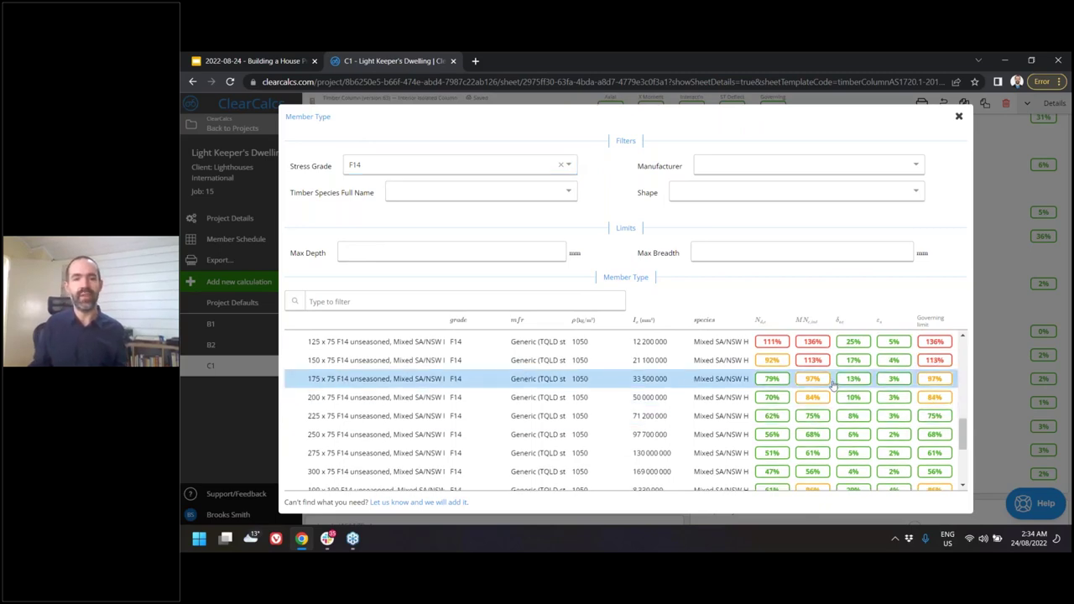
{"action": "left_click", "coordinate": [833, 382]}
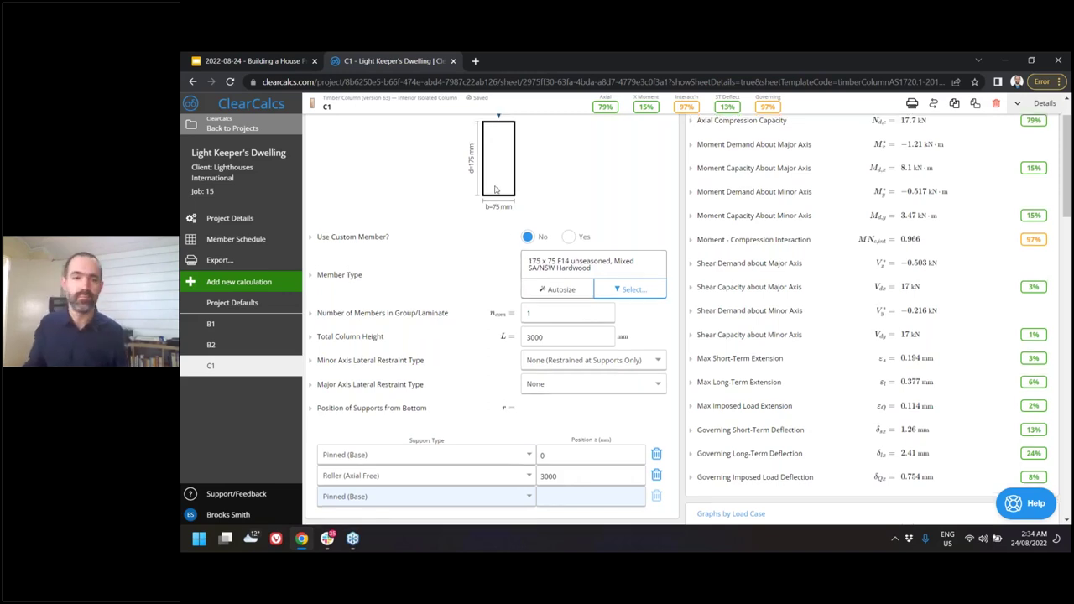
{"action": "scroll", "coordinate": [495, 190], "scroll_direction": "up", "scroll_amount": 2}
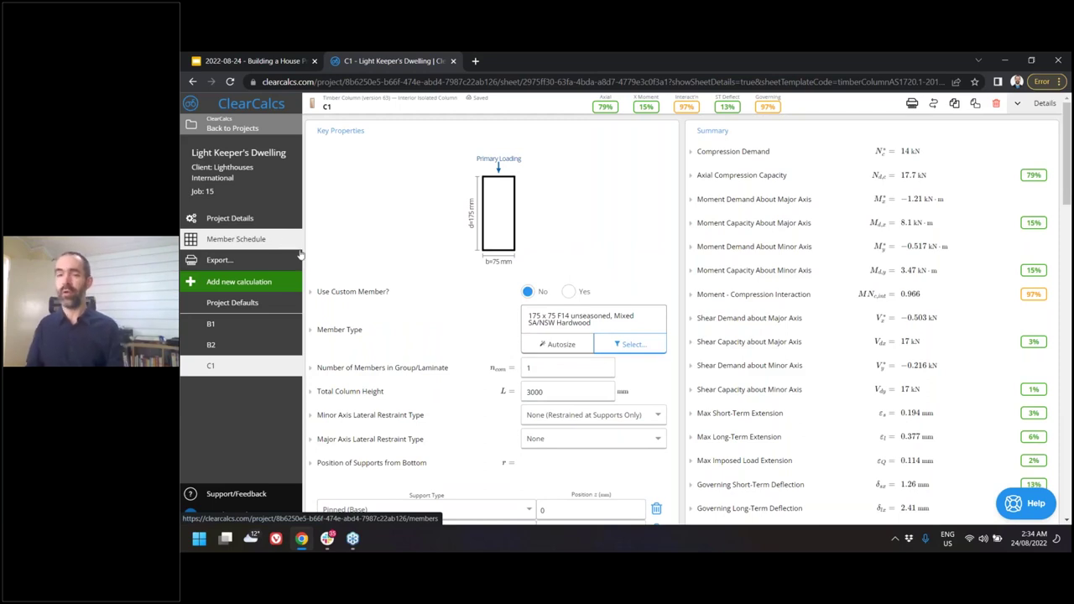
In the Member Schedule, create a new calculation group named Beams.
{"action": "left_click", "coordinate": [278, 245]}
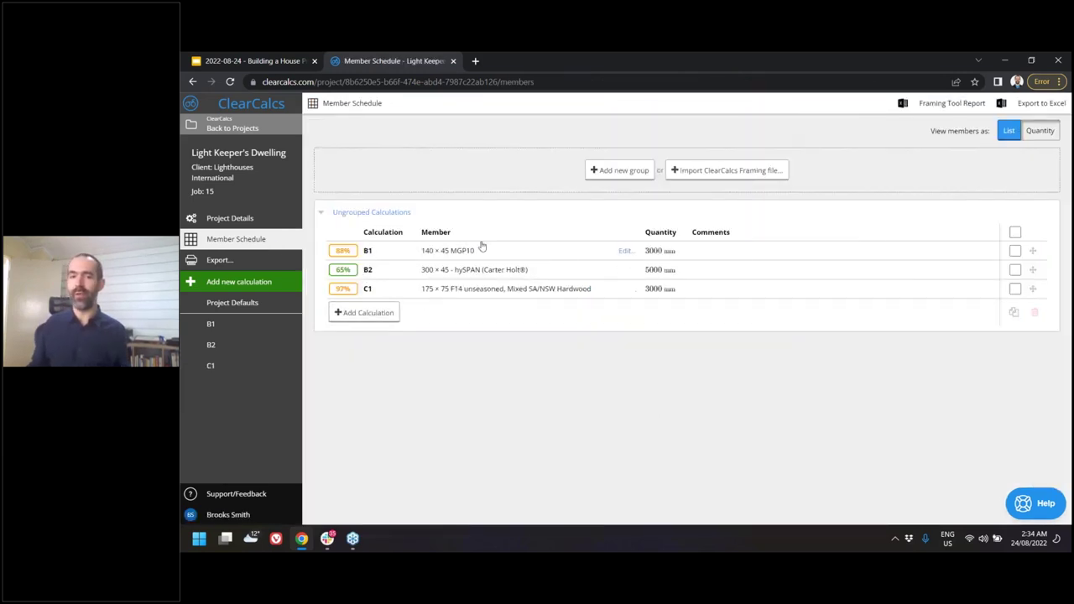
{"action": "left_click", "coordinate": [621, 171]}
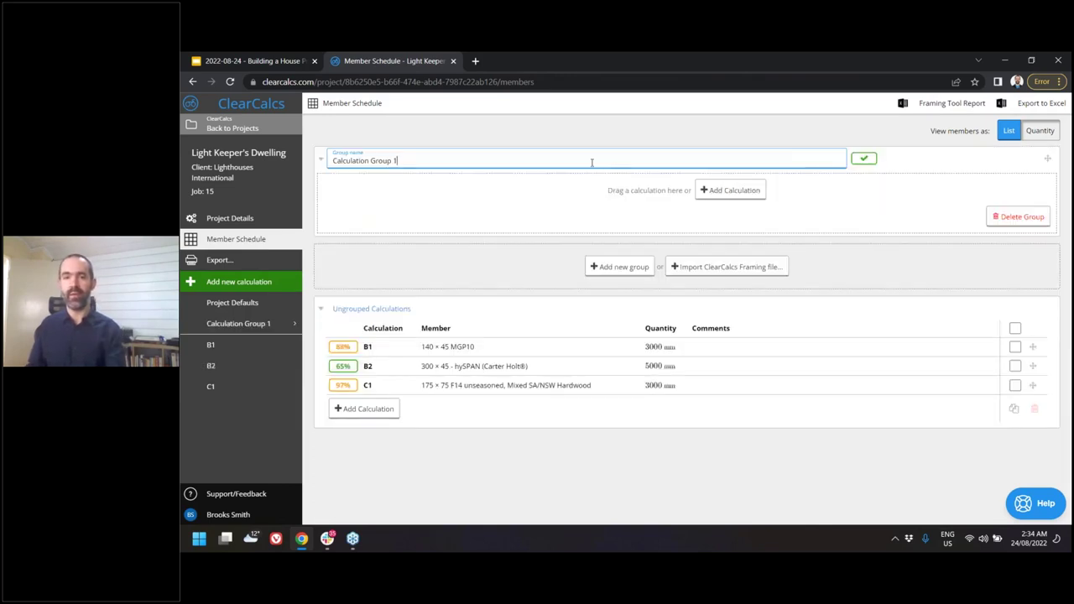
{"action": "key", "text": "ctrl+a"}
{"action": "type", "text": "Beams"}
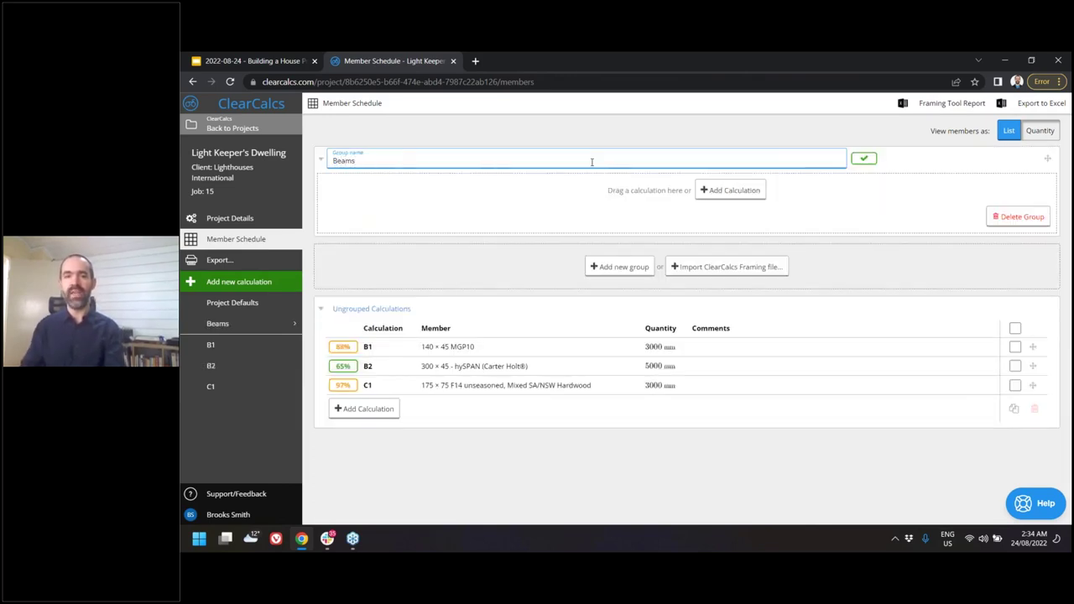
{"action": "left_click", "coordinate": [820, 205]}
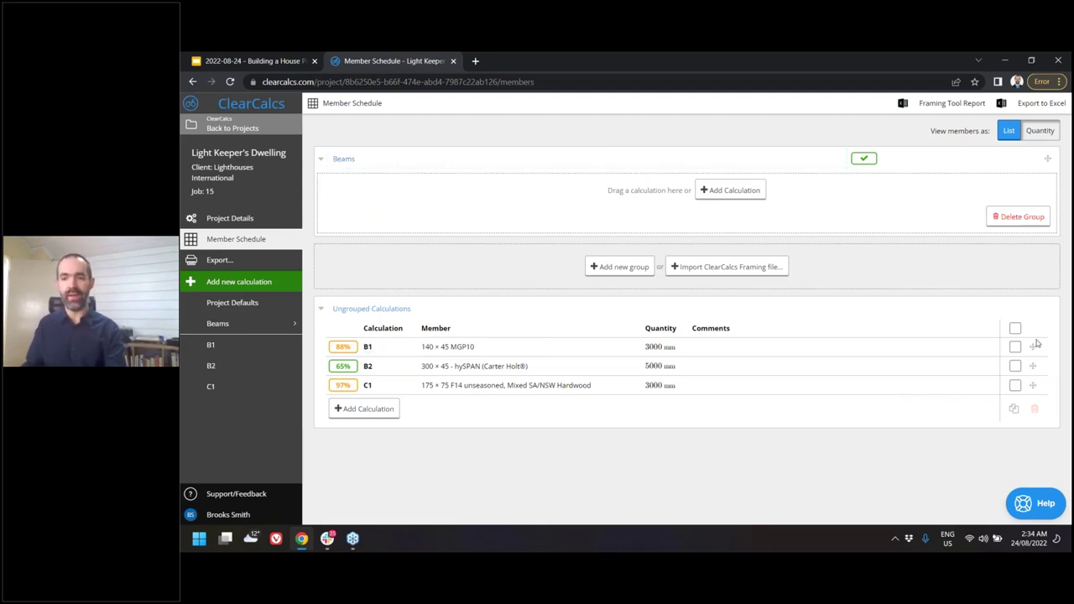
Drag beam B1 into the Beams group and check the group's calculations.
{"action": "left_click_drag", "start_coordinate": [1033, 344], "coordinate": [1033, 216]}
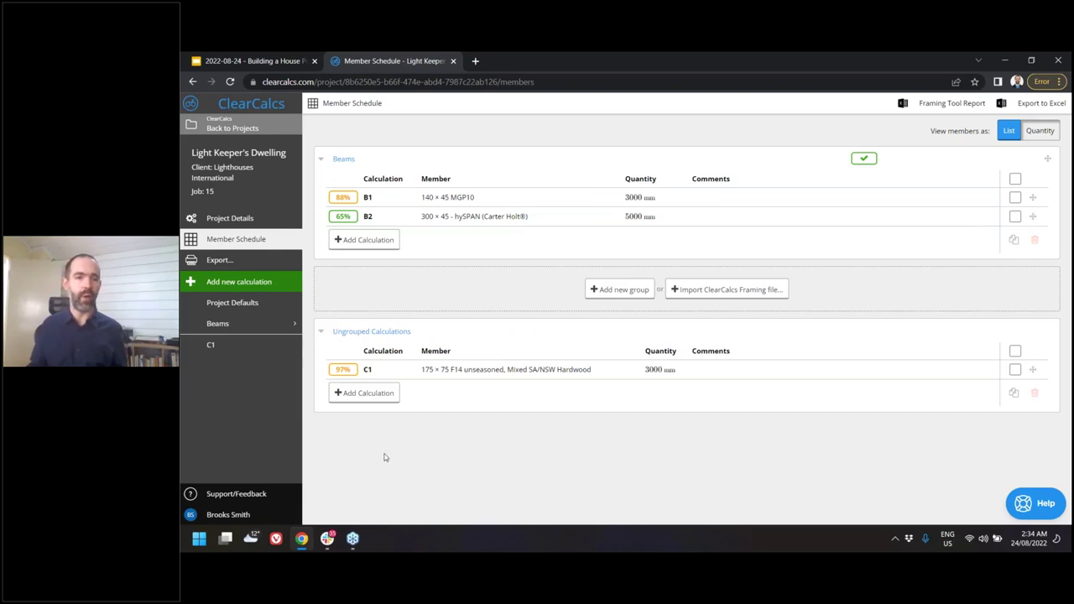
{"action": "left_click", "coordinate": [242, 326]}
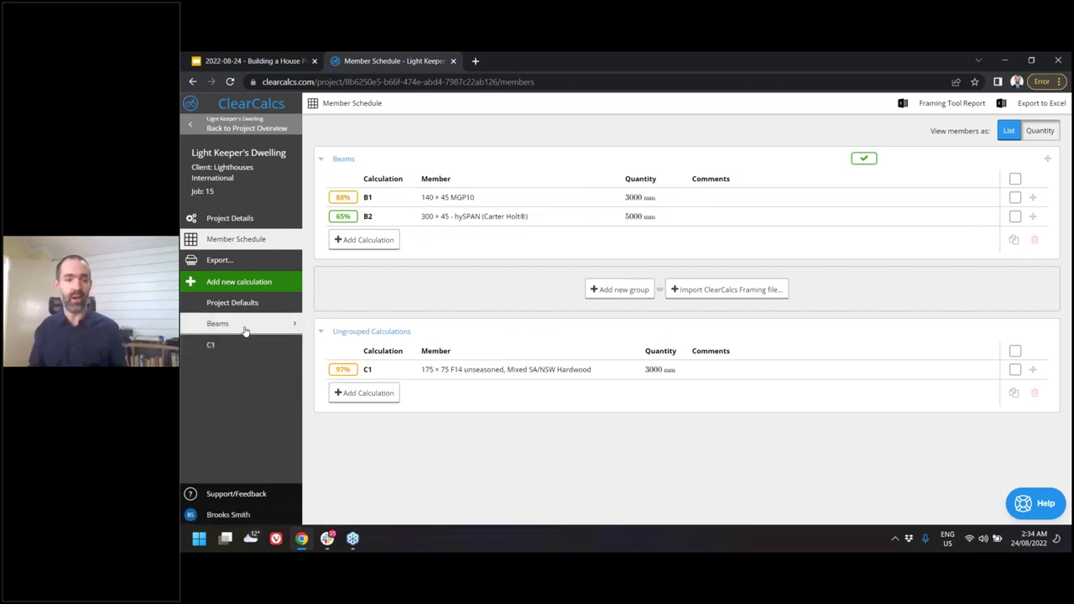
{"action": "left_click", "coordinate": [244, 126]}
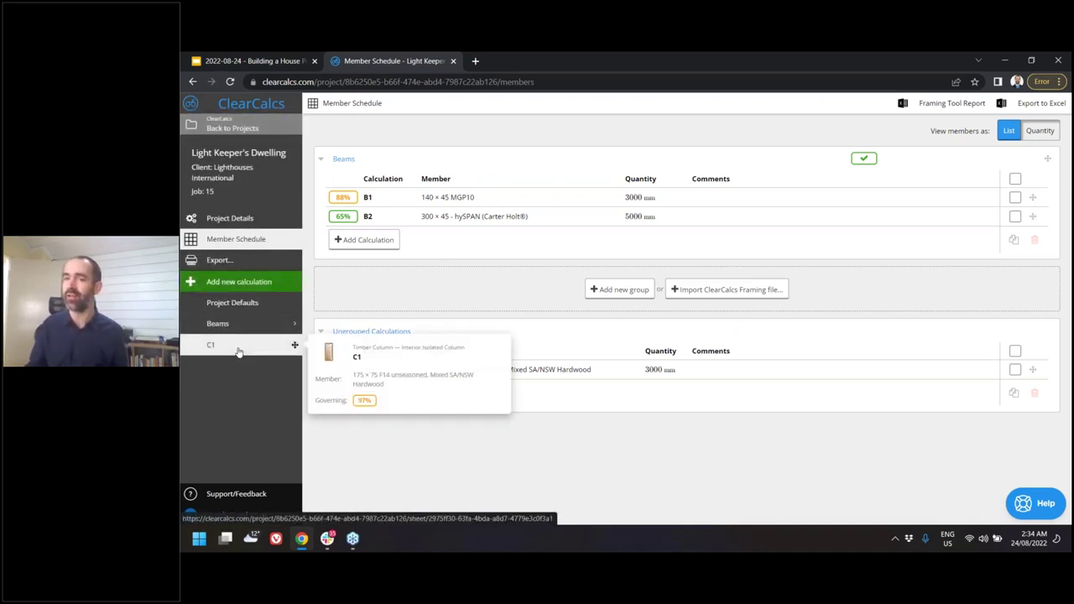
{"action": "left_click", "coordinate": [239, 353]}
{"action": "left_click", "coordinate": [1039, 131]}
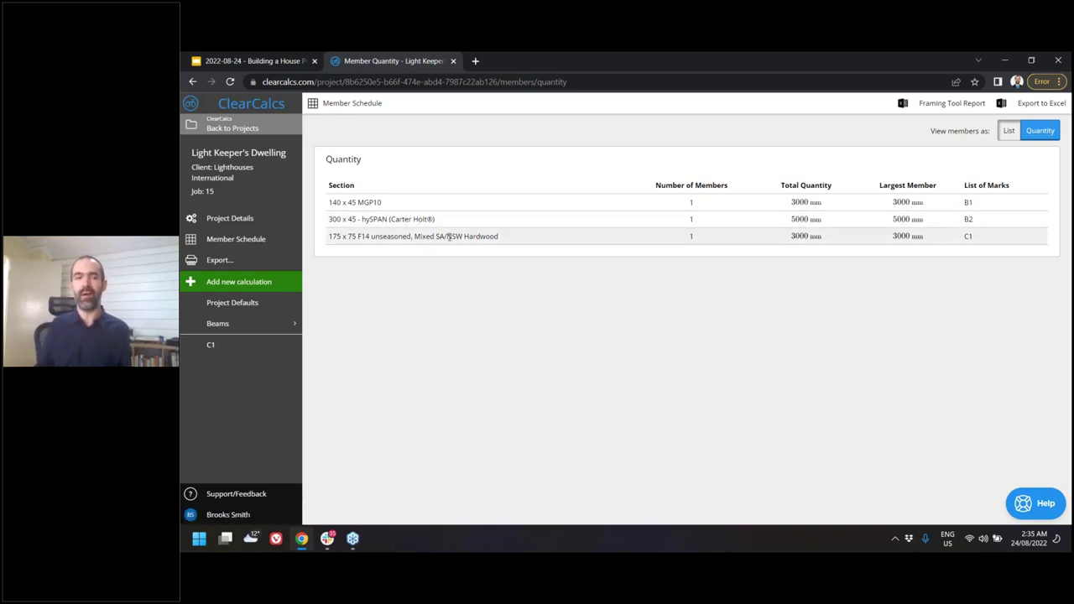
{"action": "double_click", "coordinate": [692, 202]}
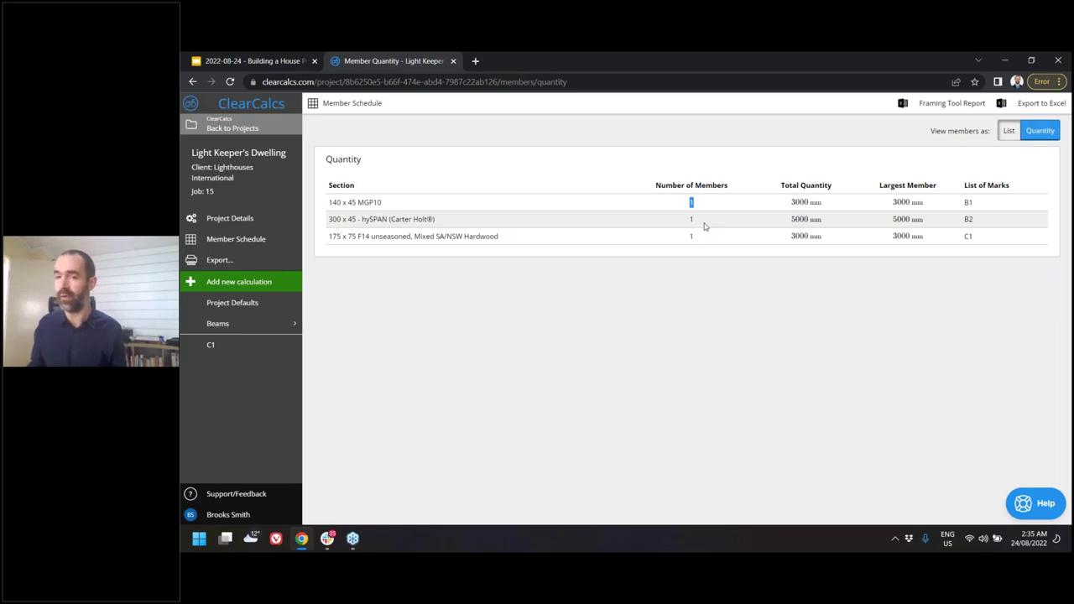
{"action": "left_click_drag", "start_coordinate": [822, 202], "coordinate": [789, 202]}
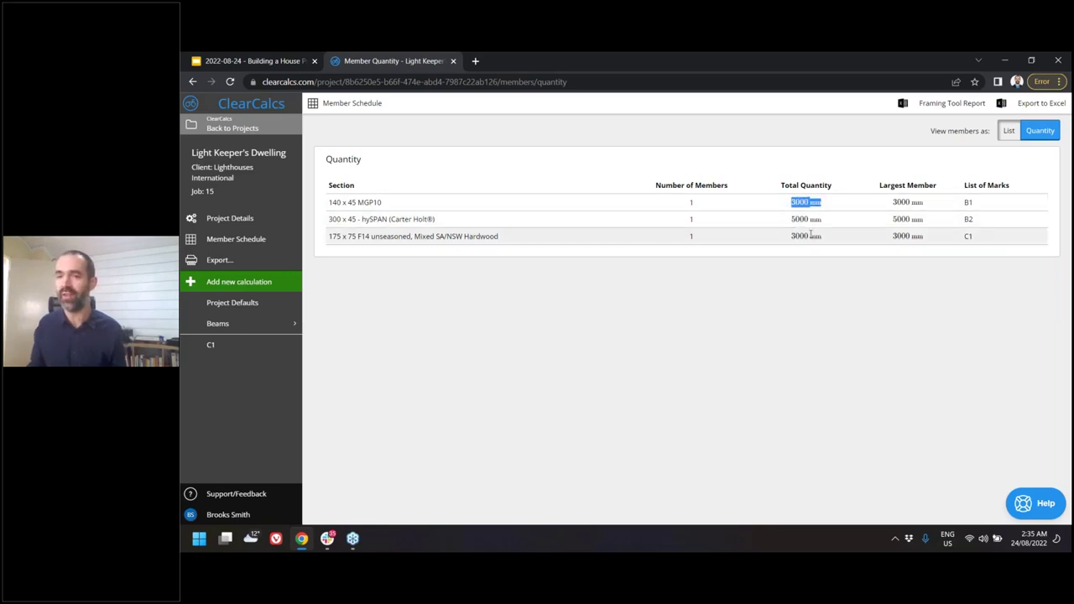
{"action": "left_click", "coordinate": [917, 204]}
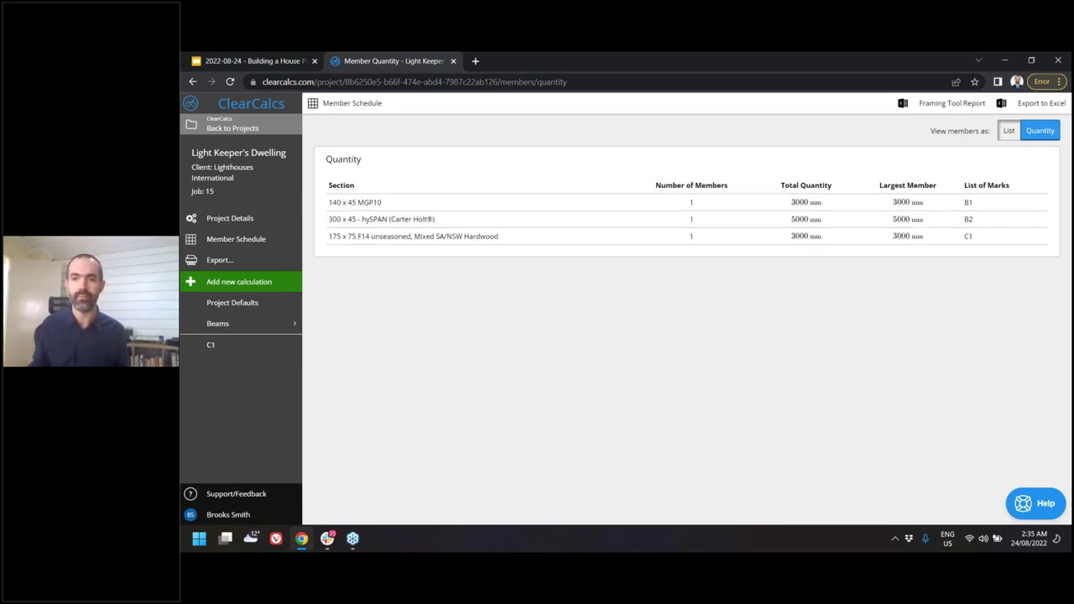
{"action": "left_click", "coordinate": [1009, 131]}
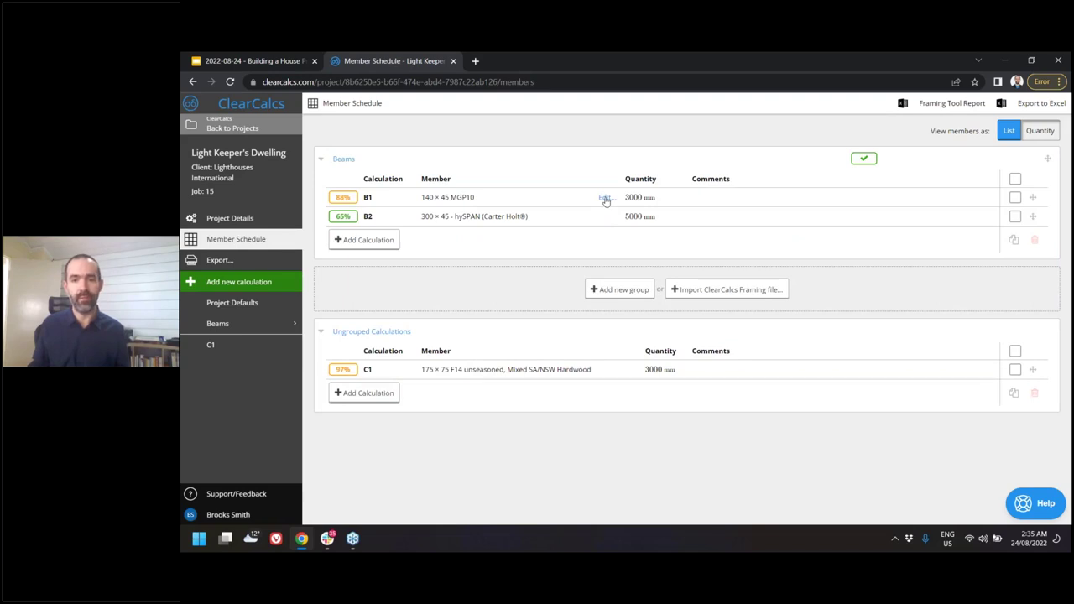
Switch B1 to a 140 x 45 hySPAN+ member, then bring up the PDF export settings.
{"action": "left_click", "coordinate": [604, 198]}
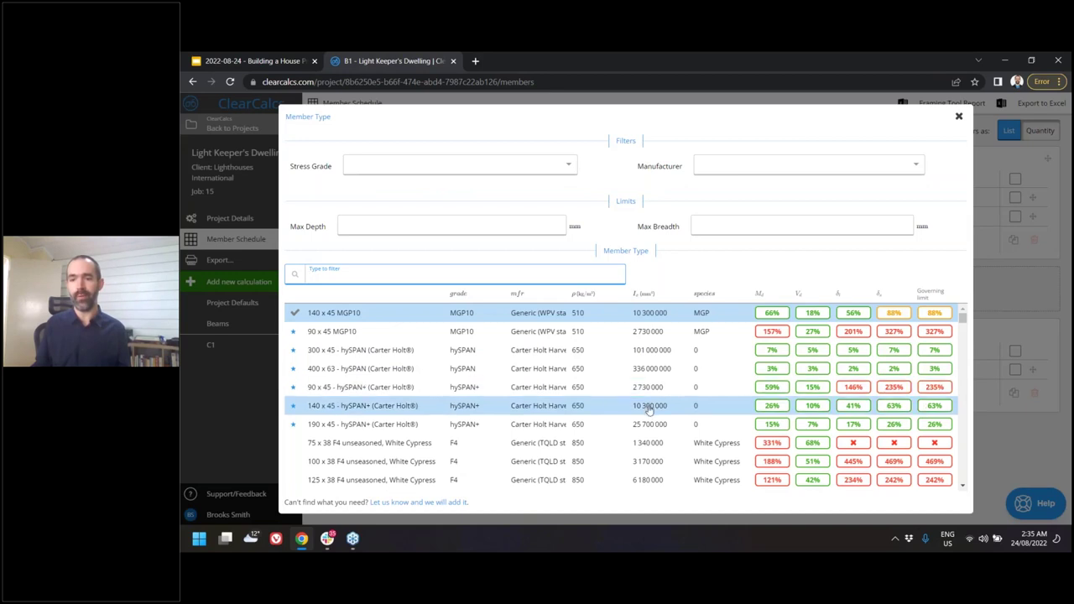
{"action": "left_click", "coordinate": [649, 407]}
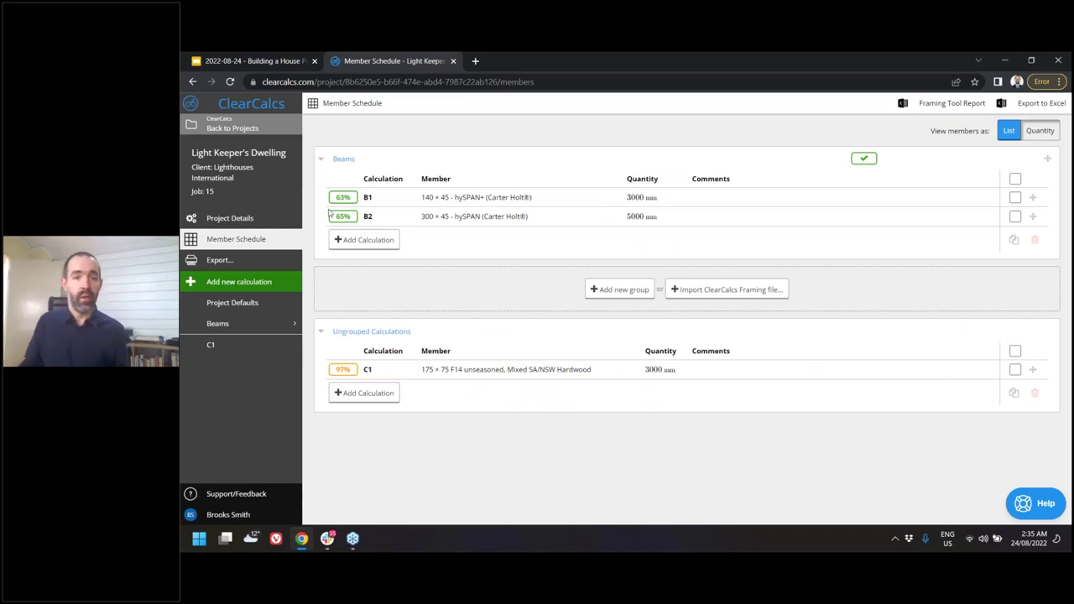
{"action": "left_click", "coordinate": [221, 260]}
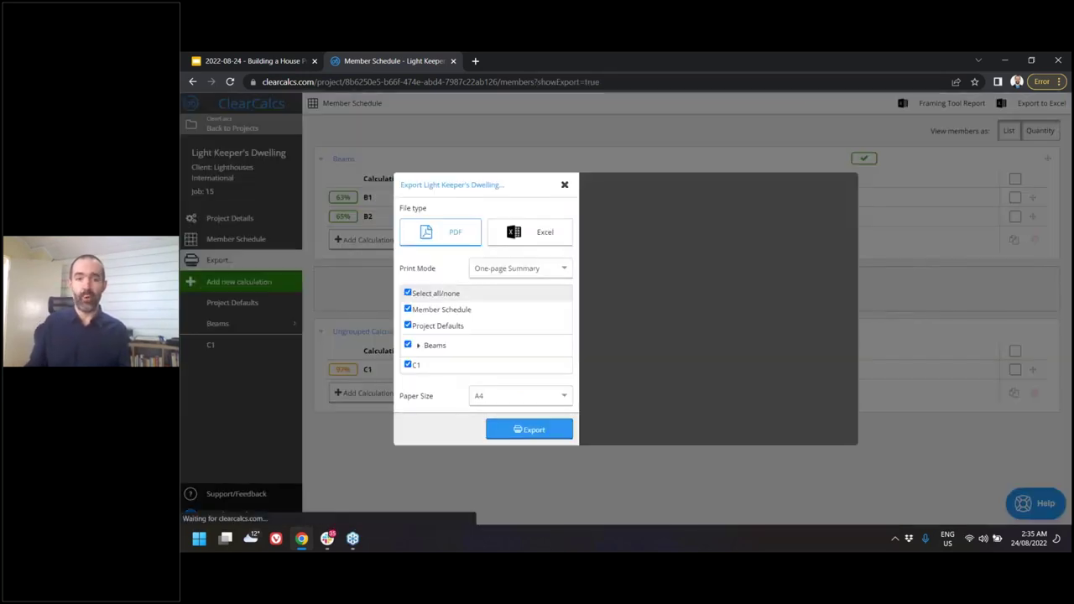
Export everything except column C1 as a PDF, keeping the PDF print mode.
{"action": "left_click", "coordinate": [409, 292]}
{"action": "left_click", "coordinate": [409, 292]}
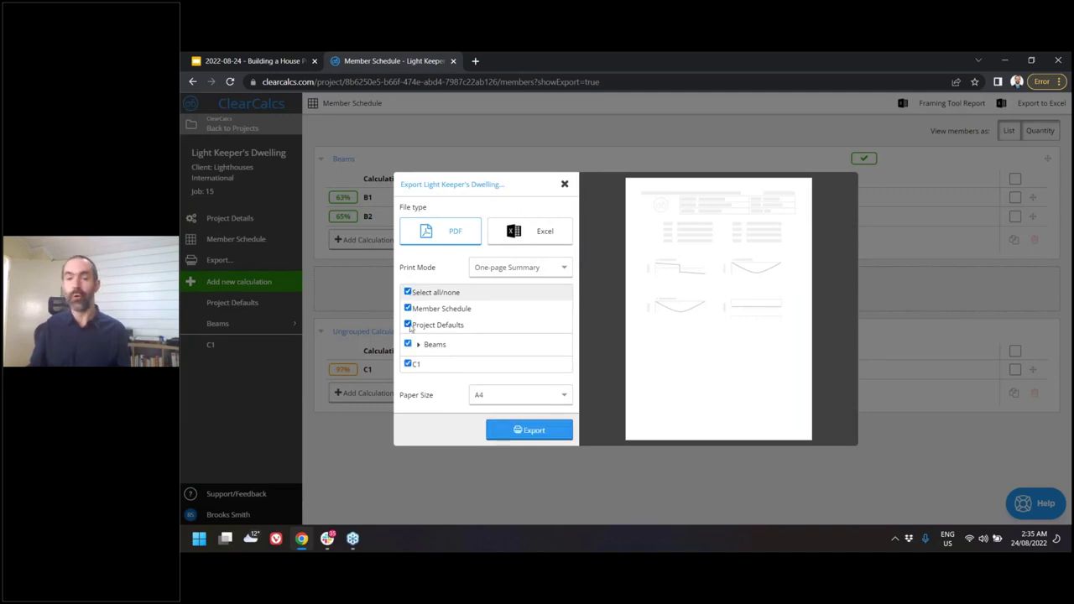
{"action": "left_click", "coordinate": [408, 363]}
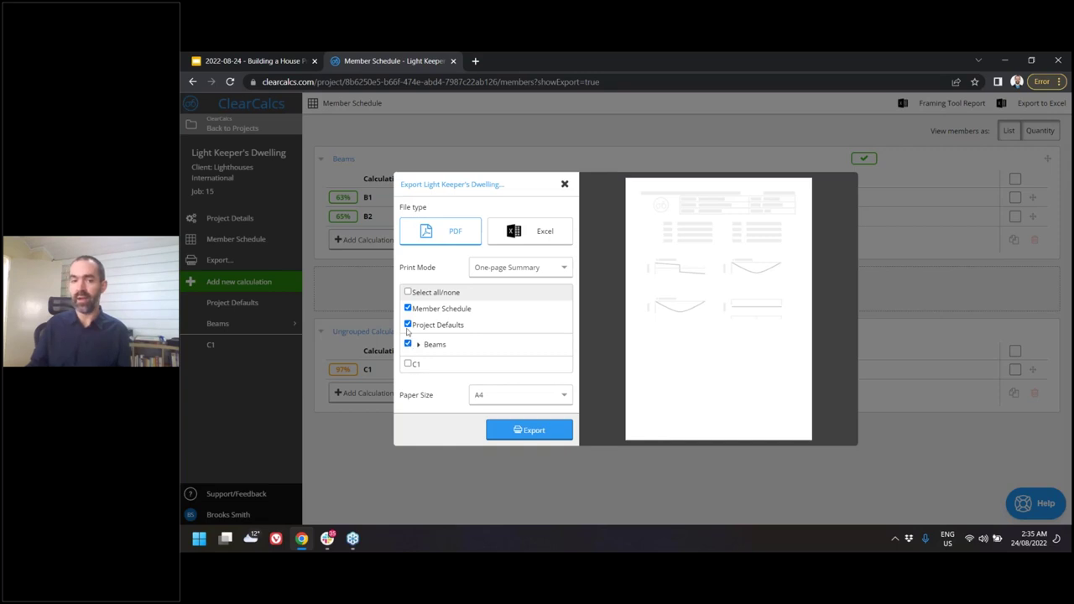
{"action": "left_click", "coordinate": [520, 268]}
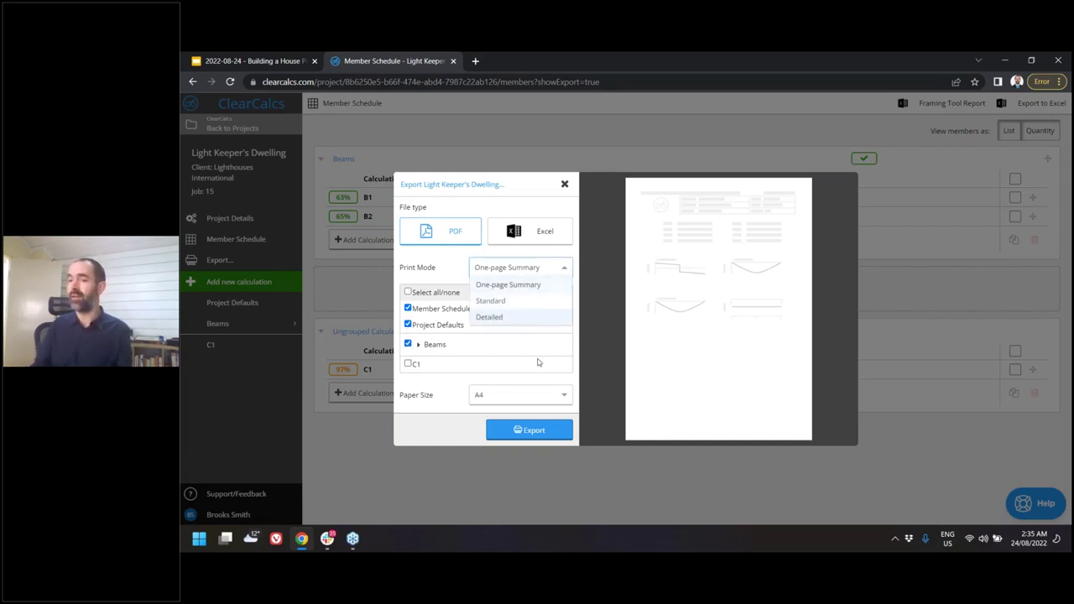
{"action": "left_click", "coordinate": [553, 431]}
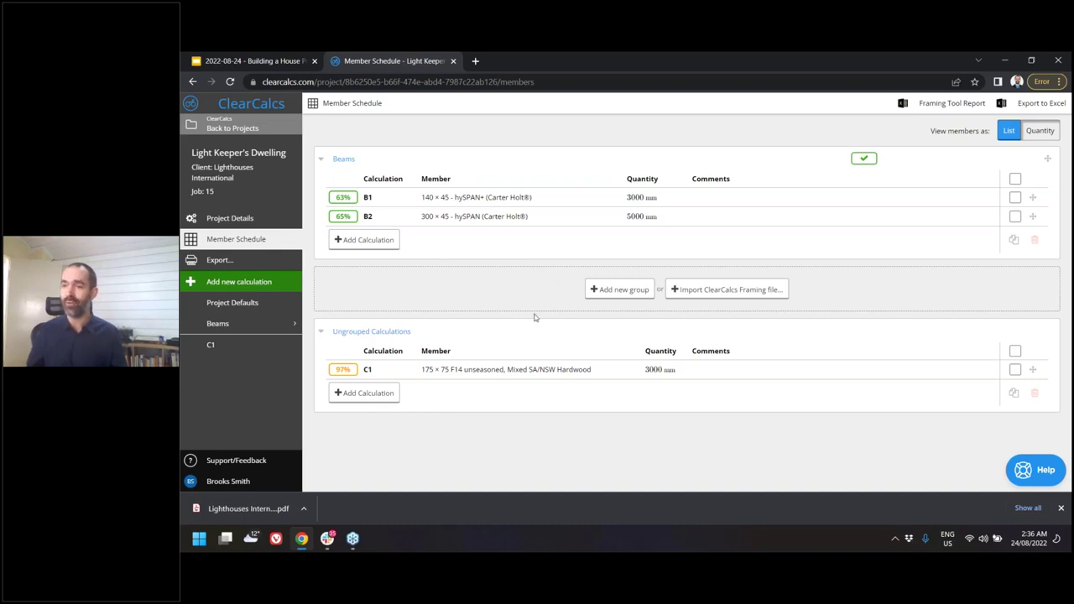
Switch to the house presentation and run slide 27, 'Questions?', as a full-screen slideshow.
{"action": "left_click", "coordinate": [240, 63]}
{"action": "scroll", "coordinate": [258, 404], "scroll_direction": "down", "scroll_amount": 2}
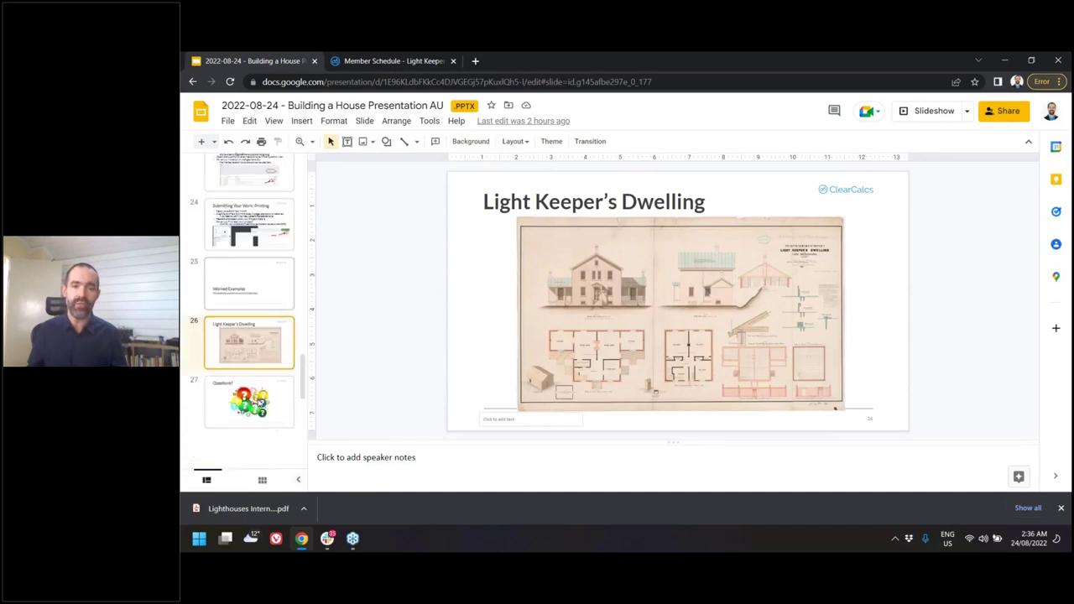
{"action": "left_click", "coordinate": [258, 404]}
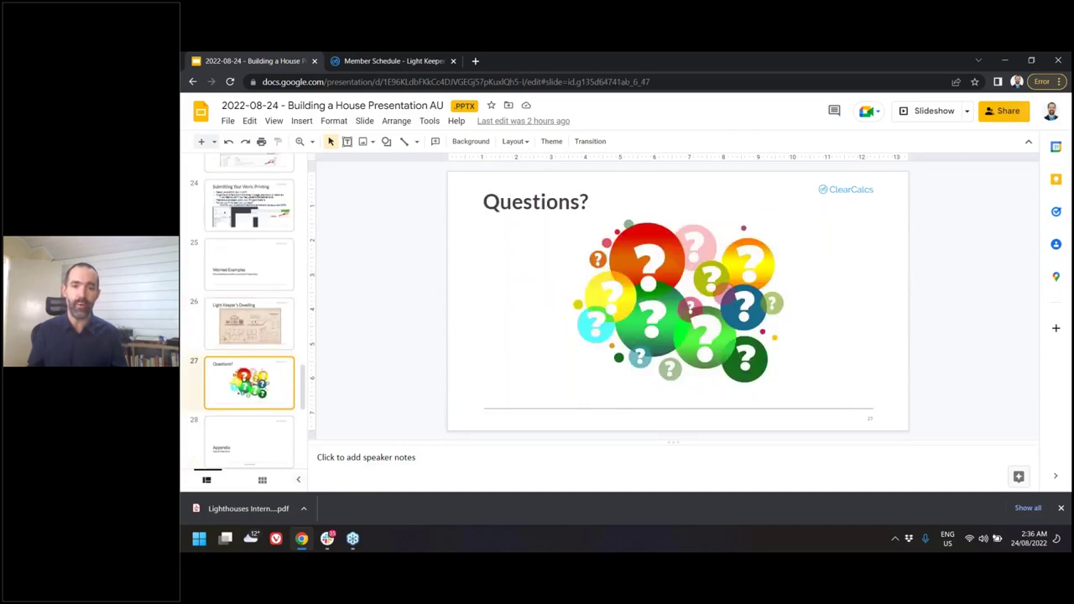
{"action": "left_click", "coordinate": [923, 111]}
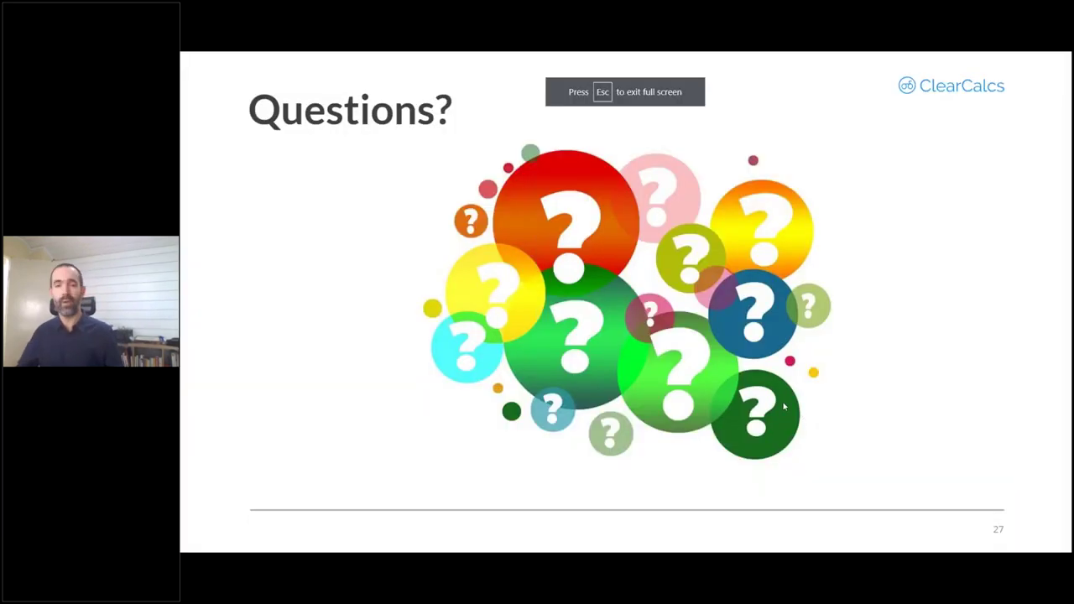
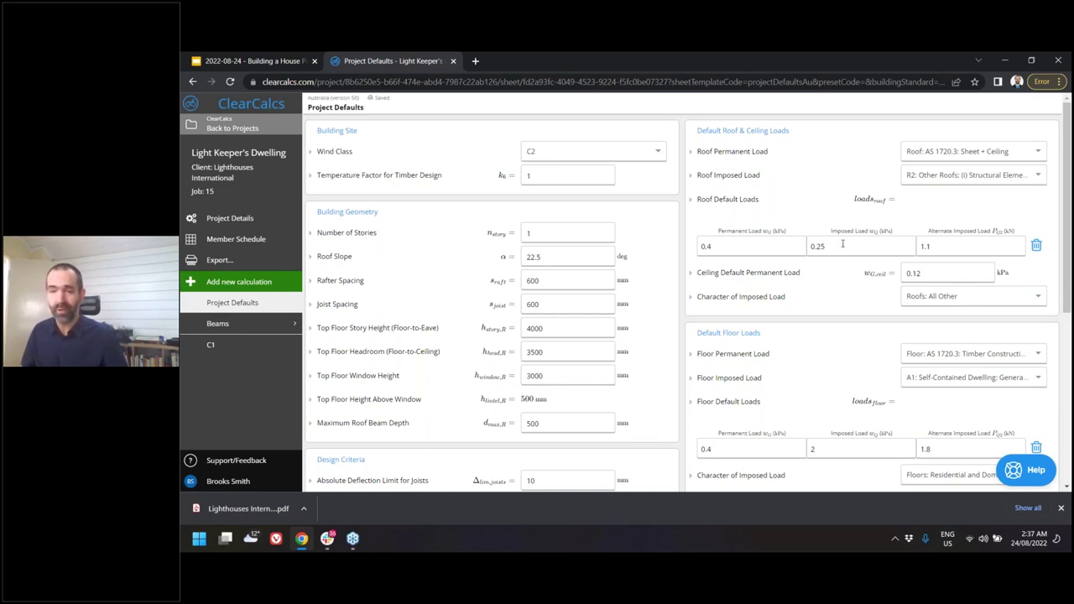
Scroll to Default Wall & Window Loads and review the exterior cladding options, leaving them unchanged.
{"action": "scroll", "coordinate": [828, 310], "scroll_direction": "down", "scroll_amount": 1}
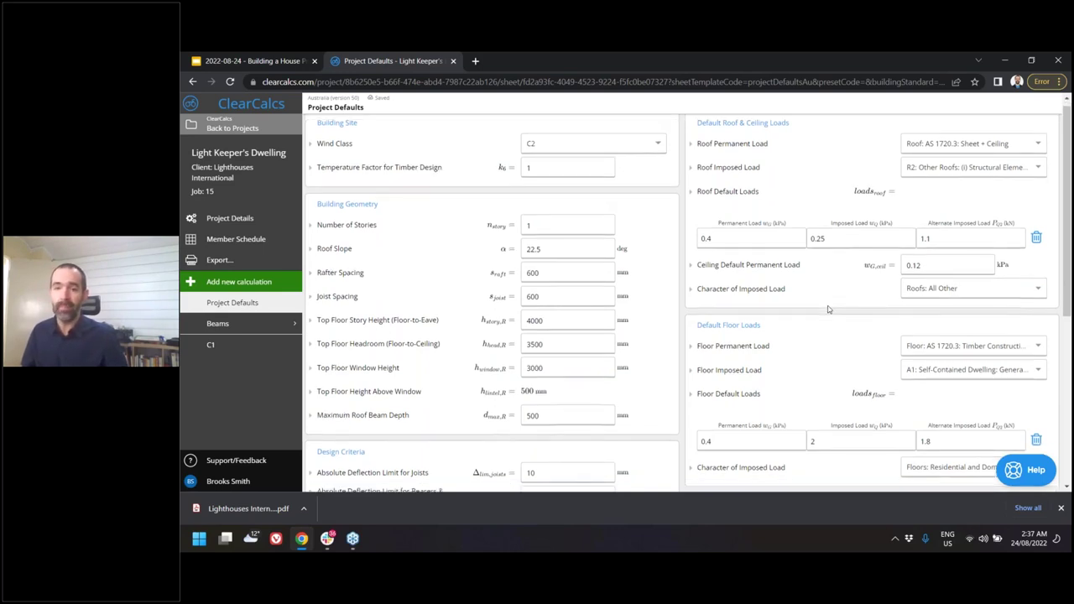
{"action": "scroll", "coordinate": [827, 310], "scroll_direction": "down", "scroll_amount": 5}
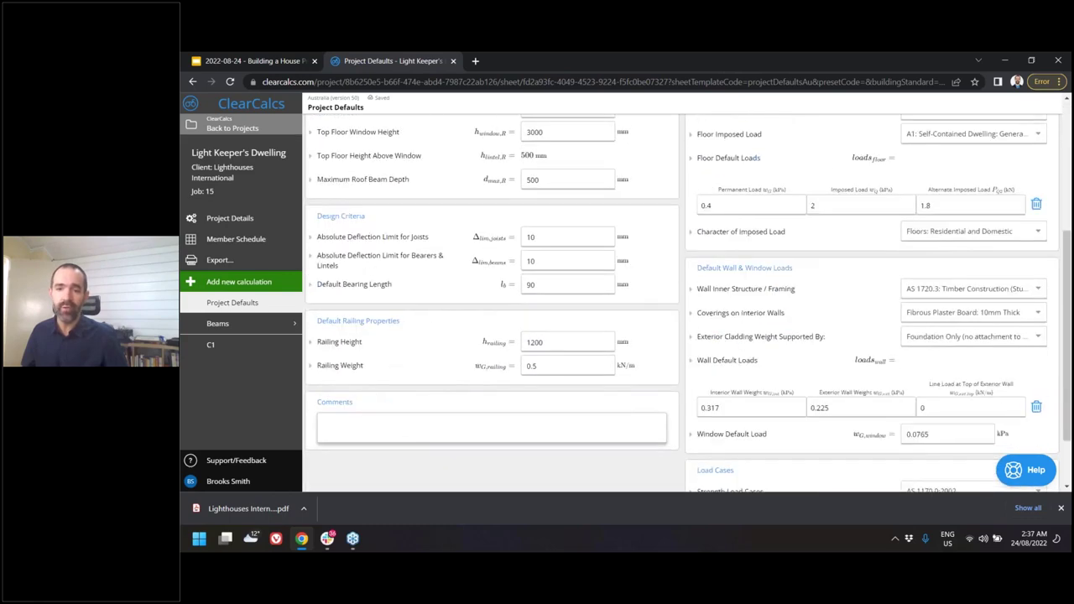
{"action": "scroll", "coordinate": [782, 299], "scroll_direction": "down", "scroll_amount": 1}
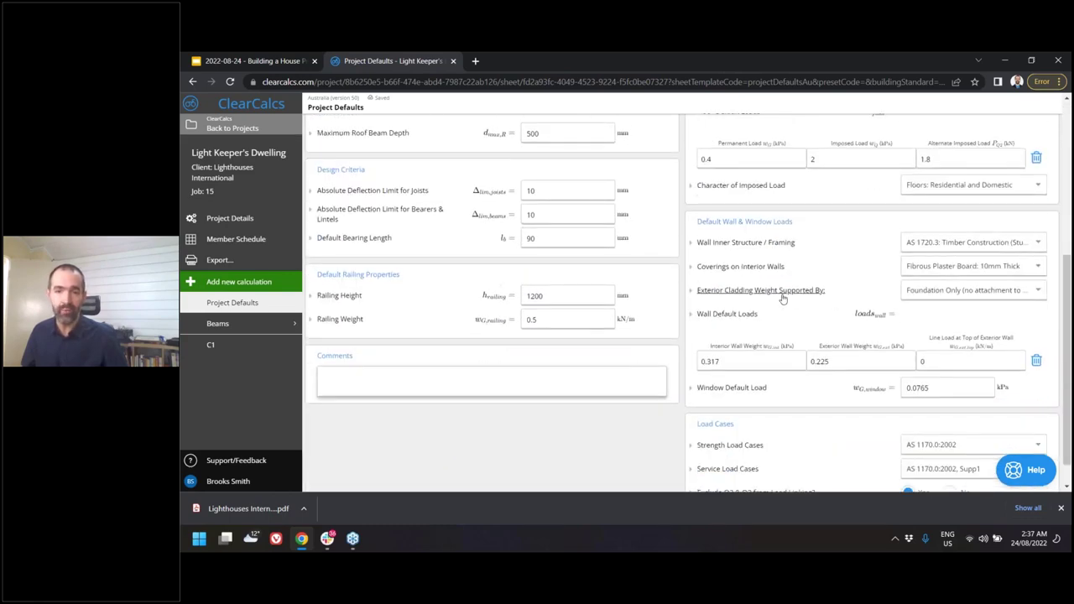
{"action": "left_click", "coordinate": [968, 294]}
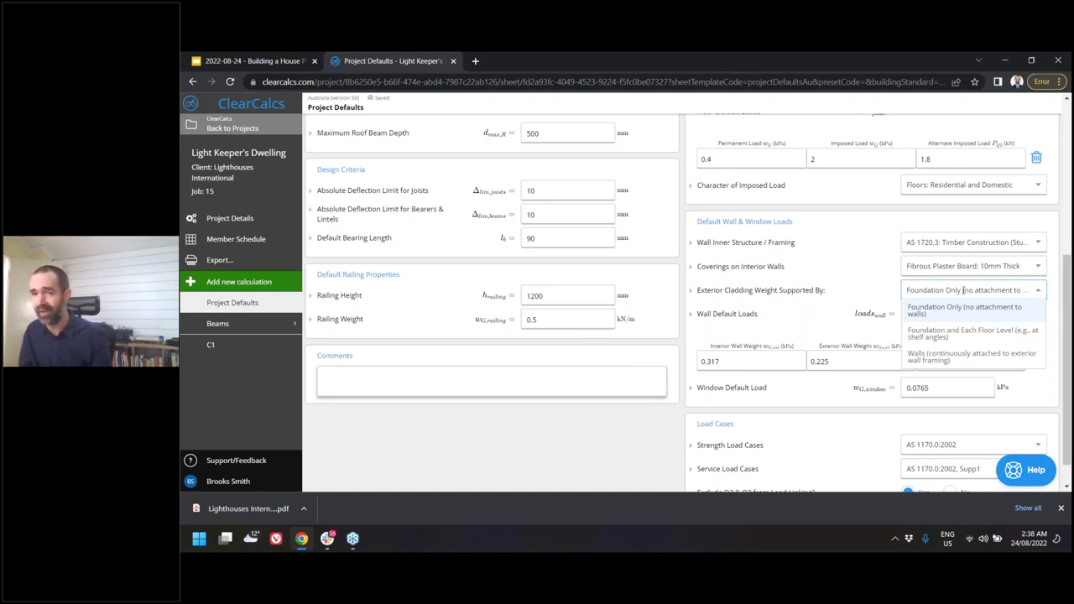
{"action": "left_click", "coordinate": [867, 278]}
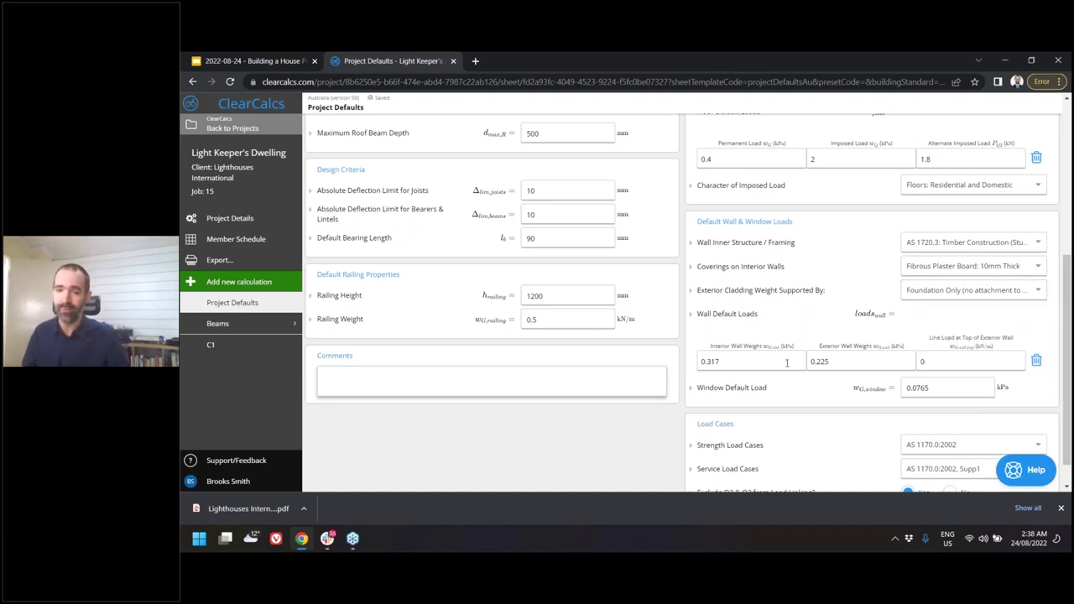
Check the Window Default Load and top-of-wall line load values, then bring up the Beams list.
{"action": "left_click", "coordinate": [950, 388]}
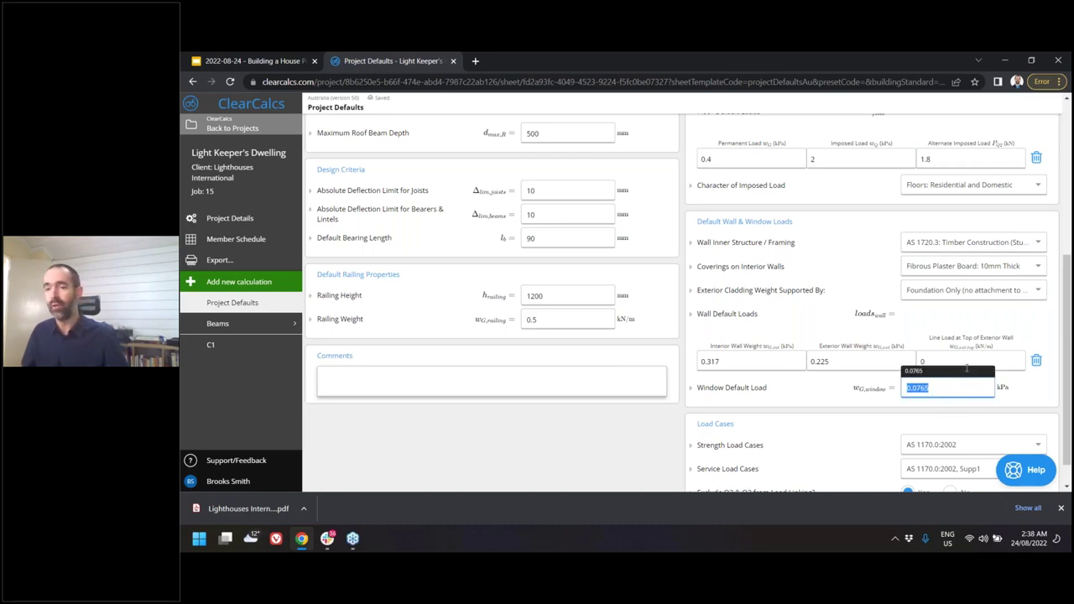
{"action": "left_click", "coordinate": [968, 362]}
{"action": "left_click", "coordinate": [916, 319]}
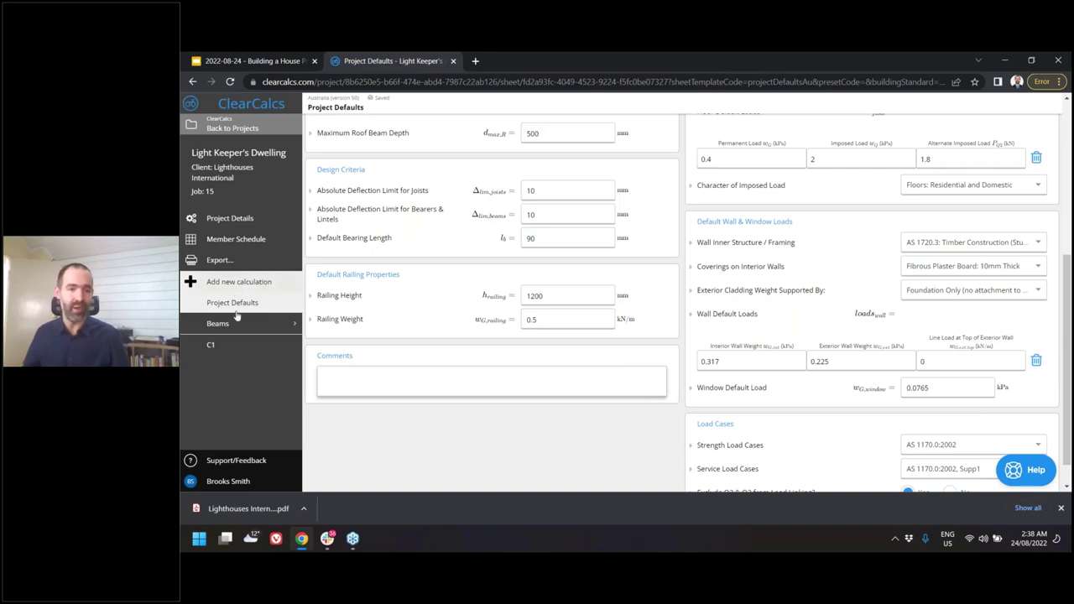
{"action": "left_click", "coordinate": [238, 323]}
Open beam B2 and browse its member sizes, keeping the 300 x 45 hySPAN member.
{"action": "left_click", "coordinate": [253, 218]}
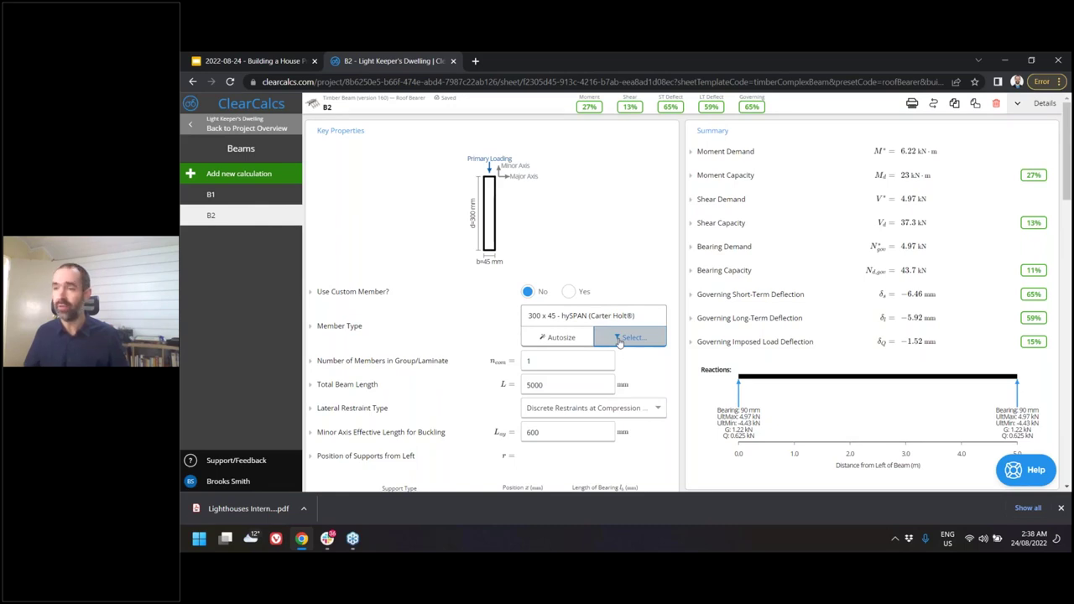
{"action": "left_click", "coordinate": [618, 339]}
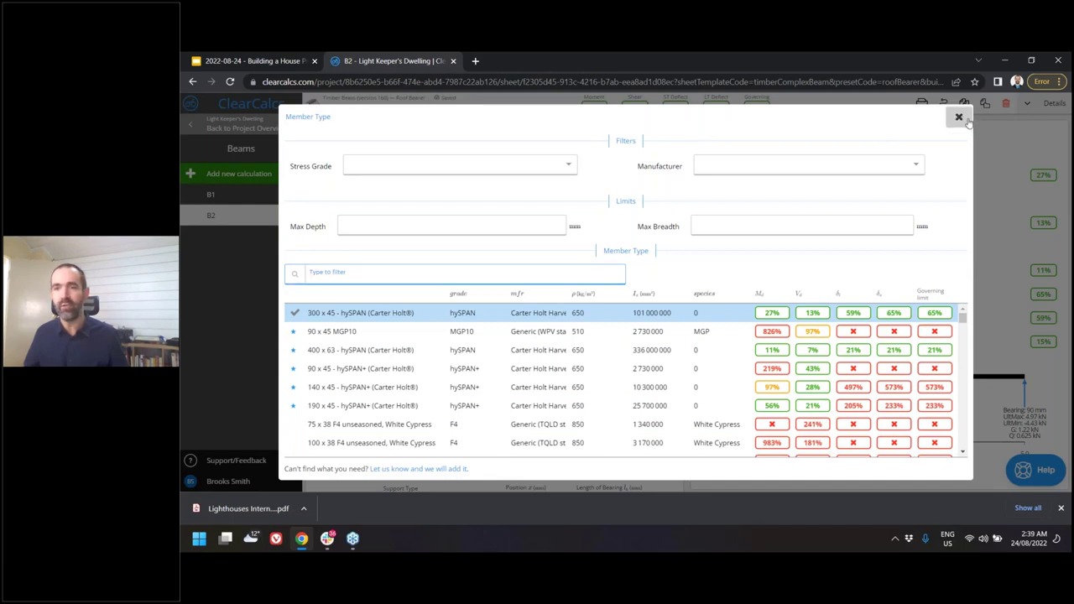
{"action": "left_click", "coordinate": [959, 117]}
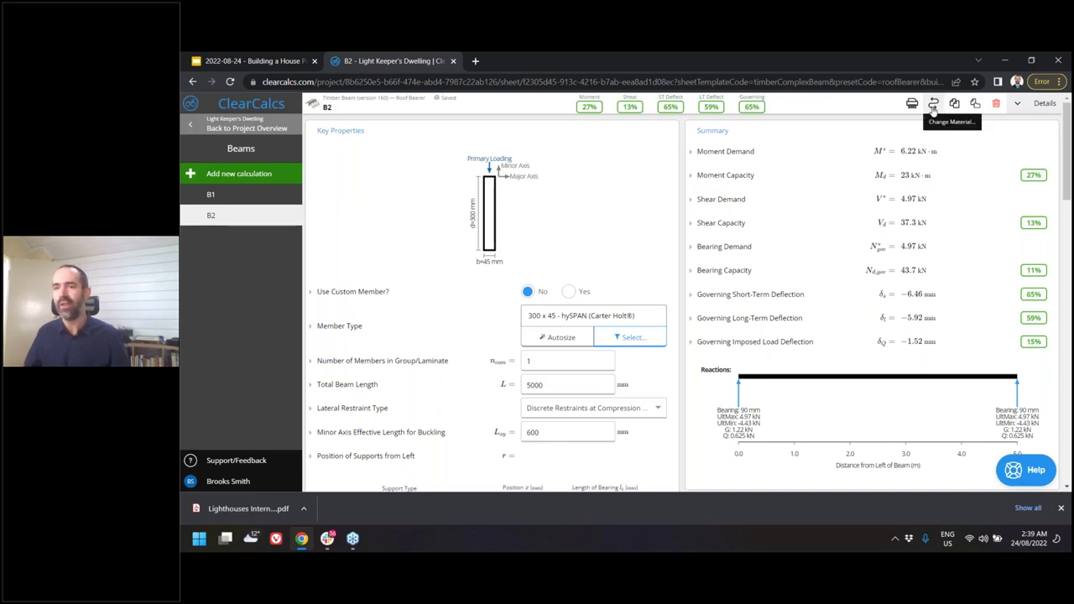
Change B2's material to a Steel Beam calculation using a 150 UB 14.0 Gr.300PLUS section.
{"action": "left_click", "coordinate": [933, 103]}
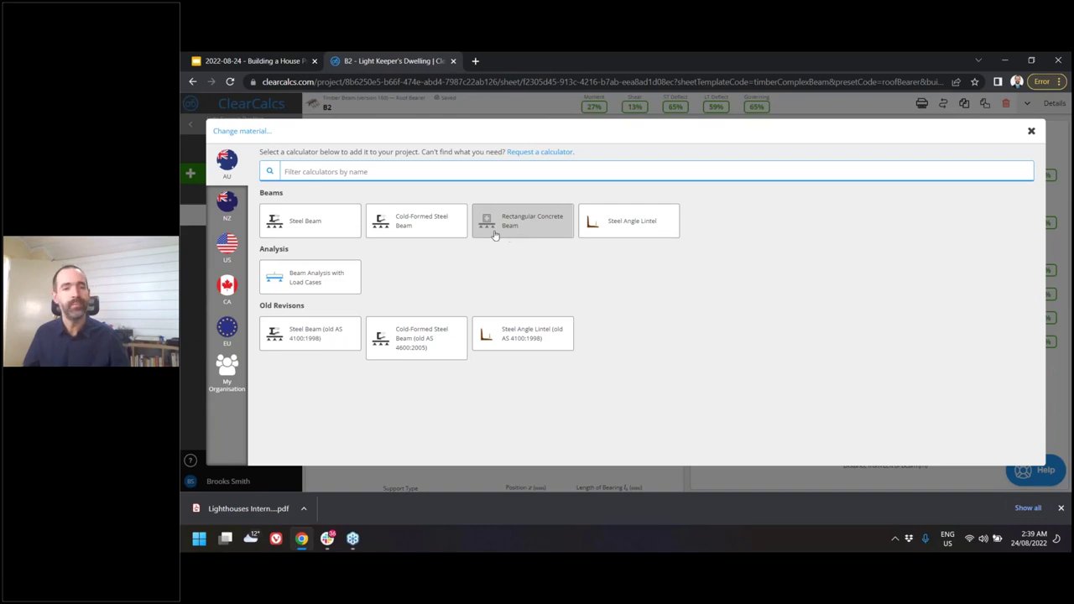
{"action": "left_click", "coordinate": [310, 223]}
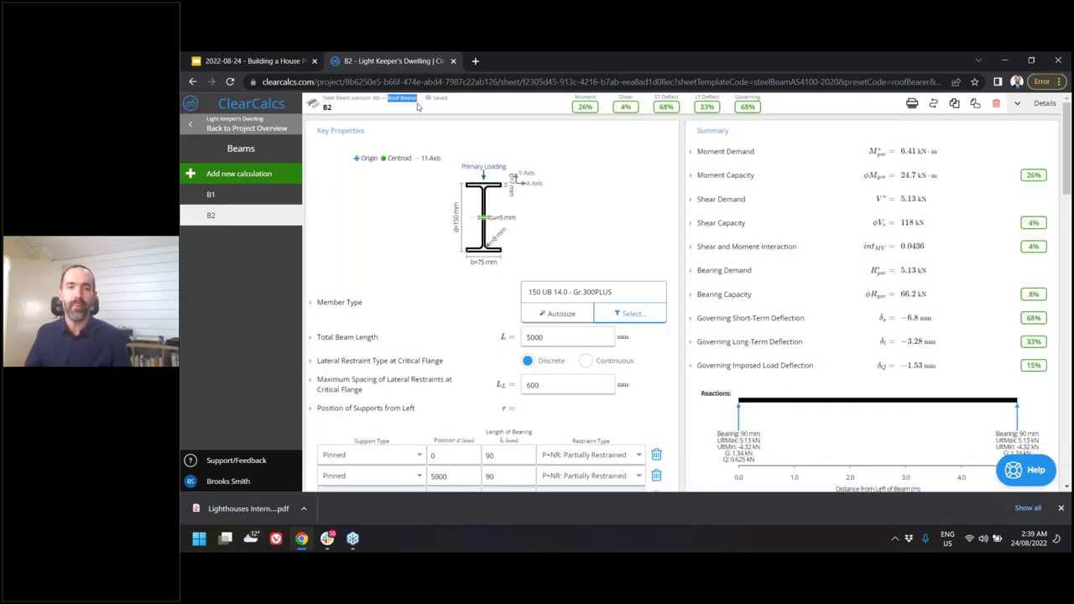
{"action": "left_click", "coordinate": [1045, 102]}
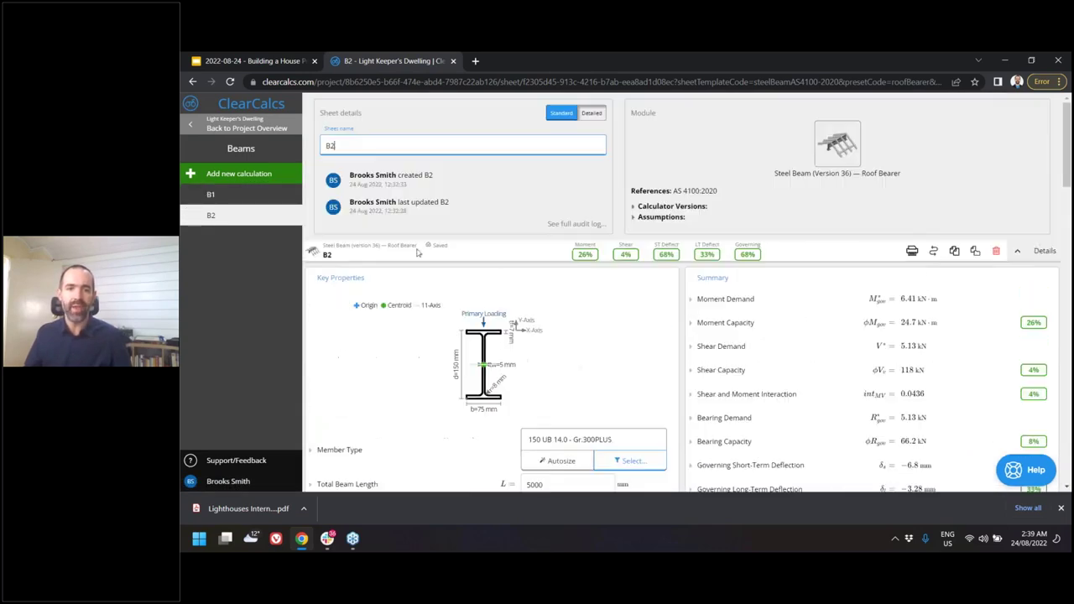
{"action": "left_click", "coordinate": [1048, 251]}
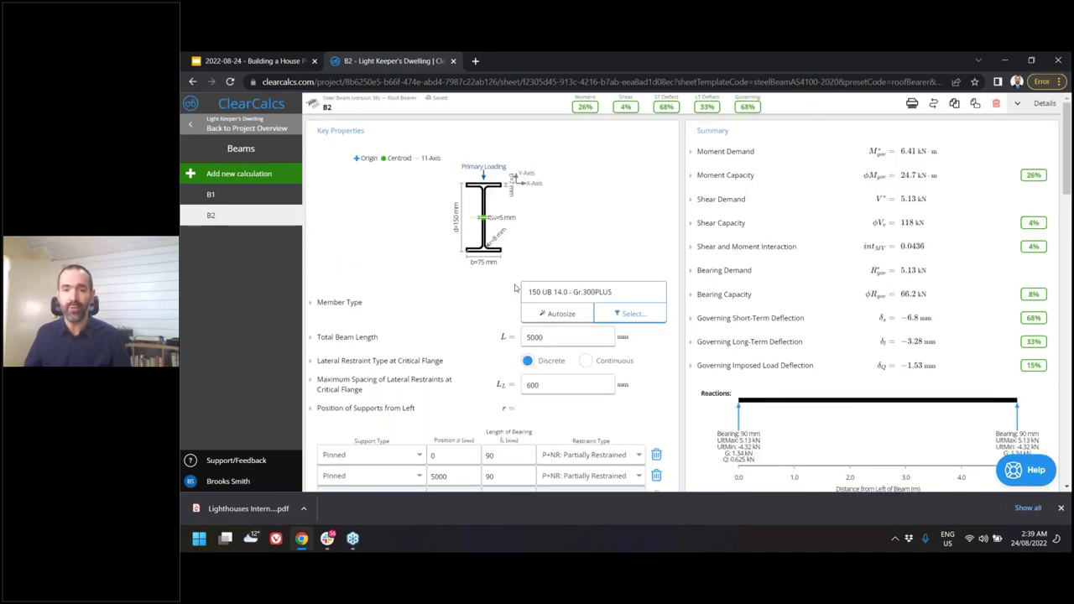
{"action": "scroll", "coordinate": [545, 252], "scroll_direction": "down", "scroll_amount": 2}
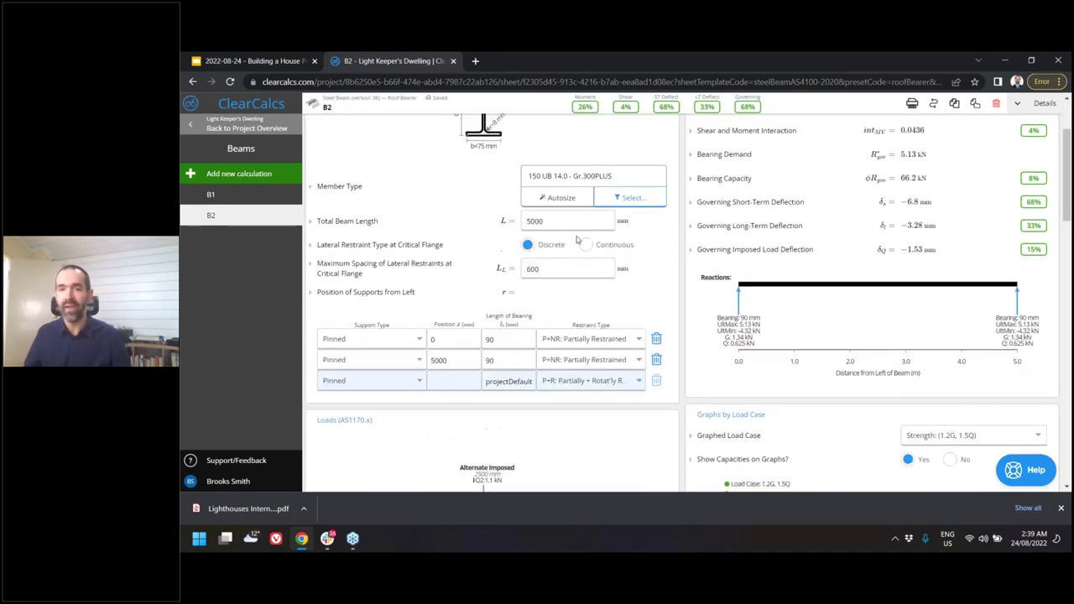
{"action": "double_click", "coordinate": [580, 220]}
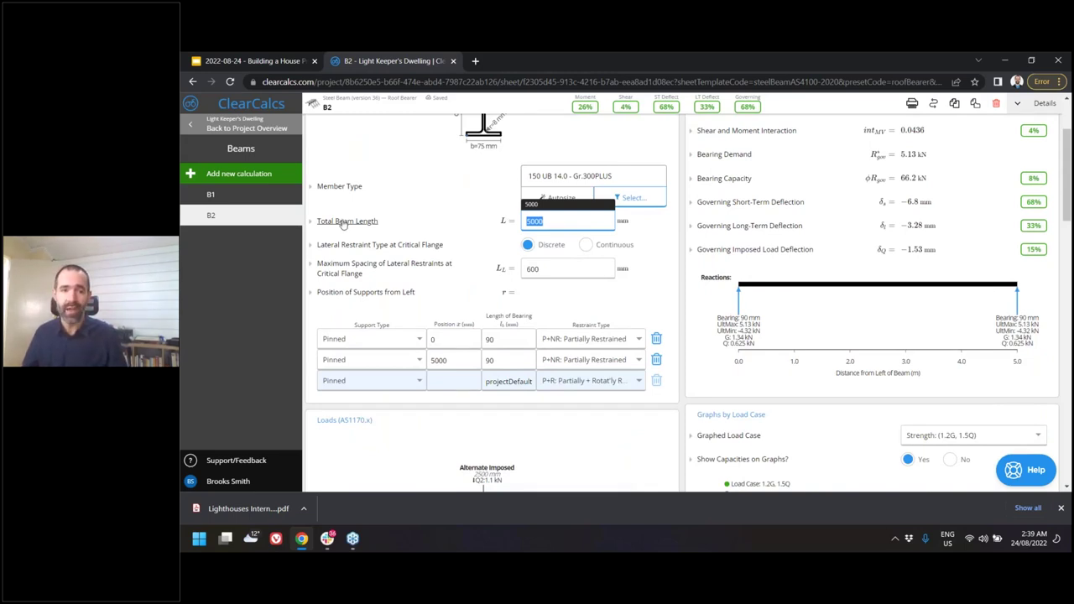
{"action": "left_click", "coordinate": [554, 221]}
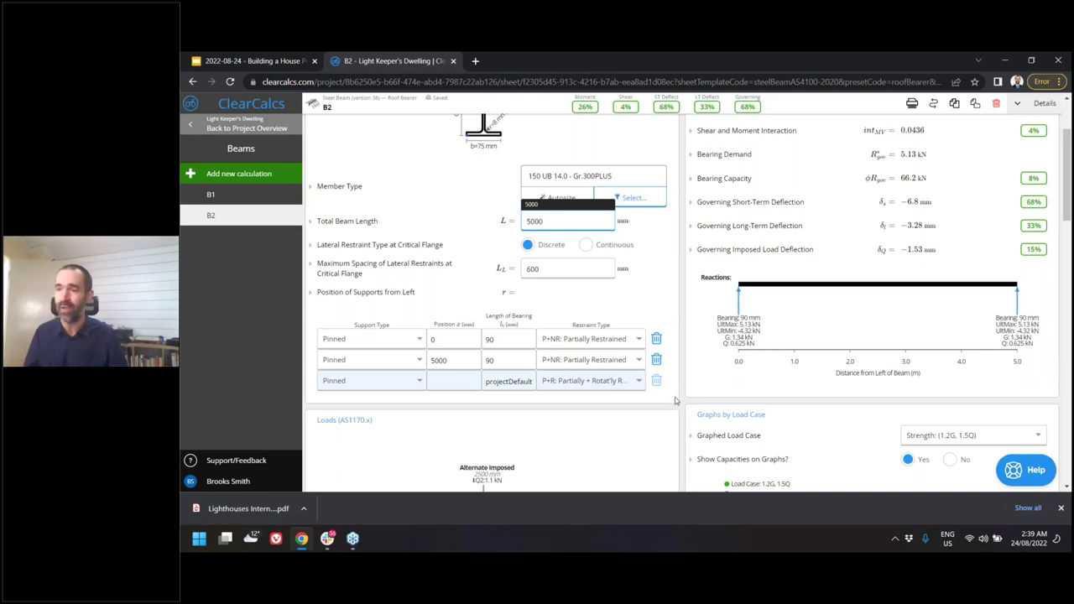
{"action": "scroll", "coordinate": [679, 397], "scroll_direction": "down", "scroll_amount": 1}
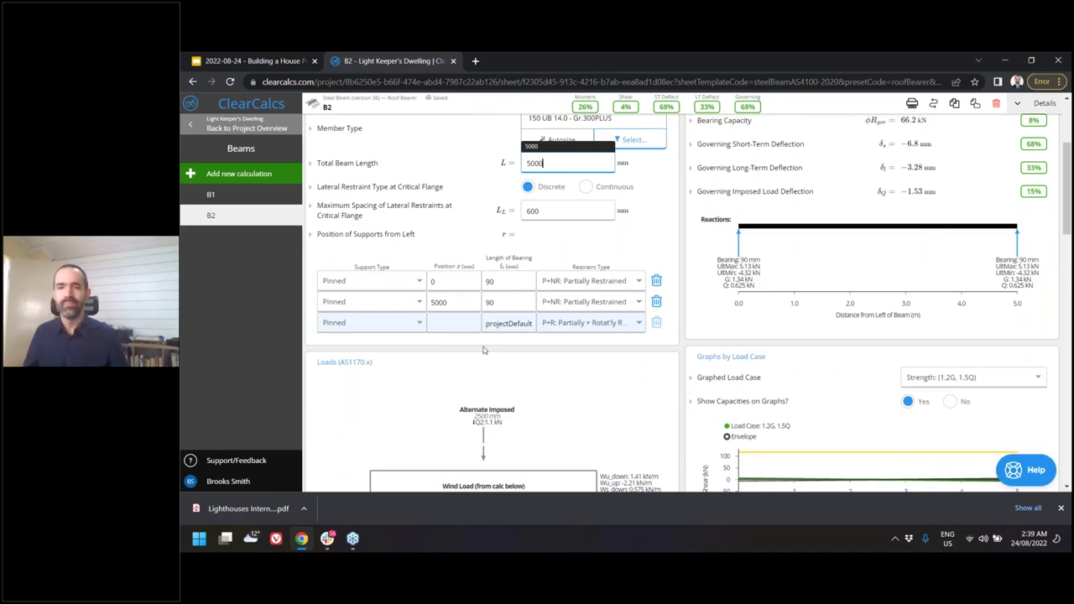
{"action": "scroll", "coordinate": [483, 350], "scroll_direction": "down", "scroll_amount": 1}
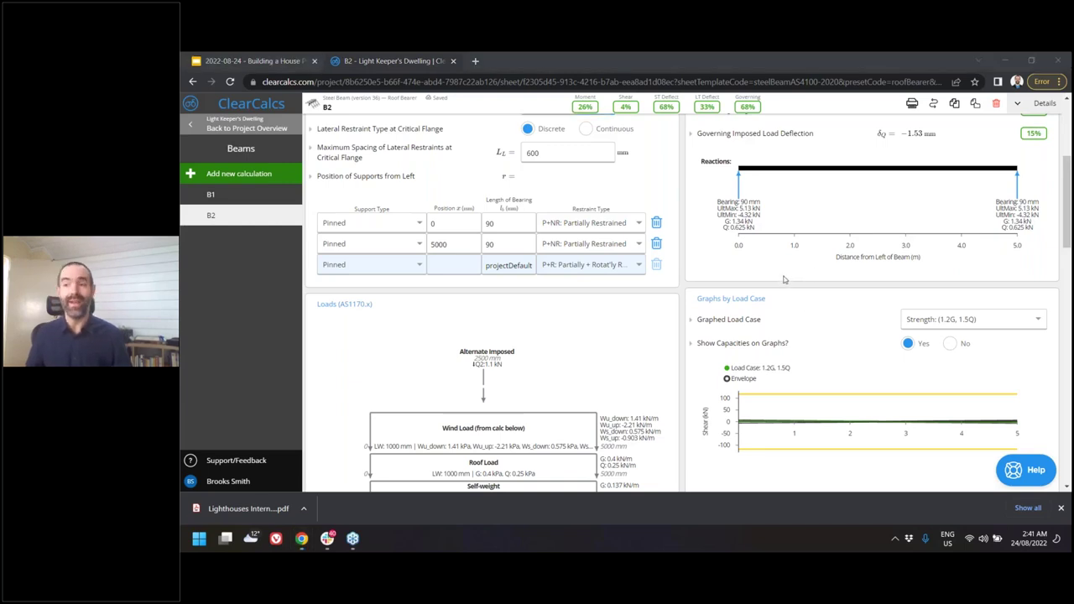
Go back to the Light Keeper's Dwelling project overview from the B2 steel beam sheet.
{"action": "left_click", "coordinate": [245, 129]}
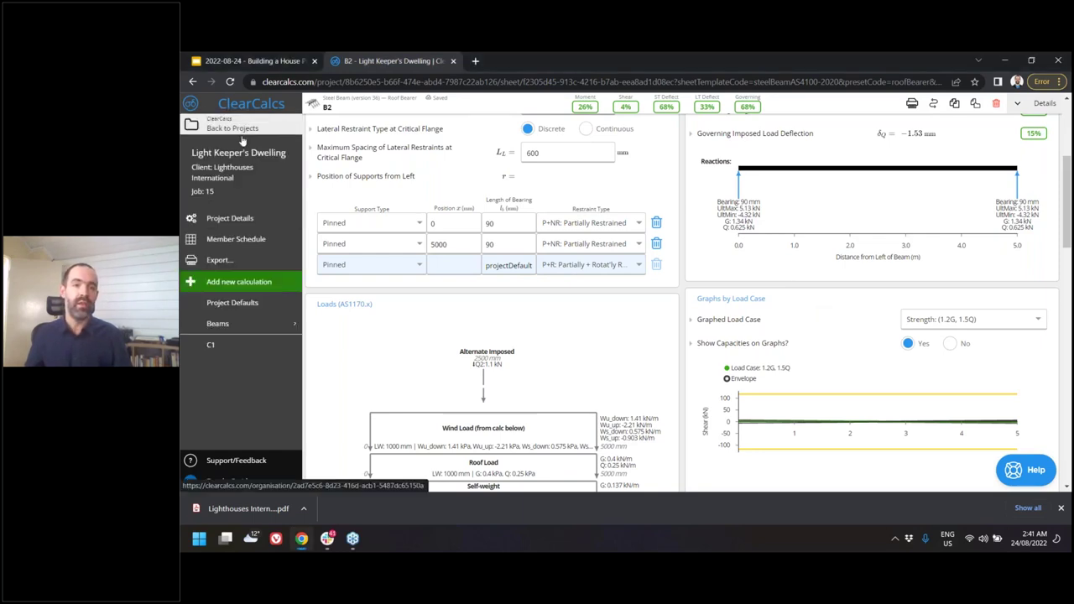
{"action": "left_click", "coordinate": [228, 283]}
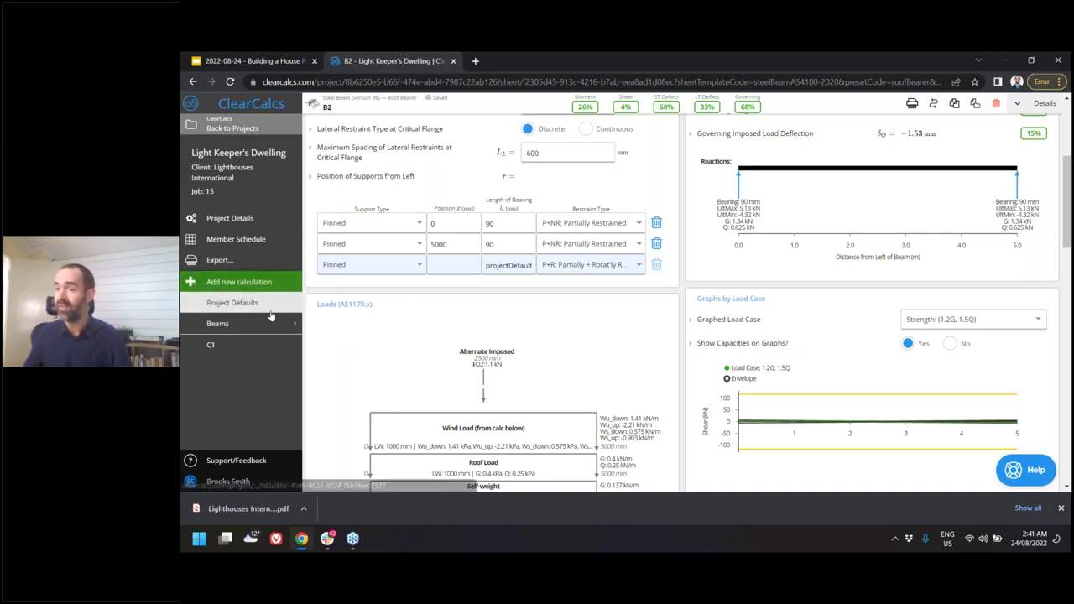
{"action": "mouse_move", "coordinate": [936, 381]}
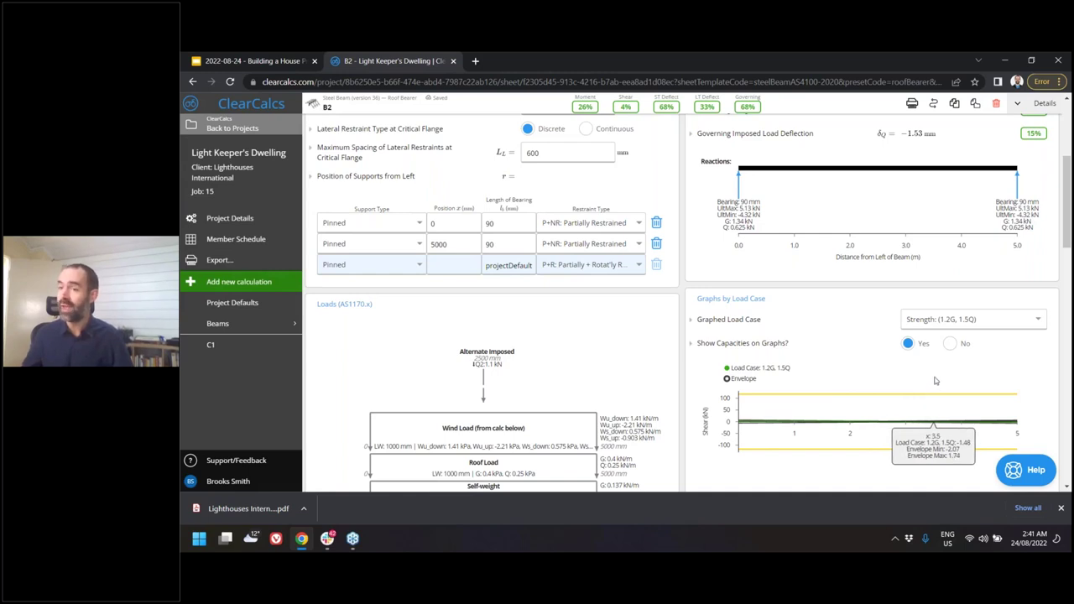
{"action": "left_click", "coordinate": [1031, 470]}
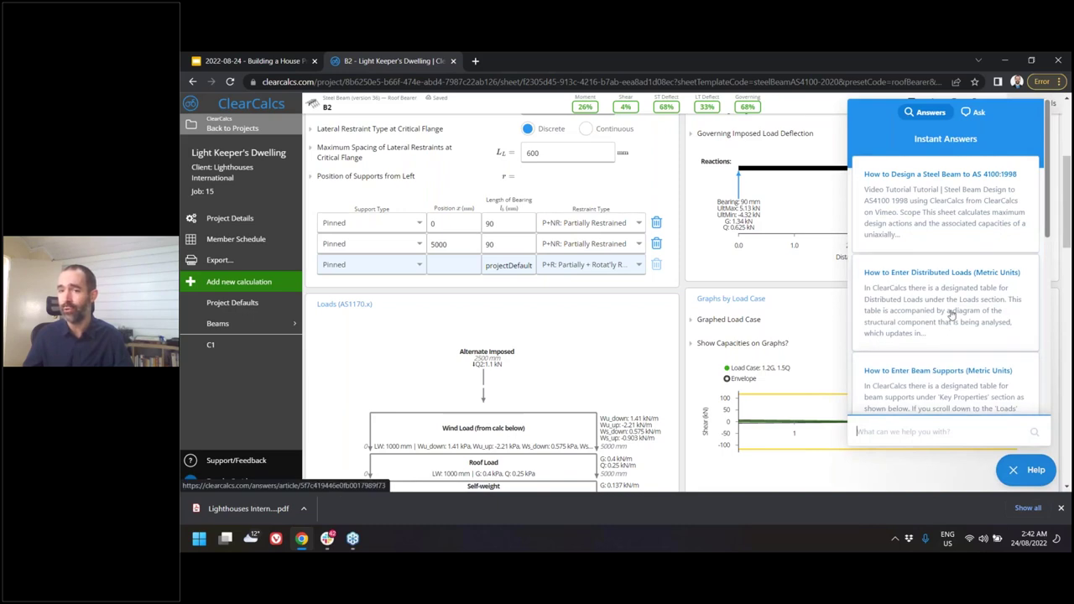
{"action": "left_click", "coordinate": [974, 112]}
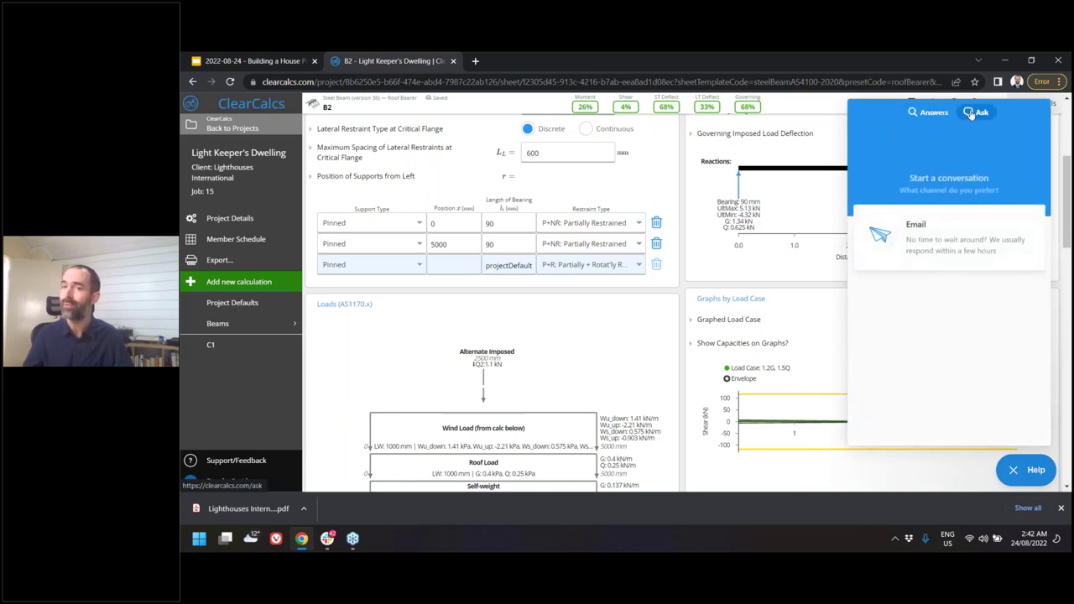
{"action": "left_click", "coordinate": [949, 235]}
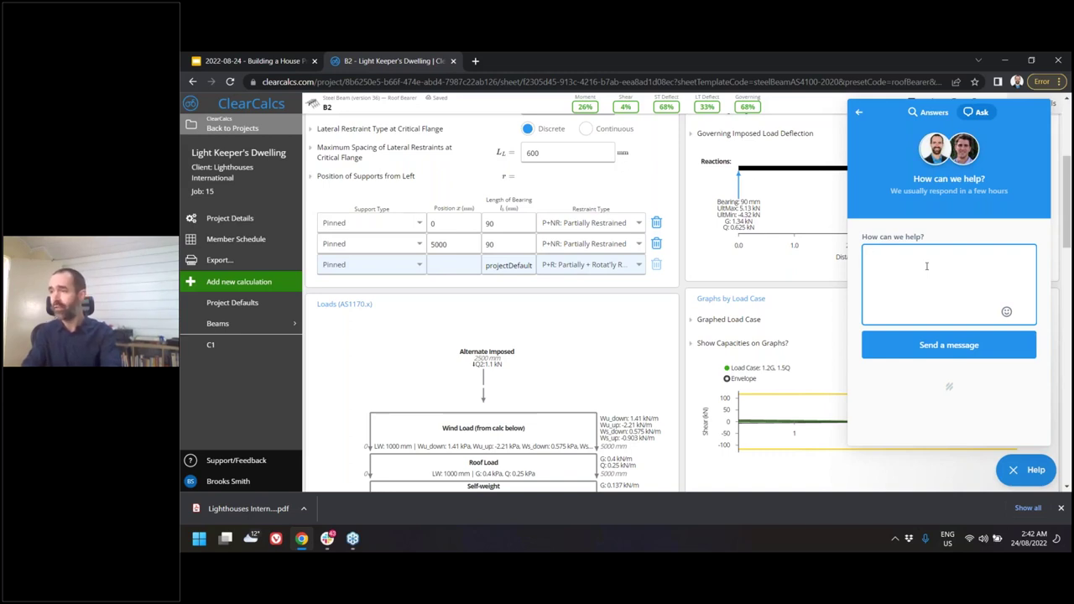
{"action": "type", "text": "Can I"}
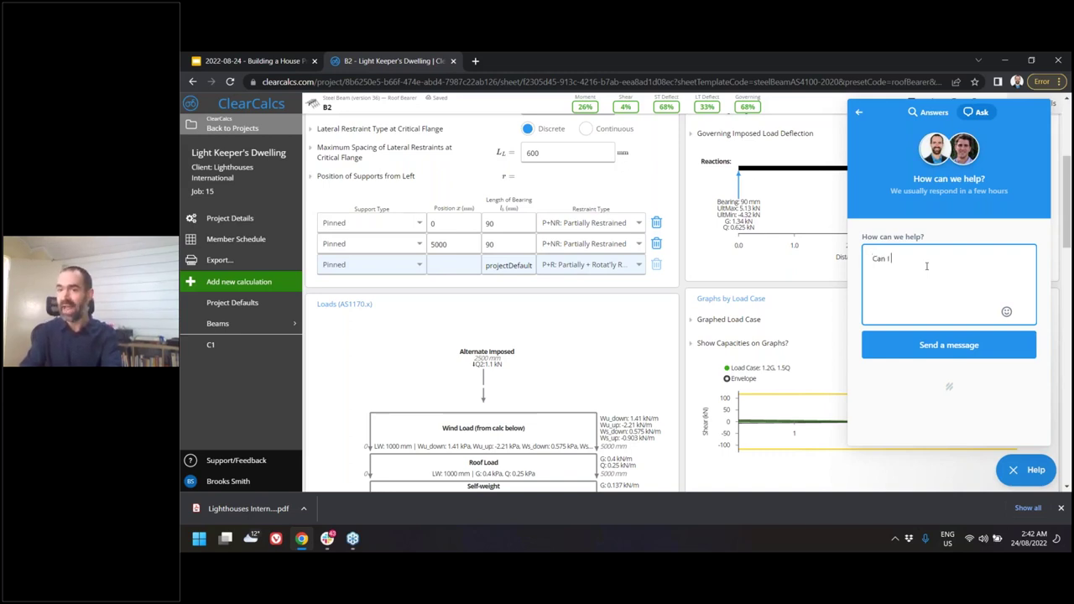
{"action": "type", "text": " exclude my ut"}
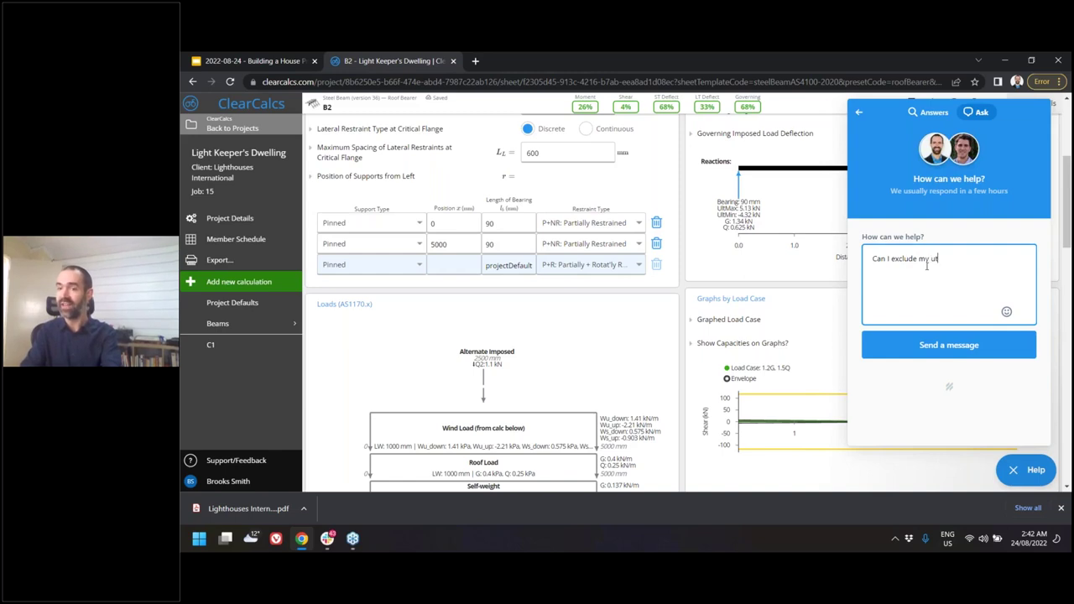
{"action": "type", "text": "ilisations fro"}
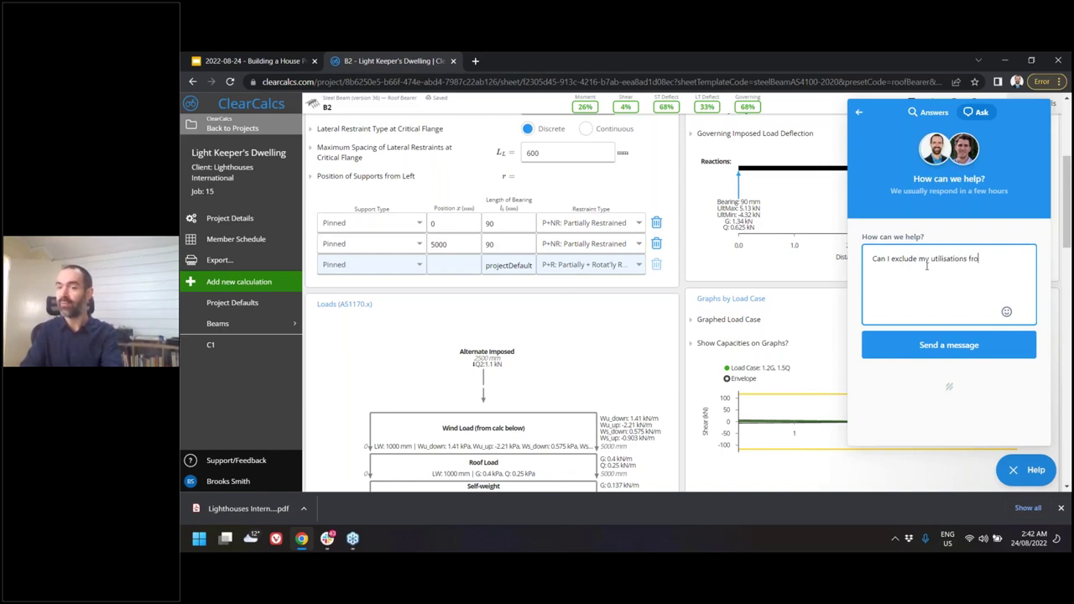
{"action": "type", "text": "m exports?"}
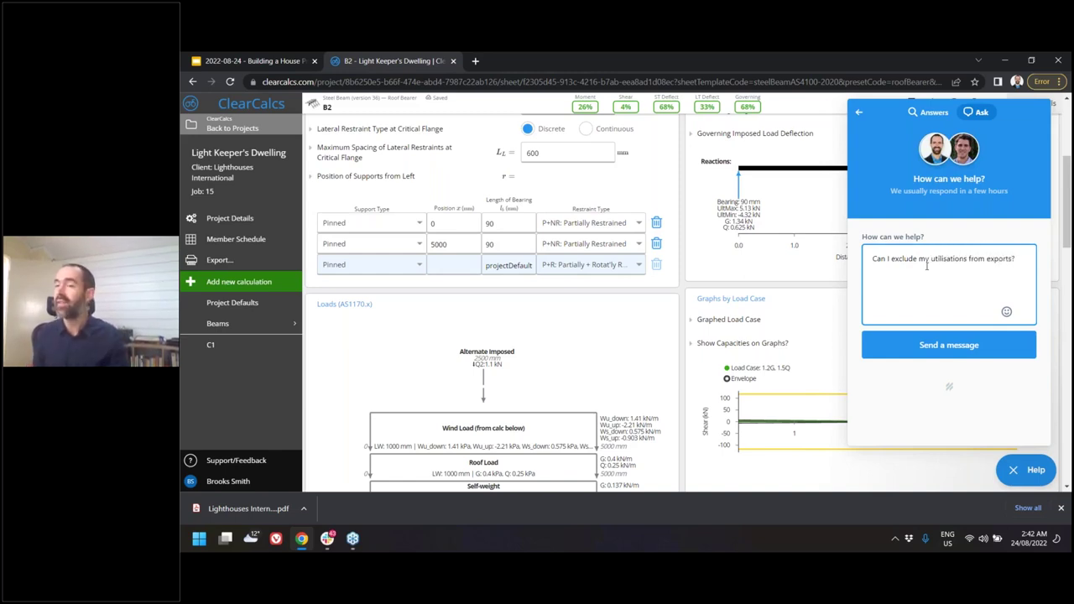
{"action": "key", "text": "ctrl+a"}
{"action": "key", "text": "BackSpace"}
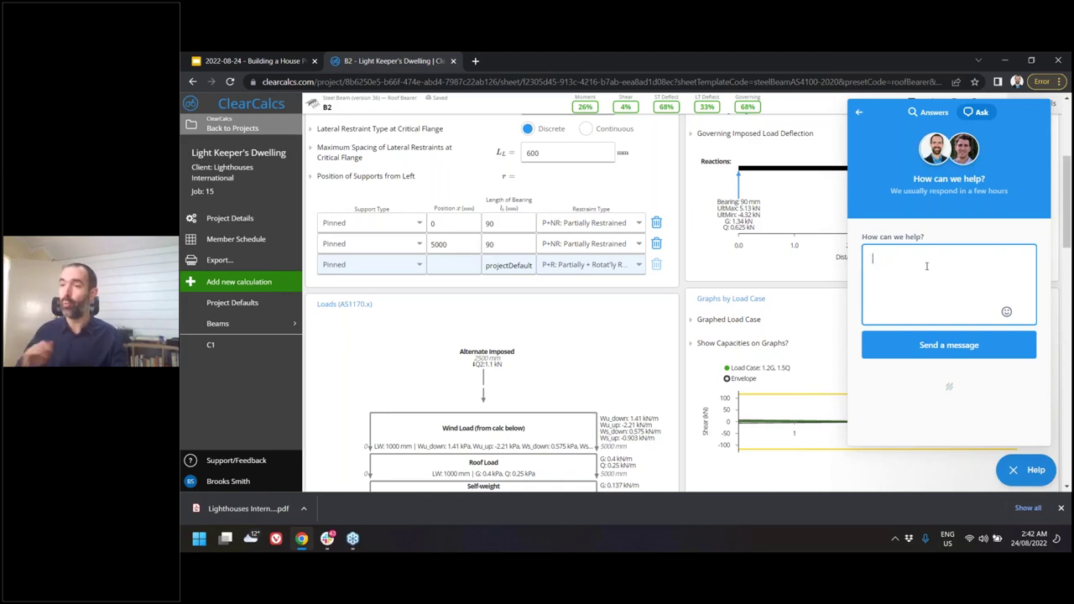
{"action": "left_click", "coordinate": [1019, 472]}
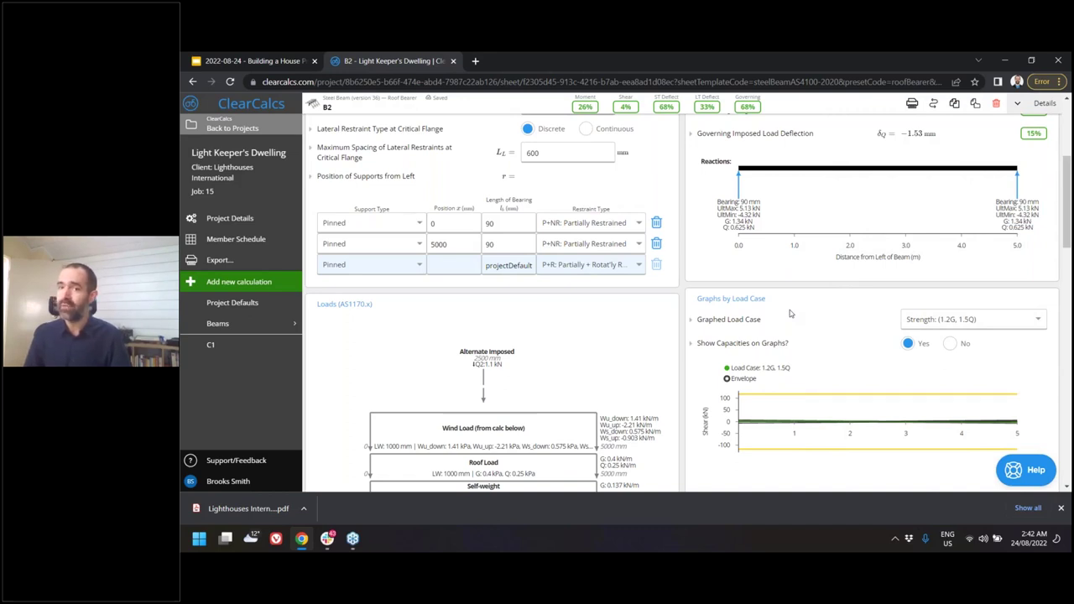
Scroll the B2 sheet back up to its Key Properties and Summary sections.
{"action": "mouse_move", "coordinate": [792, 176]}
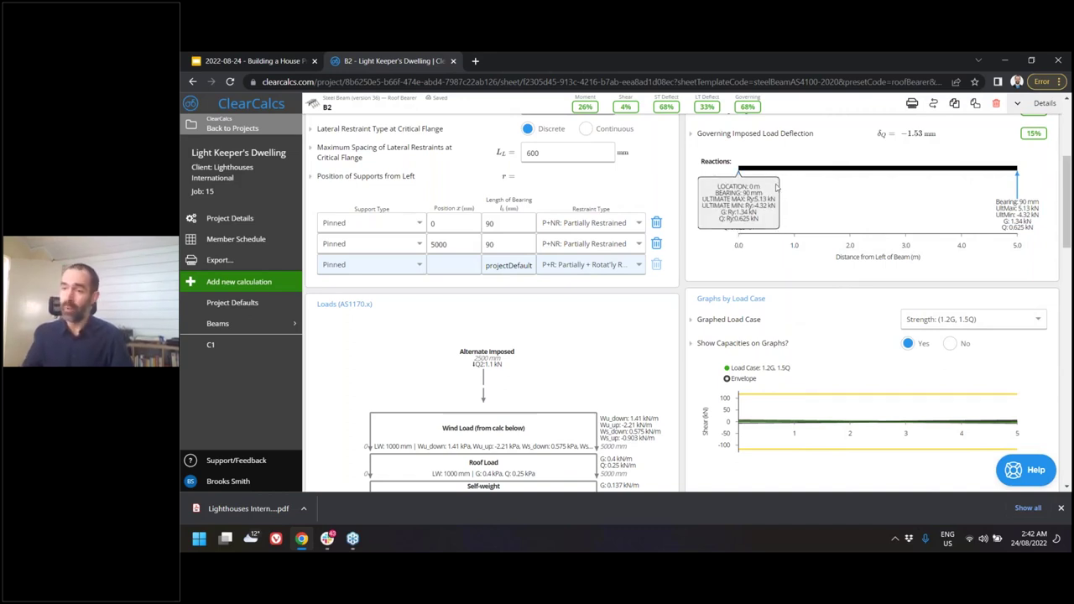
{"action": "scroll", "coordinate": [922, 184], "scroll_direction": "up", "scroll_amount": 3}
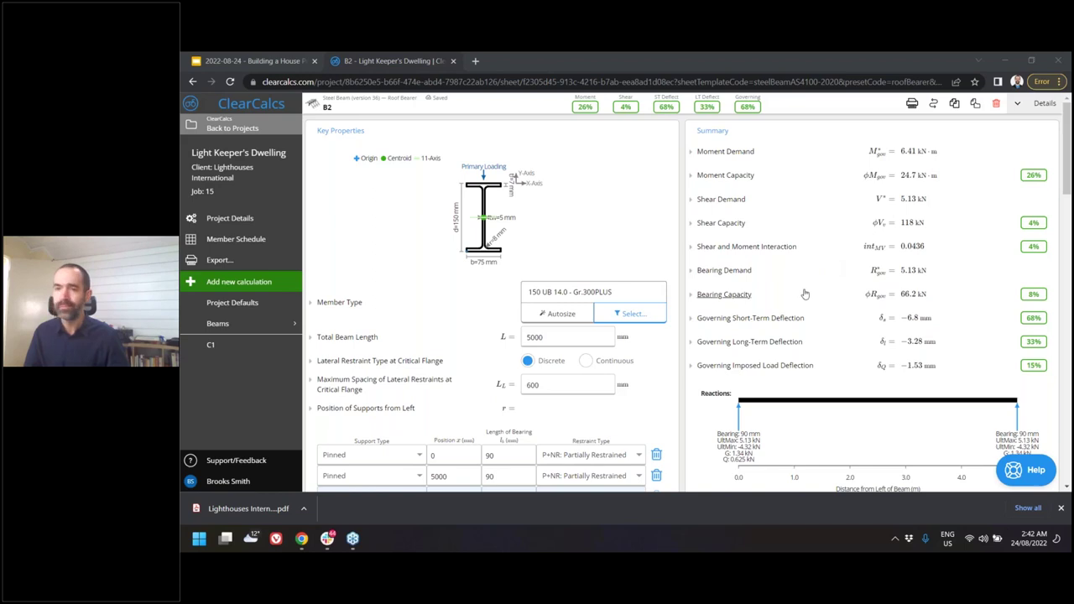
Set up a One-page Summary PDF export of Member Schedule, Project Defaults and Beams on A4.
{"action": "left_click", "coordinate": [246, 265]}
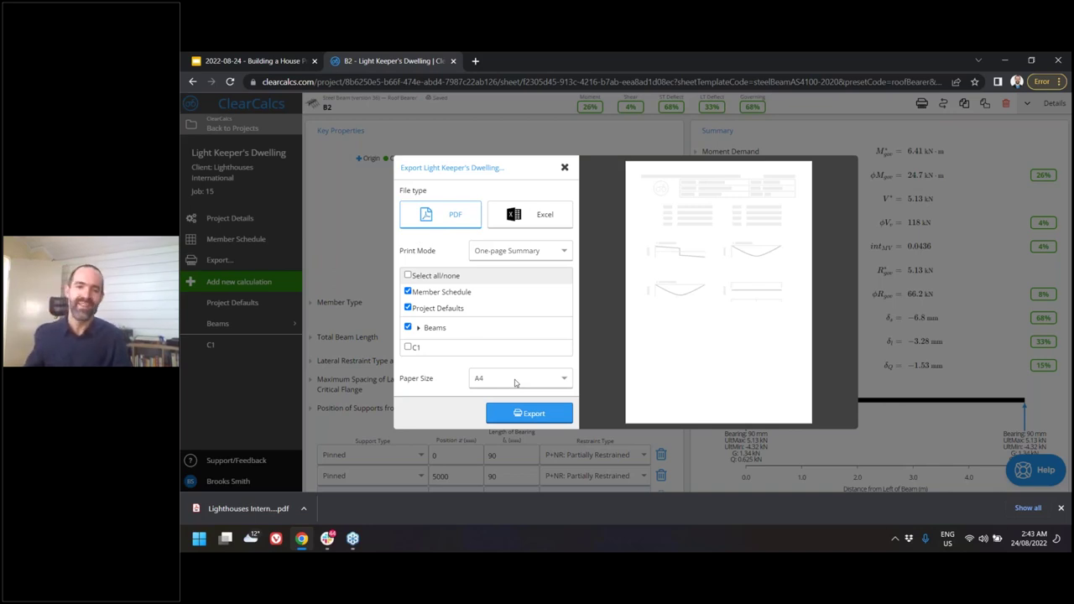
{"action": "left_click", "coordinate": [516, 382]}
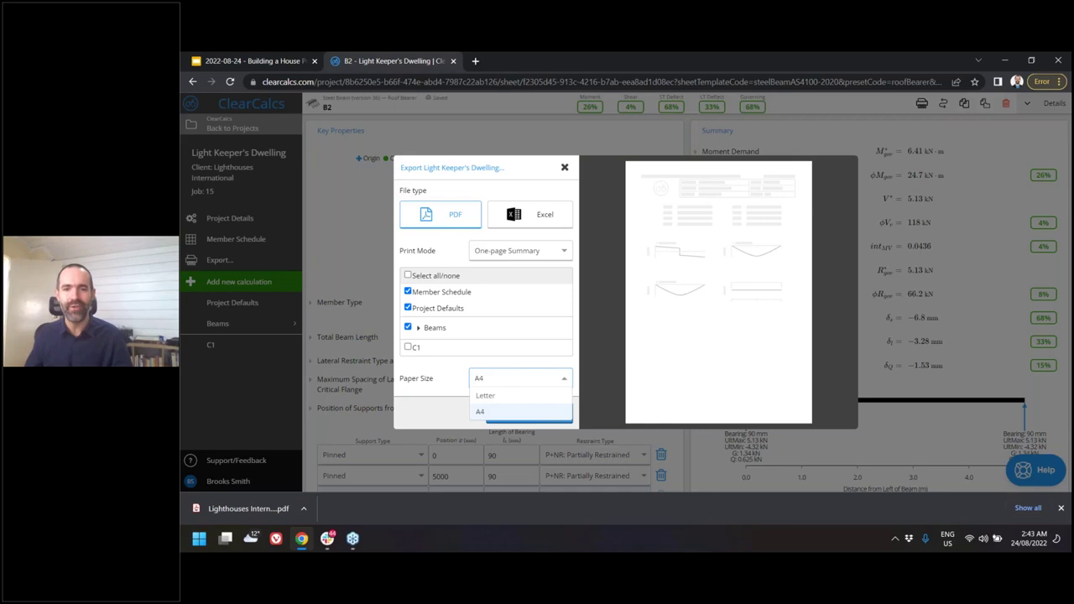
{"action": "left_click", "coordinate": [564, 381]}
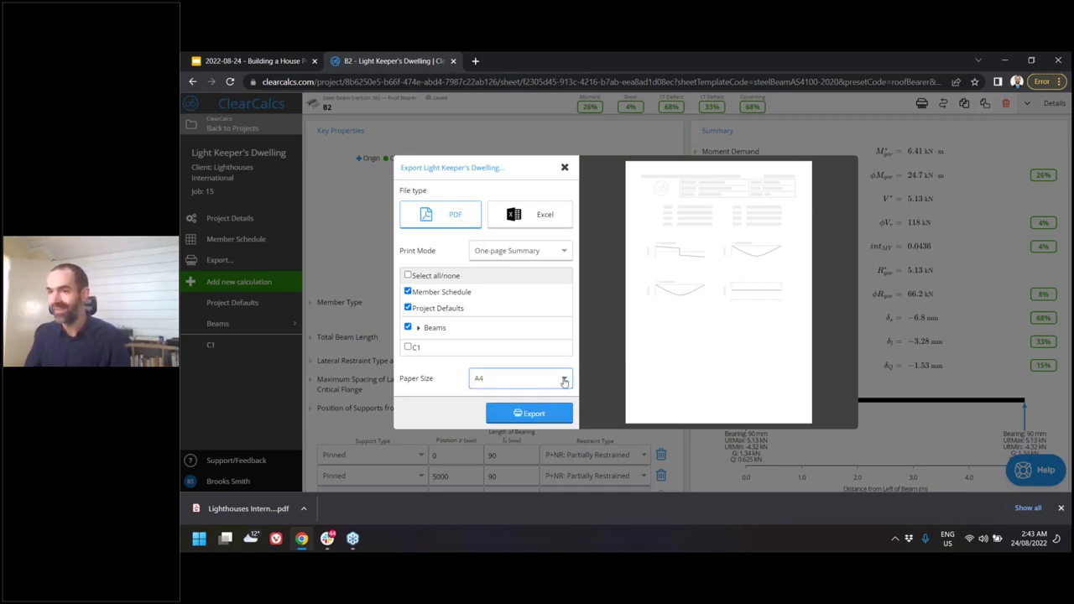
{"action": "left_click", "coordinate": [564, 381]}
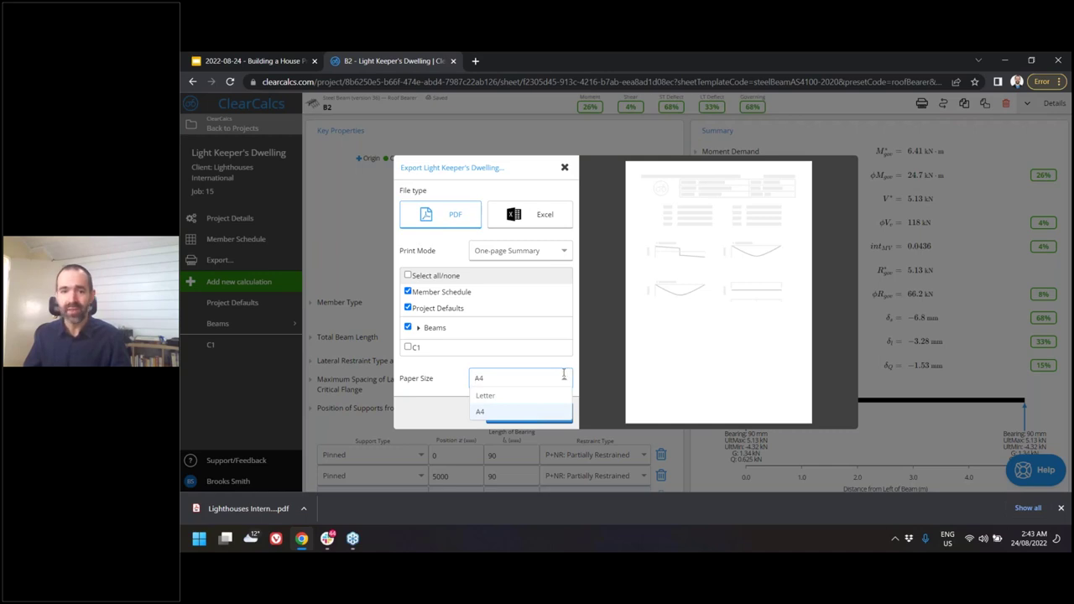
{"action": "left_click", "coordinate": [564, 381]}
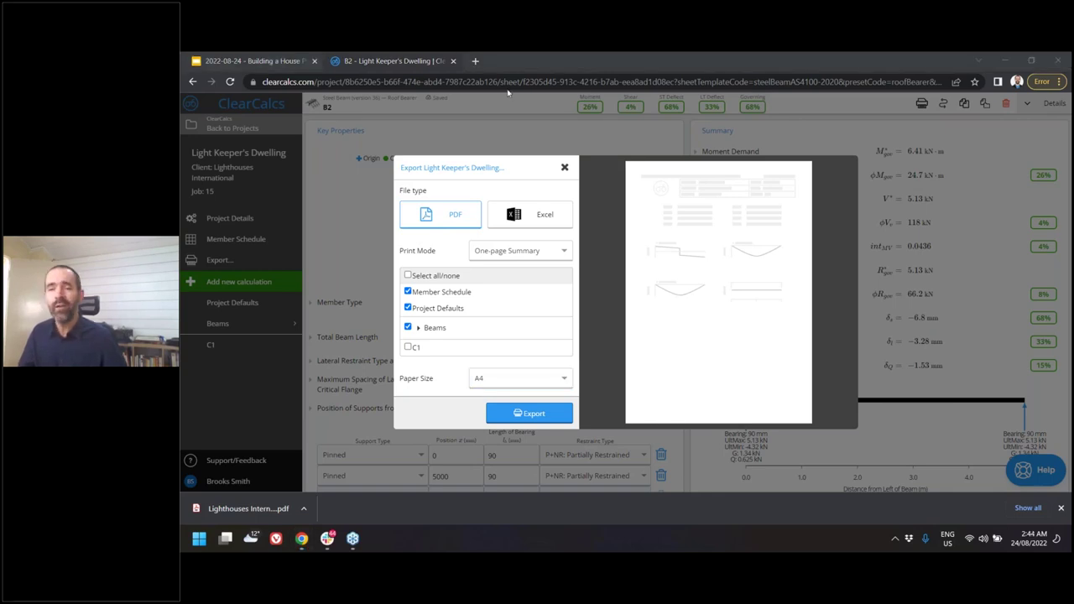
Close the export and add a new Timber Beam rafter calculation, B3, to the project.
{"action": "left_click", "coordinate": [376, 240]}
{"action": "left_click", "coordinate": [238, 281]}
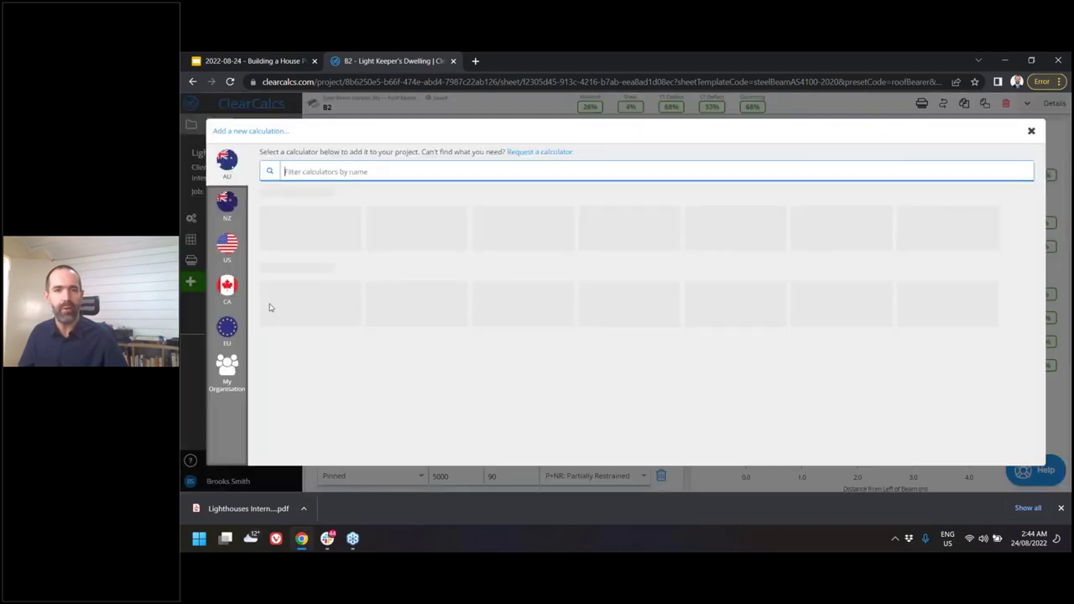
{"action": "left_click", "coordinate": [307, 223]}
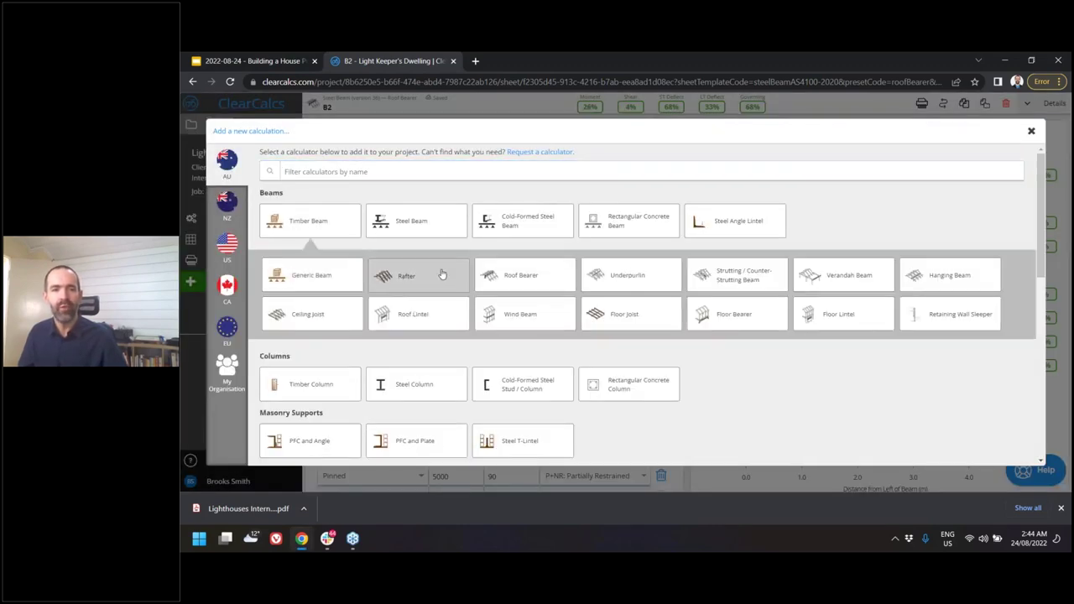
{"action": "left_click", "coordinate": [443, 276]}
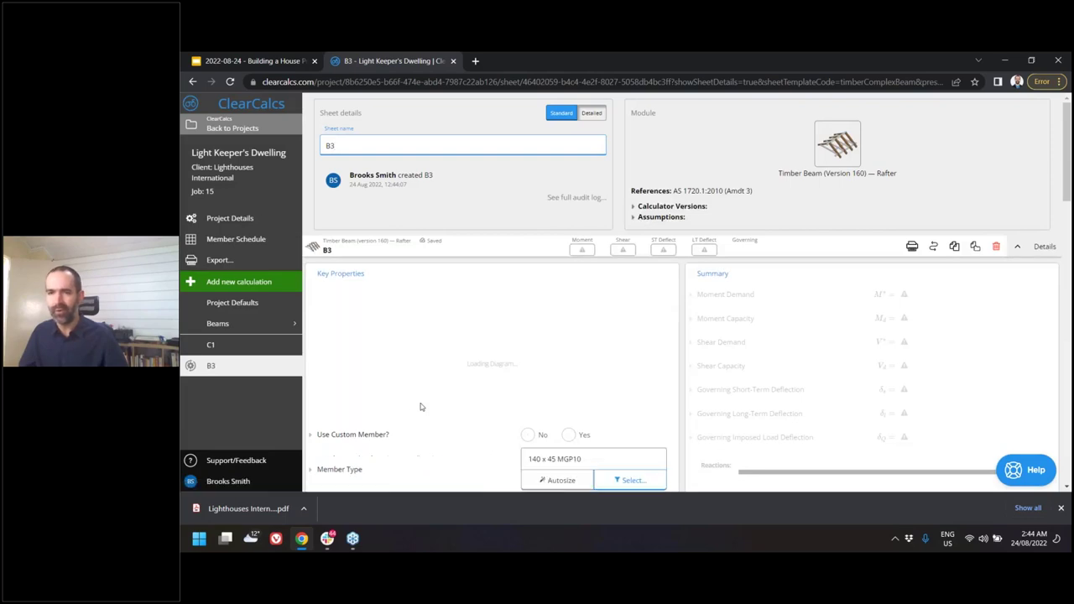
{"action": "scroll", "coordinate": [422, 407], "scroll_direction": "down", "scroll_amount": 2}
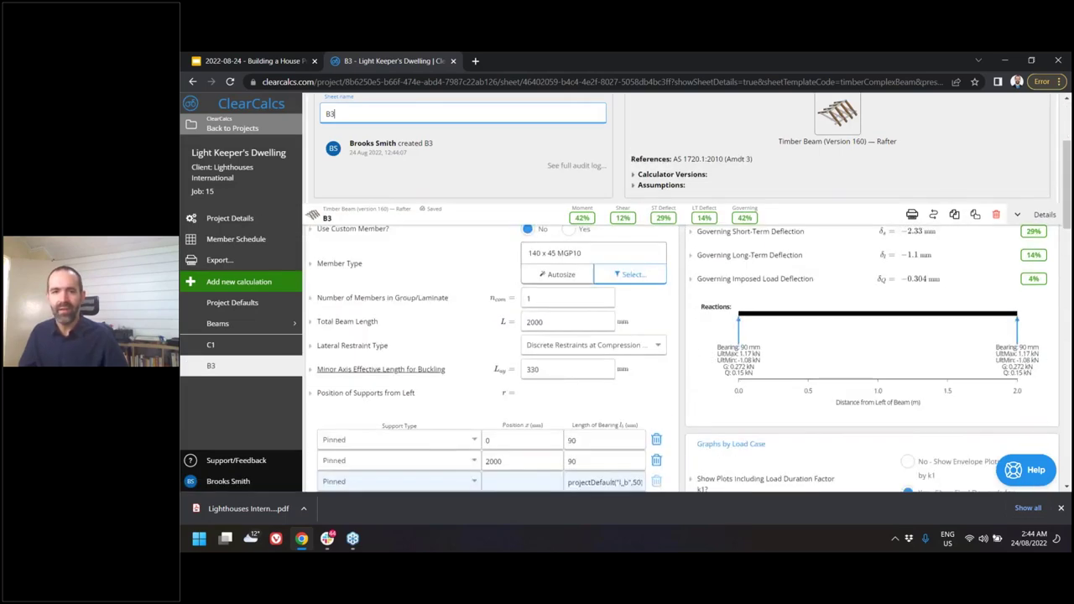
{"action": "scroll", "coordinate": [592, 219], "scroll_direction": "down", "scroll_amount": 3}
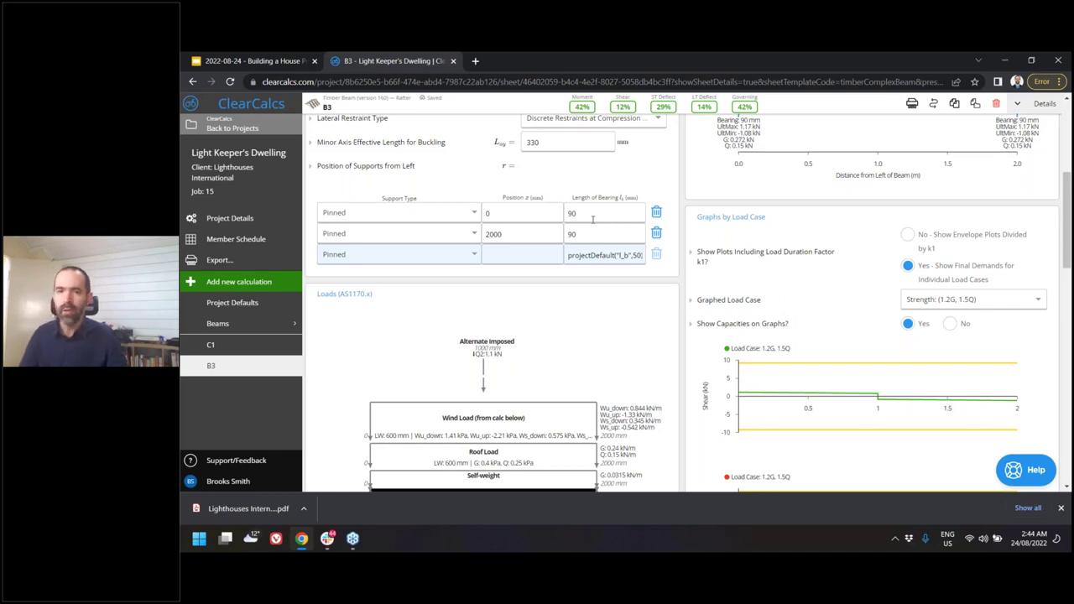
{"action": "scroll", "coordinate": [596, 252], "scroll_direction": "up", "scroll_amount": 2}
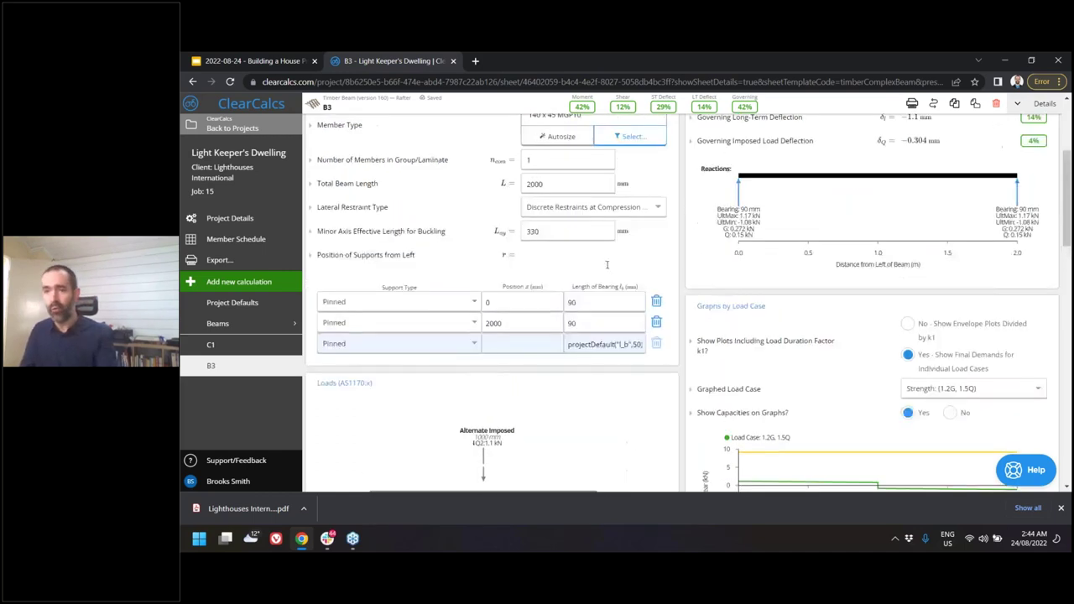
Set the first support's Length of Bearing on rafter B3 to 0.
{"action": "left_click", "coordinate": [603, 386]}
{"action": "type", "text": "0"}
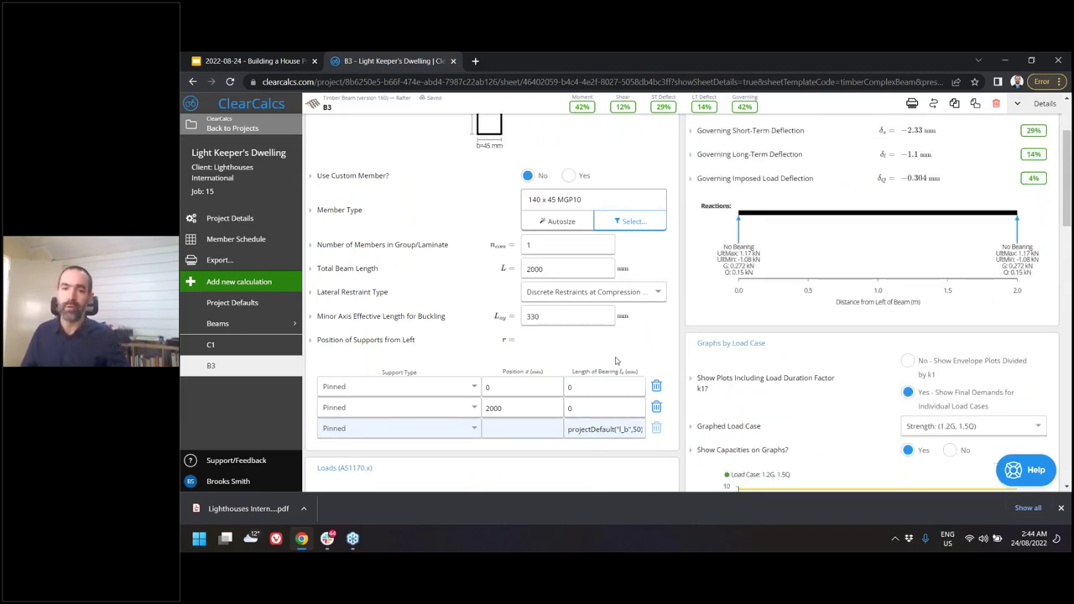
{"action": "scroll", "coordinate": [630, 369], "scroll_direction": "up", "scroll_amount": 2}
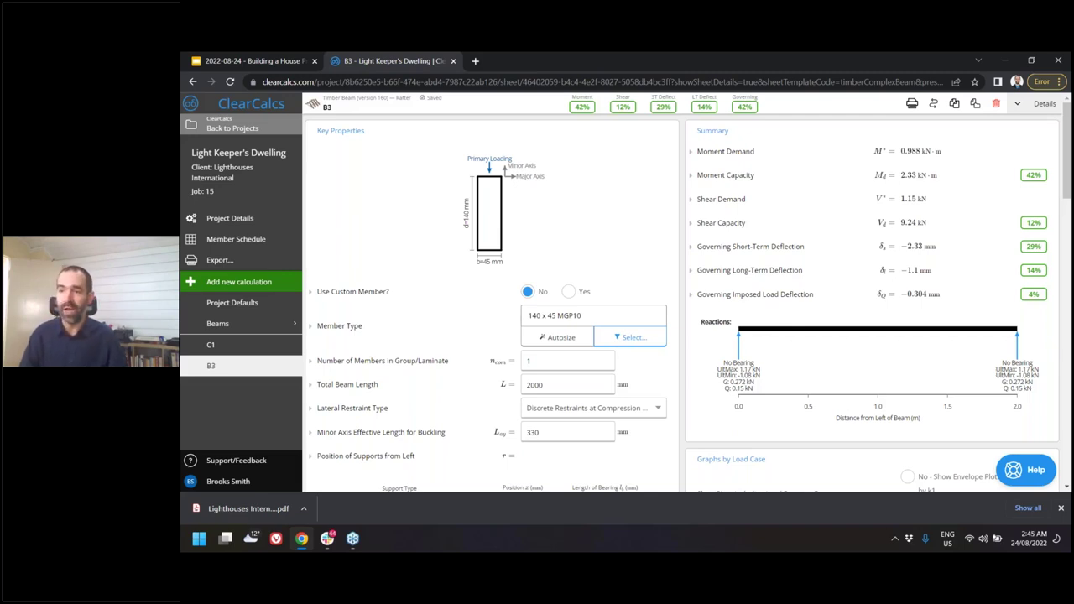
Review Project Defaults down to Design Criteria, including the 90 mm default bearing length.
{"action": "left_click", "coordinate": [222, 305]}
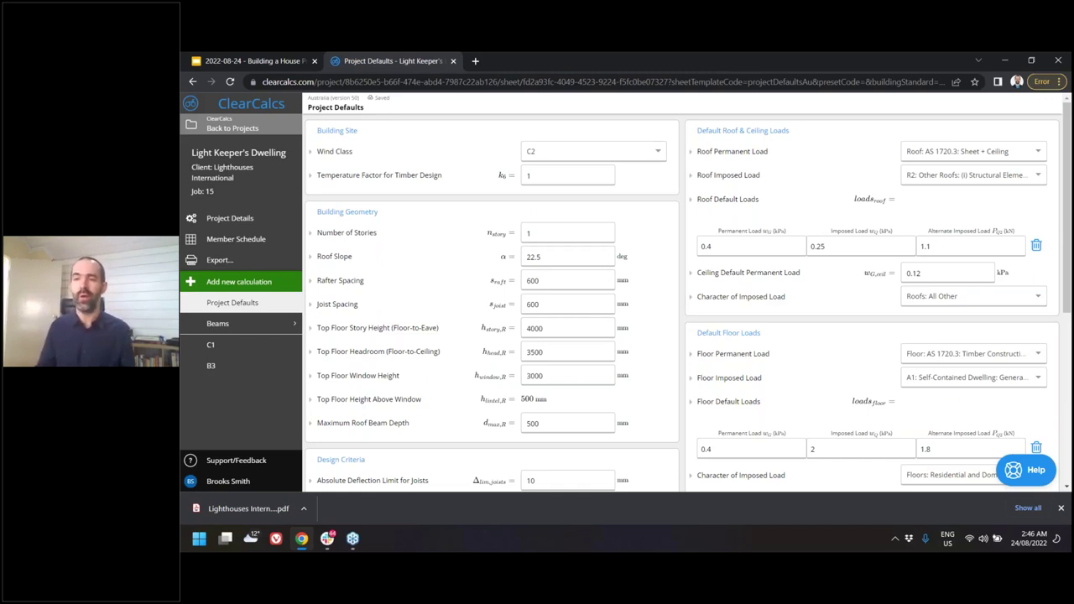
{"action": "scroll", "coordinate": [584, 378], "scroll_direction": "down", "scroll_amount": 1}
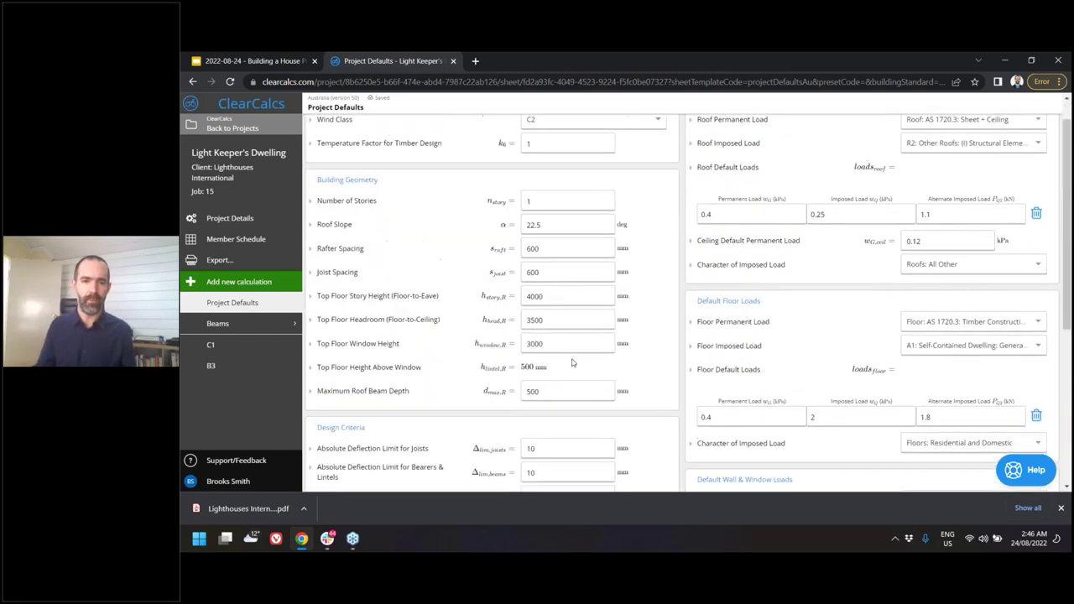
{"action": "scroll", "coordinate": [573, 363], "scroll_direction": "down", "scroll_amount": 2}
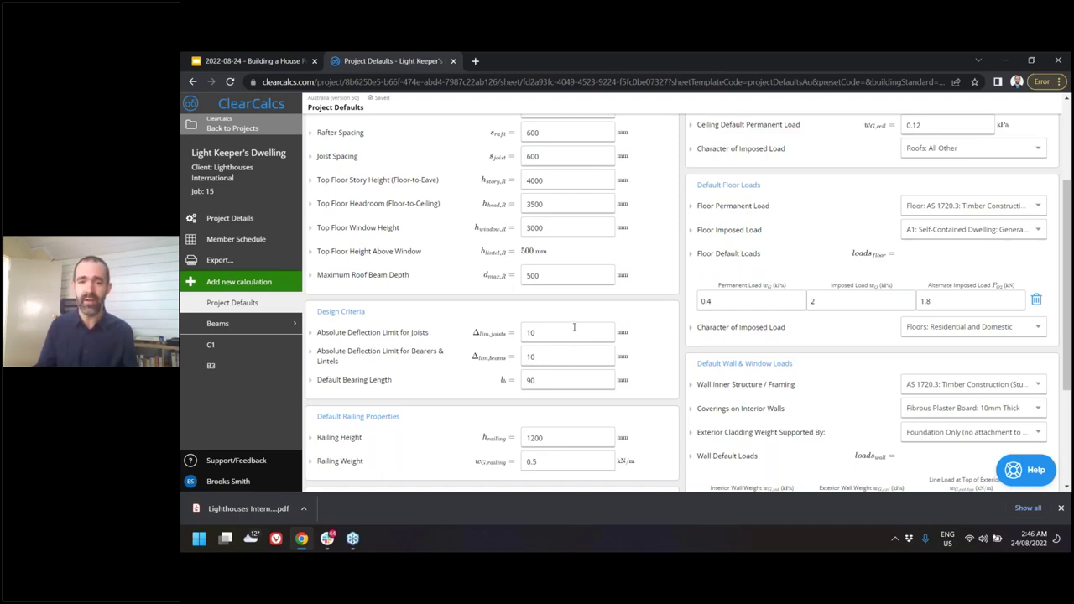
{"action": "left_click", "coordinate": [220, 366]}
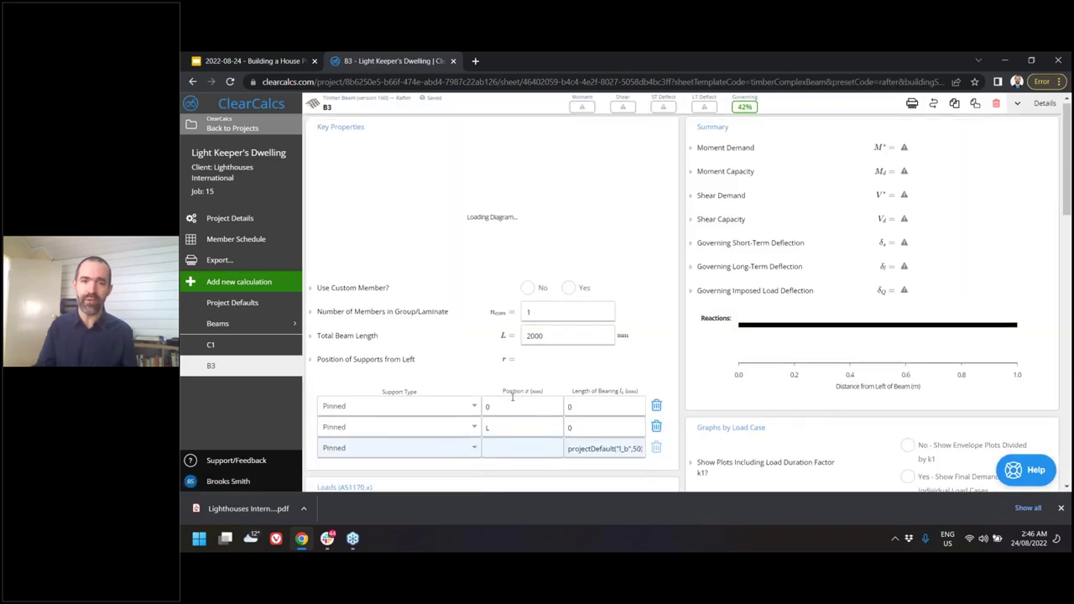
Confirm rafter B3's 10 mm absolute deflection limit is a projectDefault formula, leaving it unchanged.
{"action": "scroll", "coordinate": [504, 394], "scroll_direction": "down", "scroll_amount": 10}
{"action": "scroll", "coordinate": [443, 288], "scroll_direction": "down", "scroll_amount": 2}
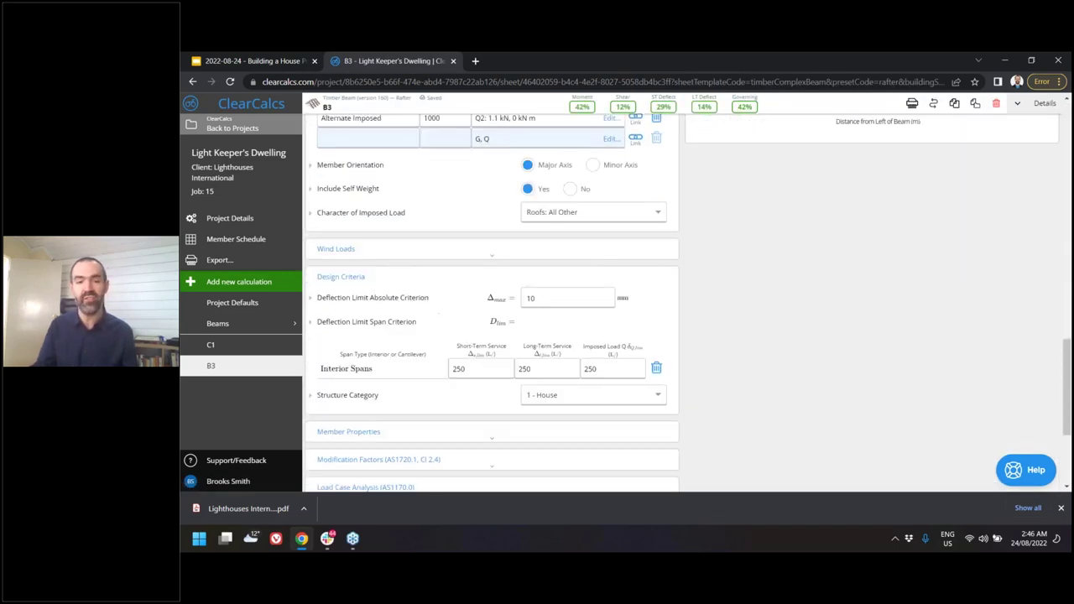
{"action": "left_click", "coordinate": [585, 299]}
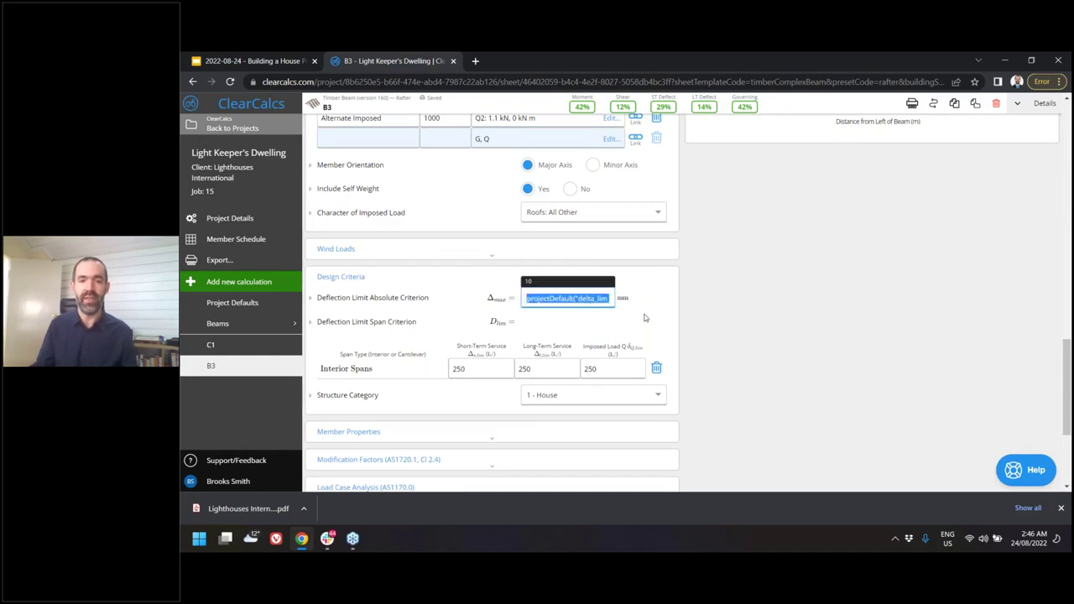
{"action": "left_click", "coordinate": [685, 321]}
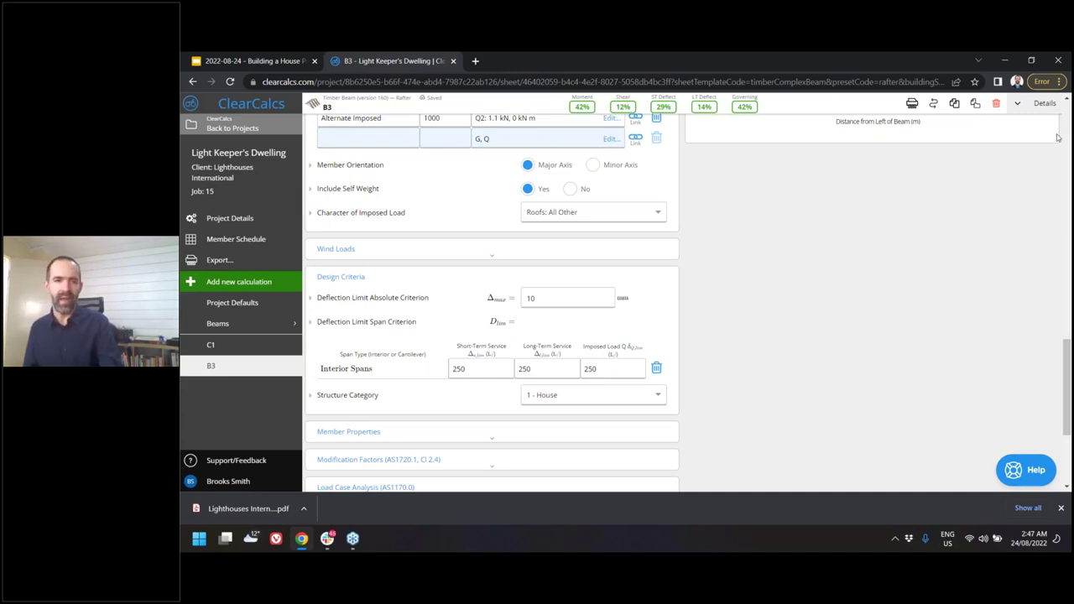
Open the Add new calculation catalogue from the project sidebar.
{"action": "left_click", "coordinate": [238, 282]}
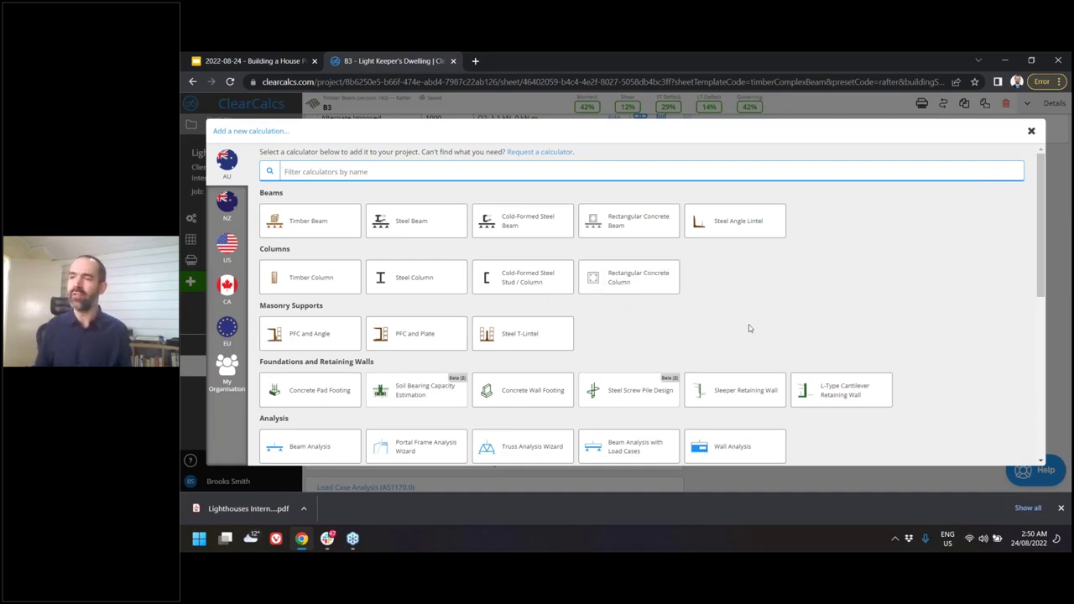
Add a Timber Bolt calculation, TB1, from the Connections section of the catalogue.
{"action": "scroll", "coordinate": [734, 298], "scroll_direction": "down", "scroll_amount": 5}
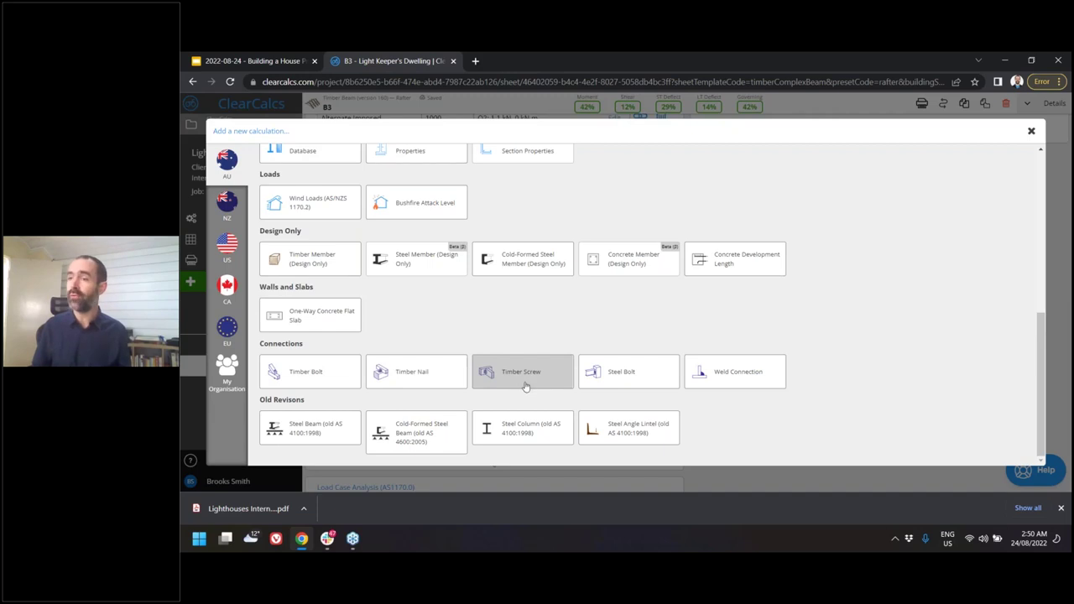
{"action": "left_click", "coordinate": [329, 379]}
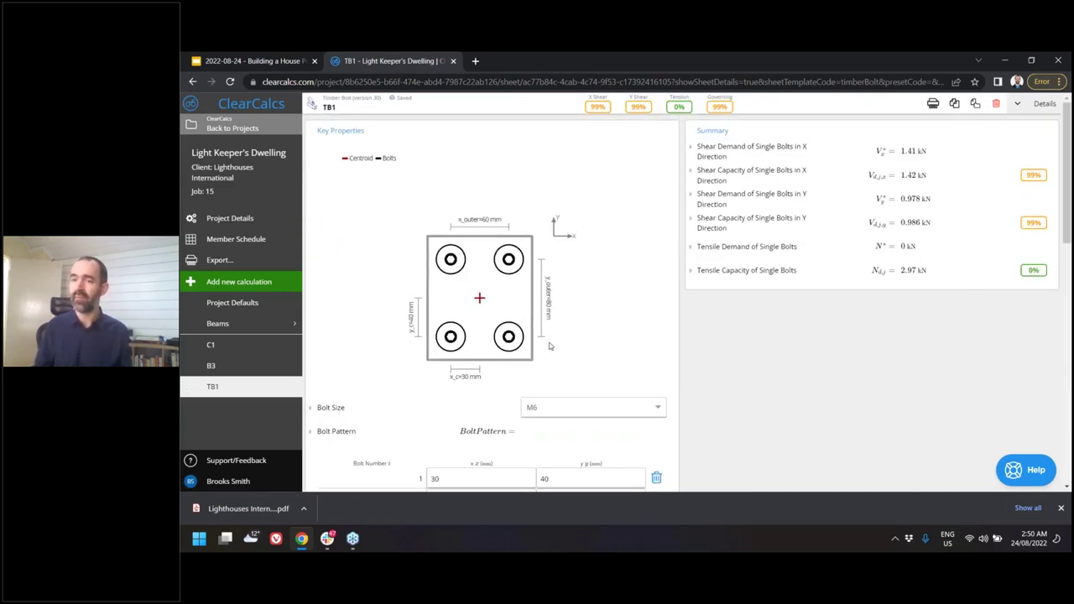
Create sheet B4 as a Steel Beam of the Generic Beam type.
{"action": "scroll", "coordinate": [549, 346], "scroll_direction": "down", "scroll_amount": 1}
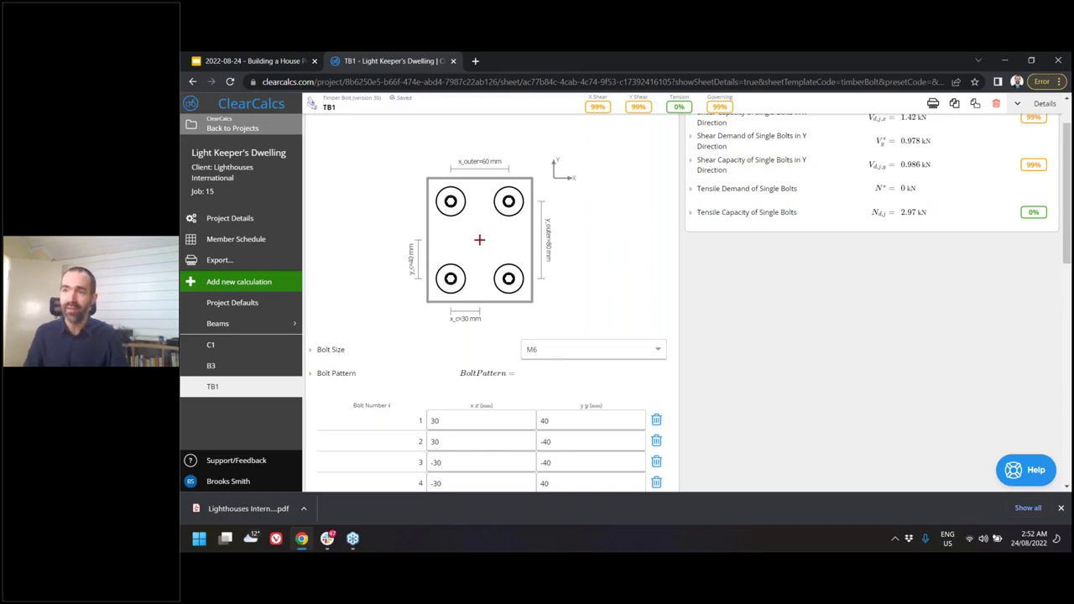
{"action": "left_click", "coordinate": [239, 282]}
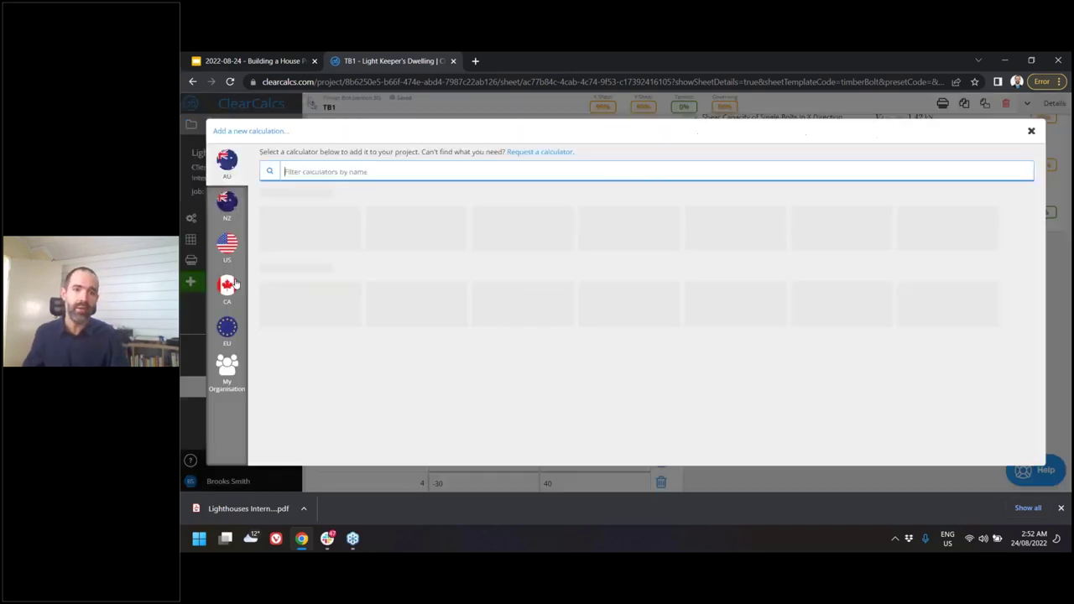
{"action": "left_click", "coordinate": [411, 220]}
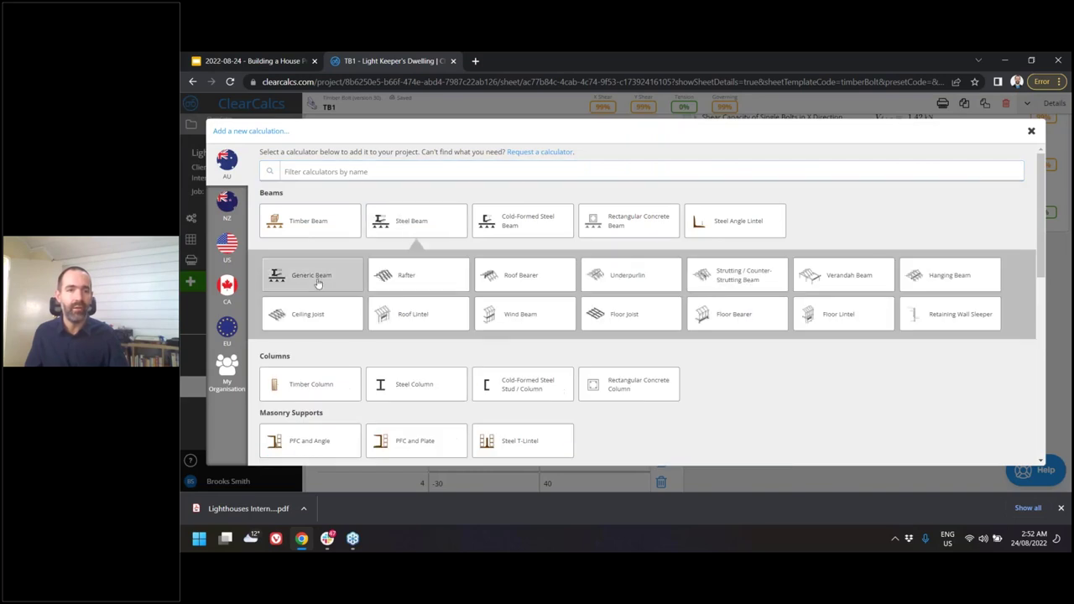
{"action": "left_click", "coordinate": [310, 276]}
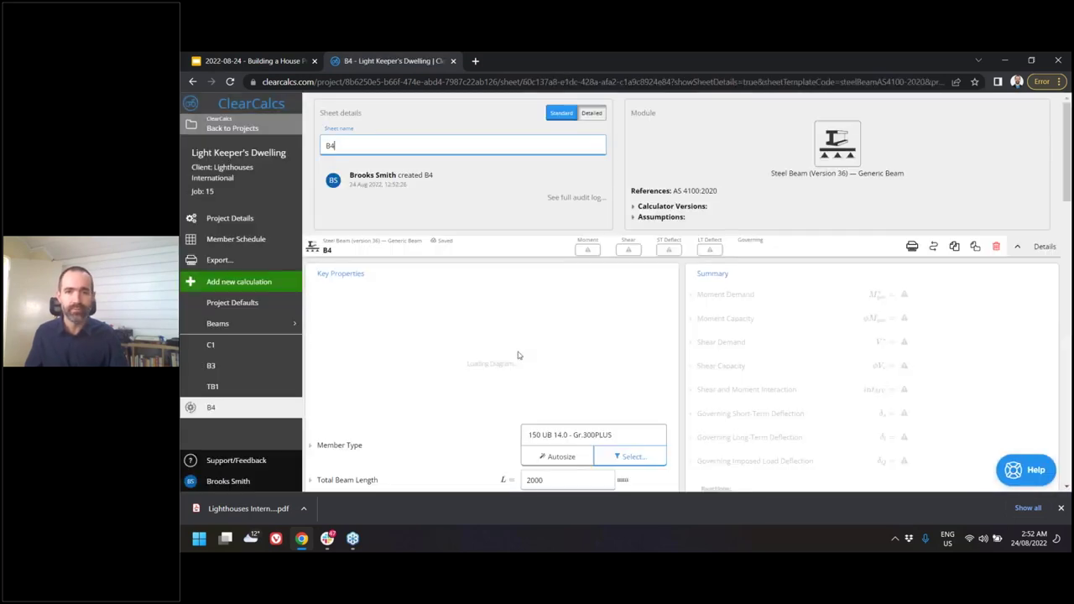
{"action": "scroll", "coordinate": [542, 342], "scroll_direction": "down", "scroll_amount": 3}
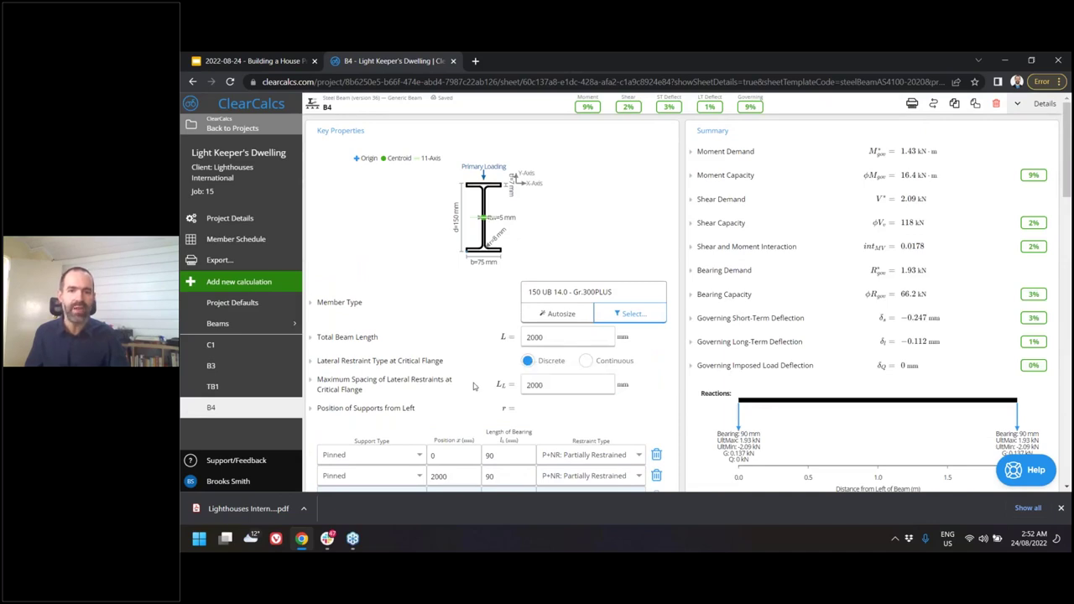
{"action": "scroll", "coordinate": [440, 377], "scroll_direction": "down", "scroll_amount": 2}
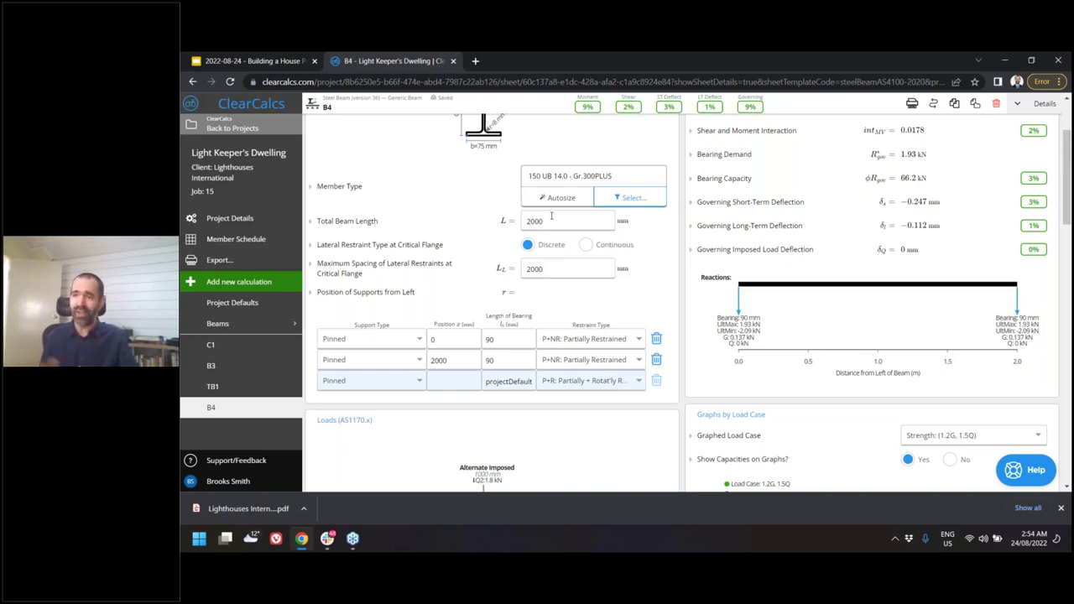
{"action": "scroll", "coordinate": [528, 244], "scroll_direction": "up", "scroll_amount": 1}
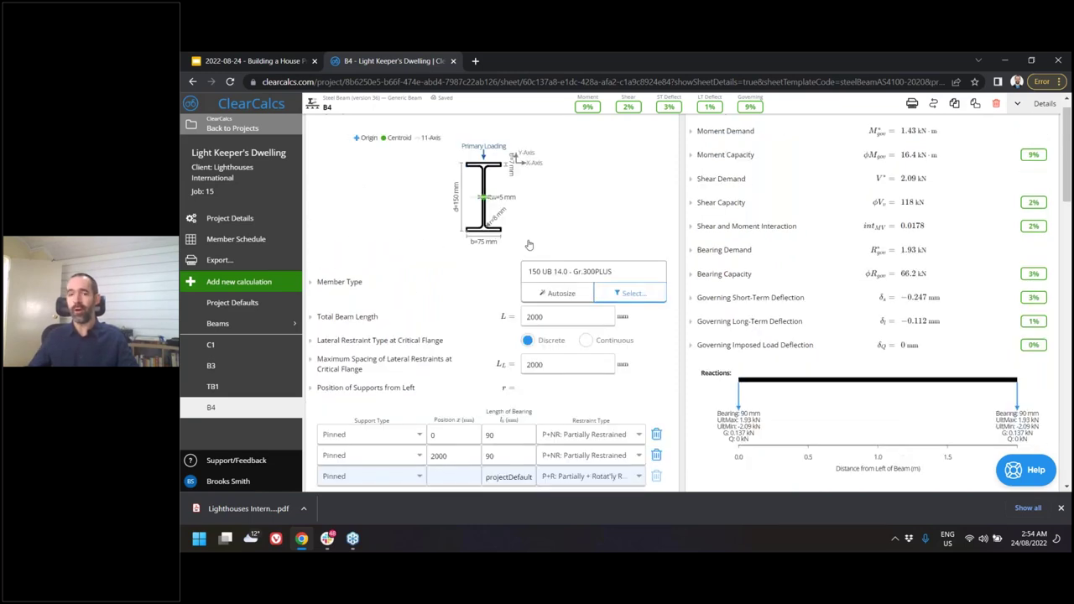
{"action": "scroll", "coordinate": [529, 244], "scroll_direction": "up", "scroll_amount": 1}
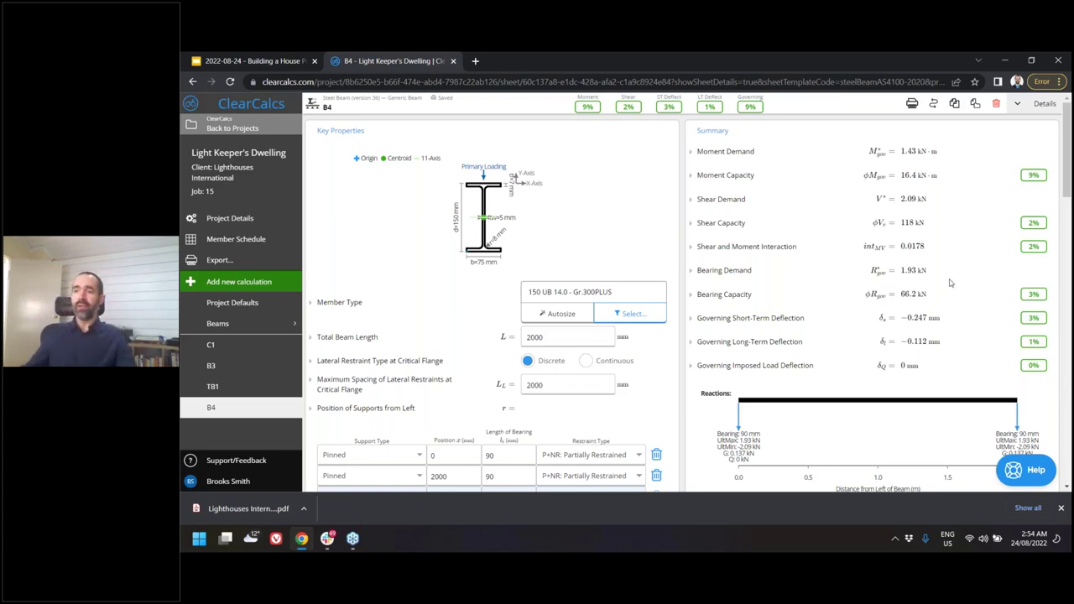
Create sheet B5 as a Cold-Formed Steel Beam of the Generic Beam type.
{"action": "left_click", "coordinate": [286, 283]}
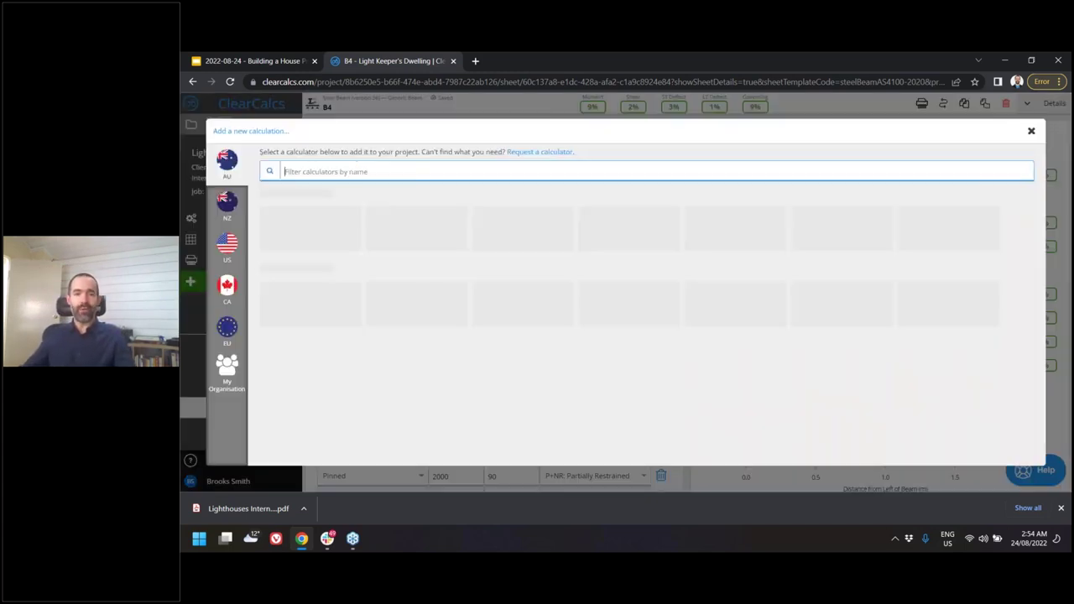
{"action": "left_click", "coordinate": [519, 222]}
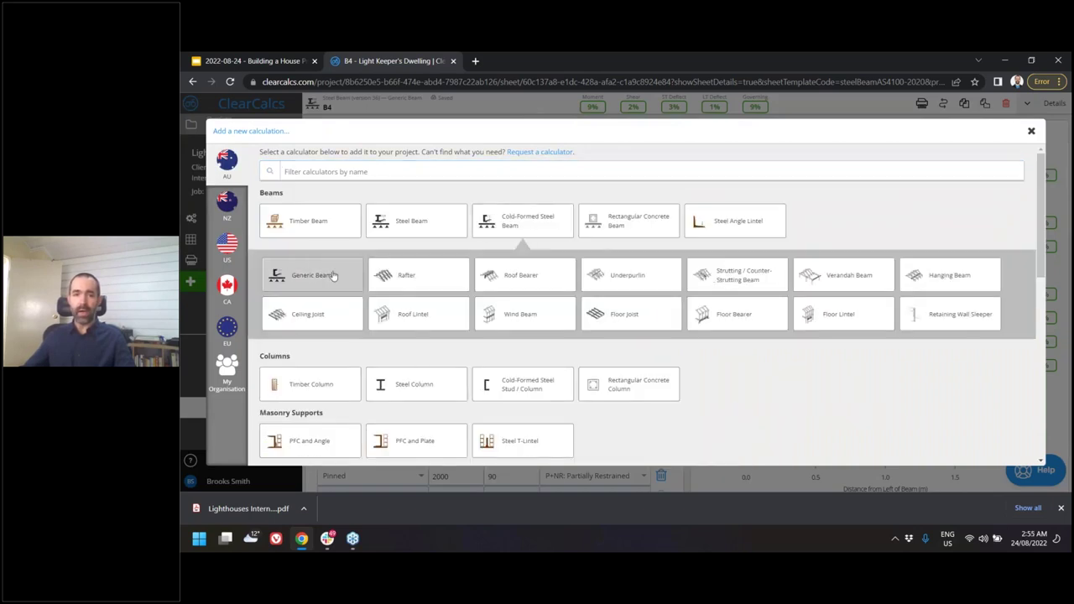
{"action": "left_click", "coordinate": [331, 276]}
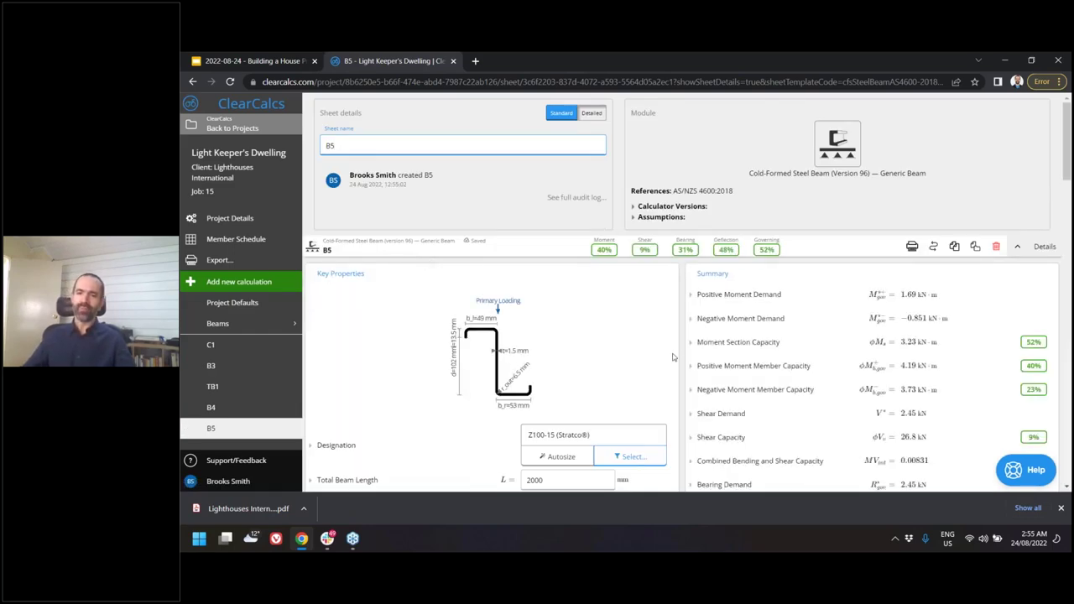
{"action": "scroll", "coordinate": [672, 357], "scroll_direction": "down", "scroll_amount": 5}
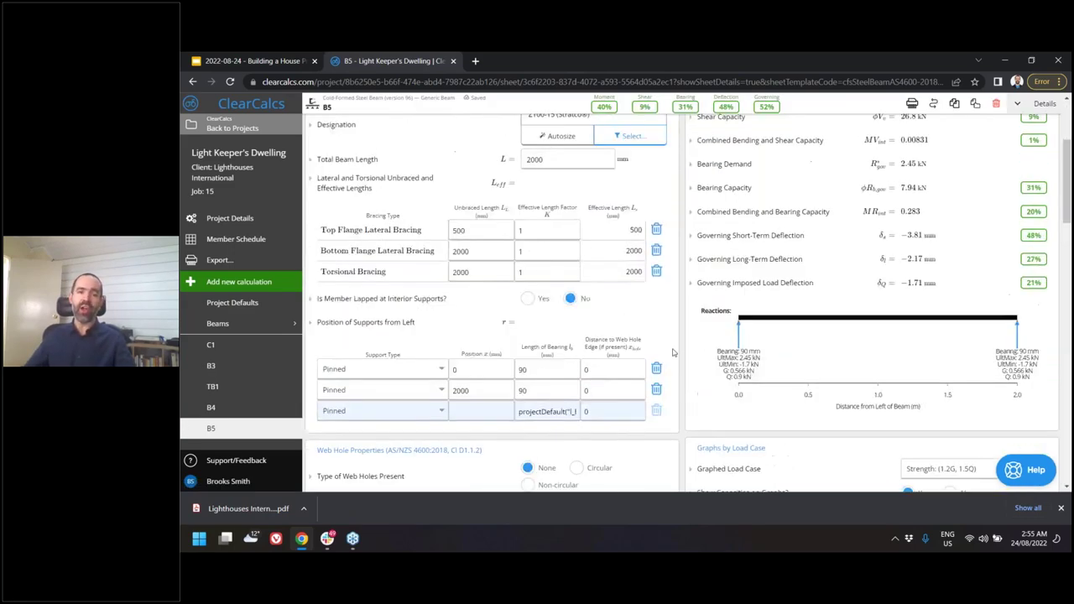
{"action": "scroll", "coordinate": [476, 350], "scroll_direction": "up", "scroll_amount": 2}
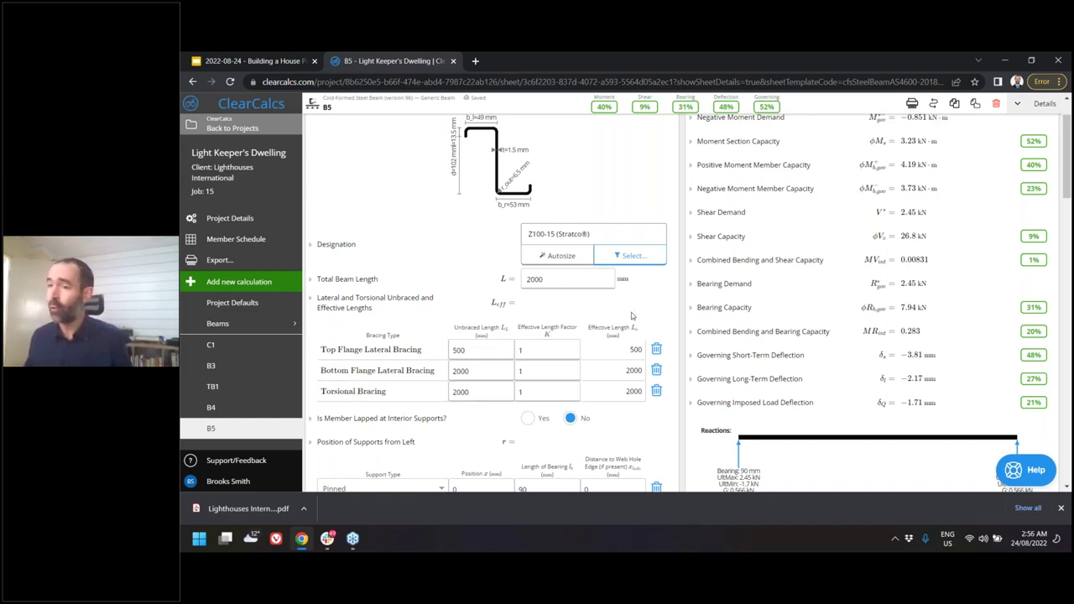
{"action": "scroll", "coordinate": [621, 307], "scroll_direction": "up", "scroll_amount": 1}
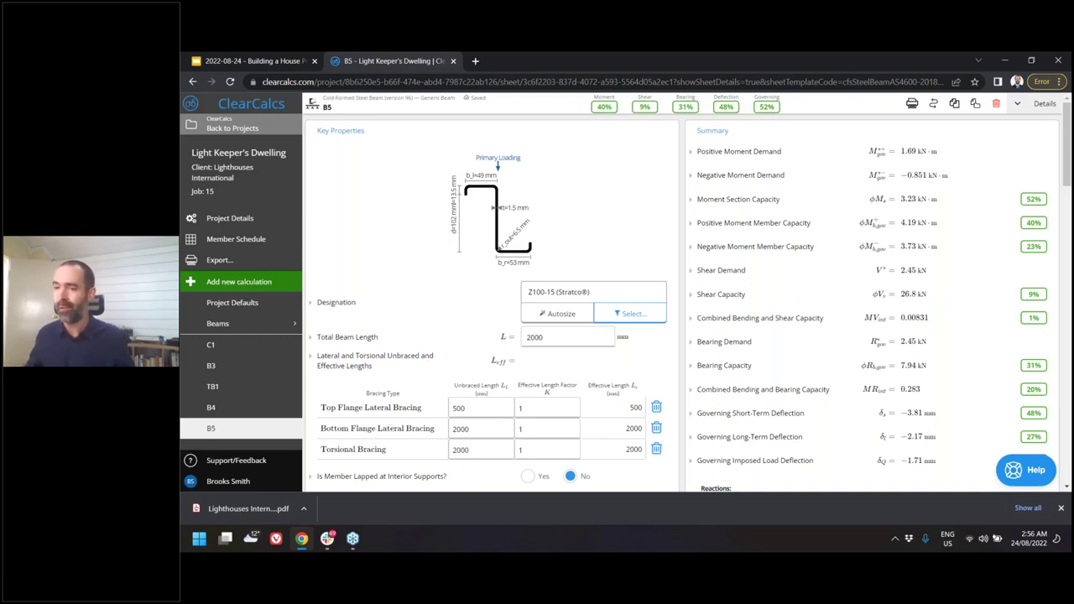
Open the Help chat's Ask page and put the cursor in its empty message box.
{"action": "left_click", "coordinate": [1019, 474]}
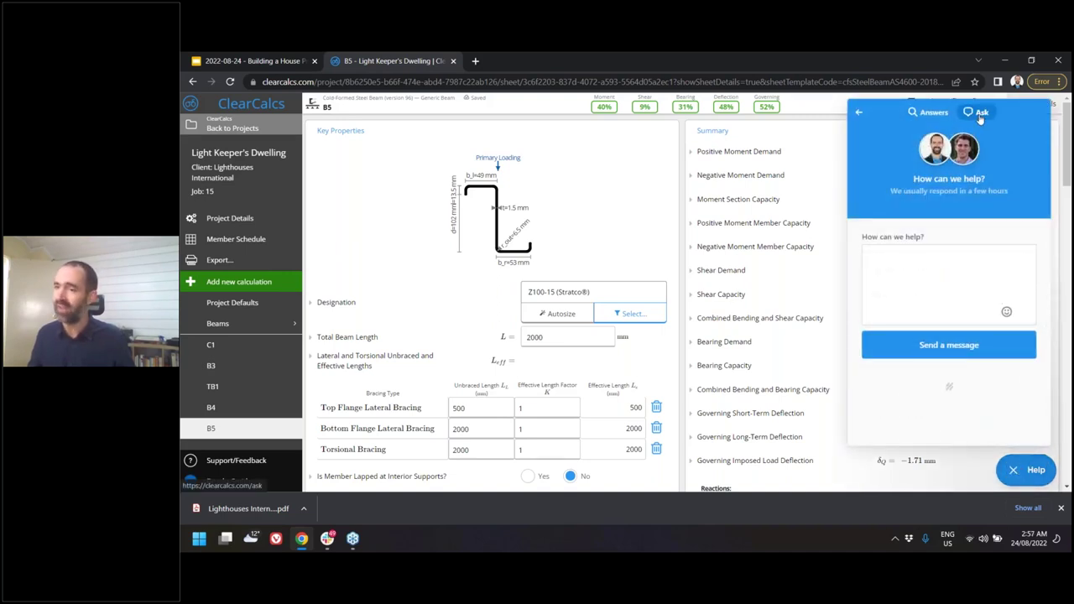
{"action": "left_click", "coordinate": [940, 286]}
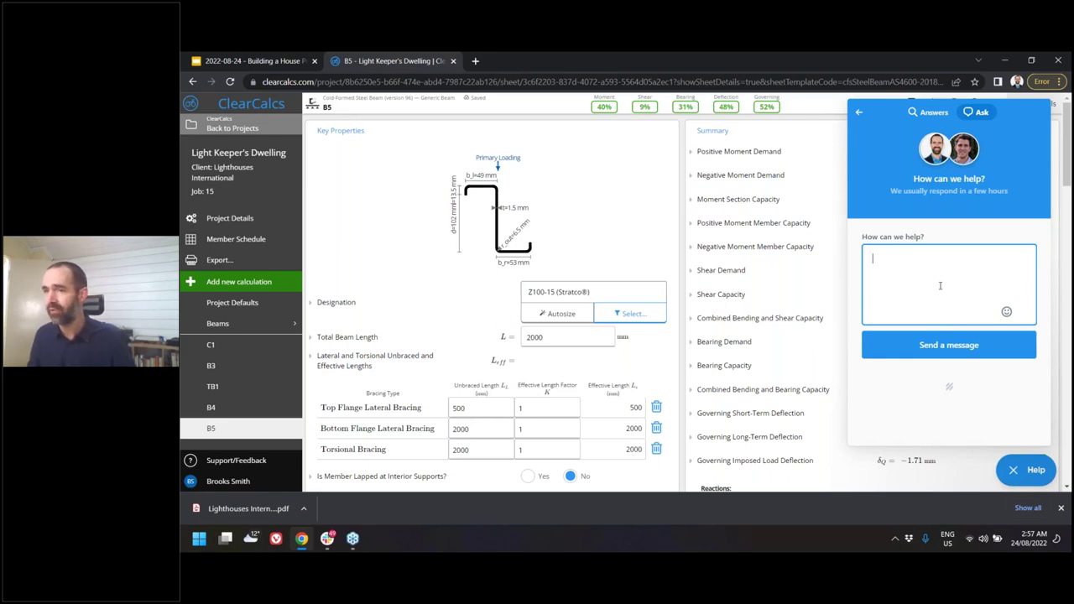